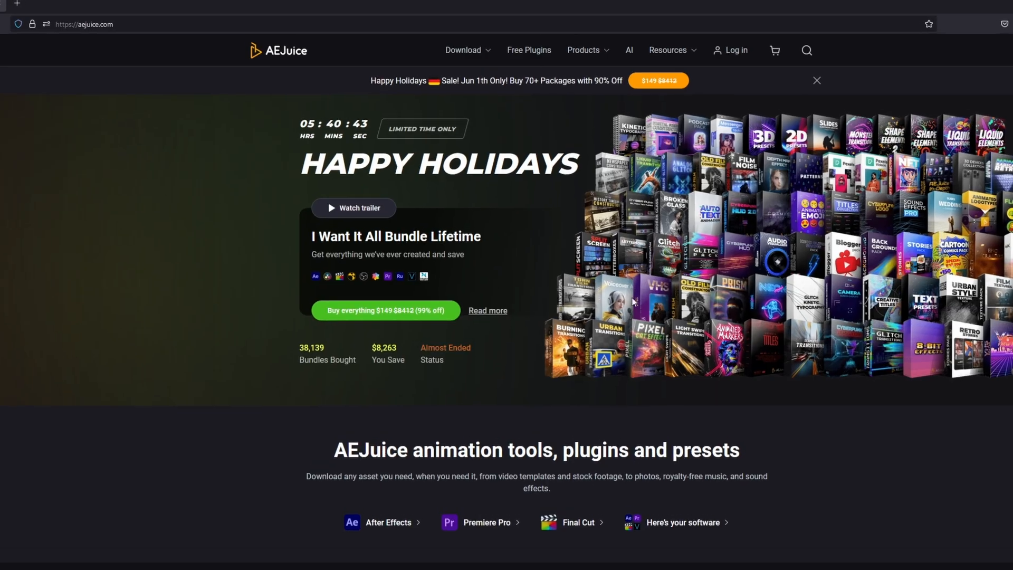
Find the download options on the AEJuice homepage
scroll(644, 212, down, 2)
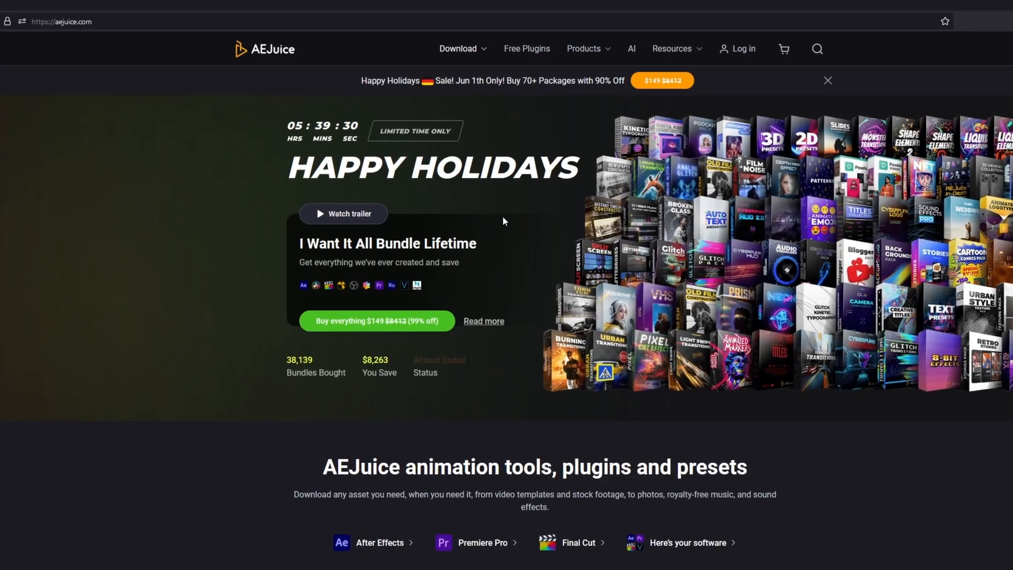
mouse_move(456, 59)
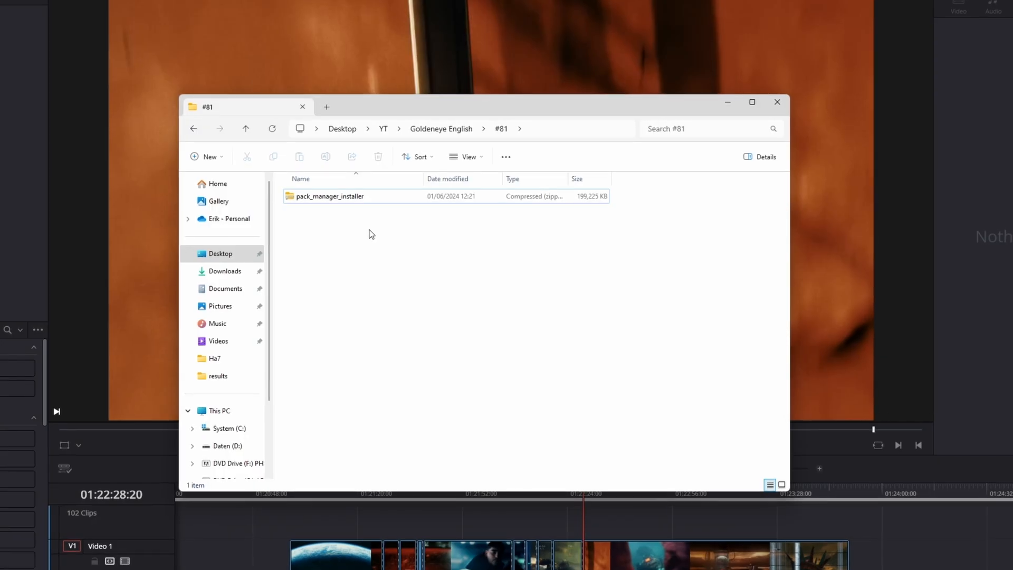
Extract the pack_manager_installer archive into a folder of the same name inside #81
drag(368, 228, 308, 196)
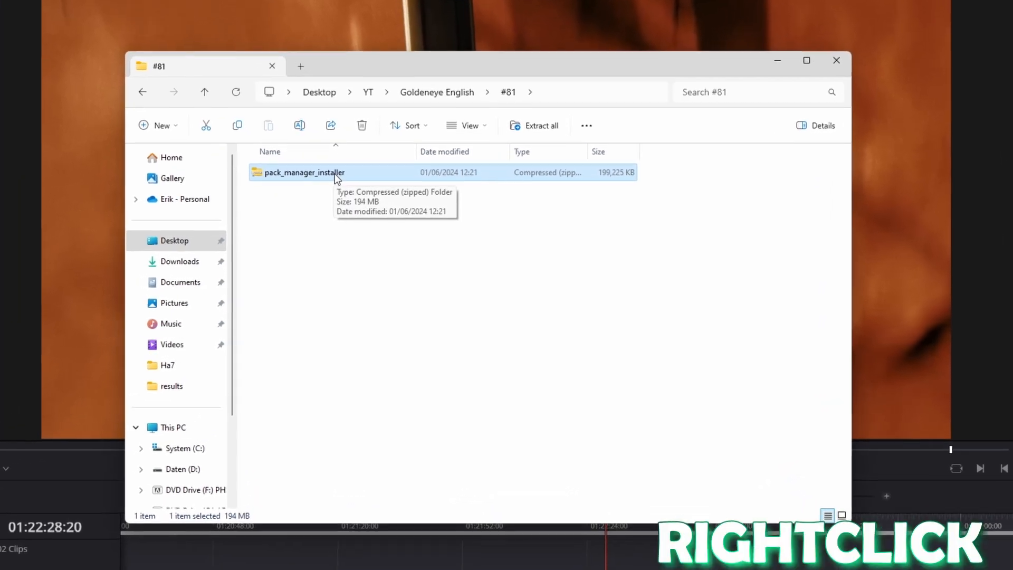
right_click(317, 178)
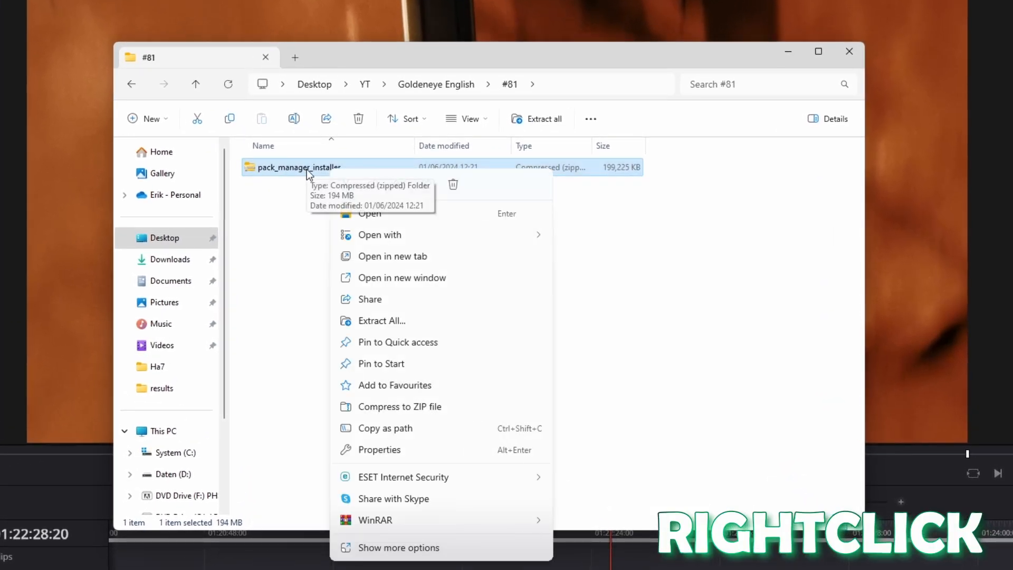
click(392, 322)
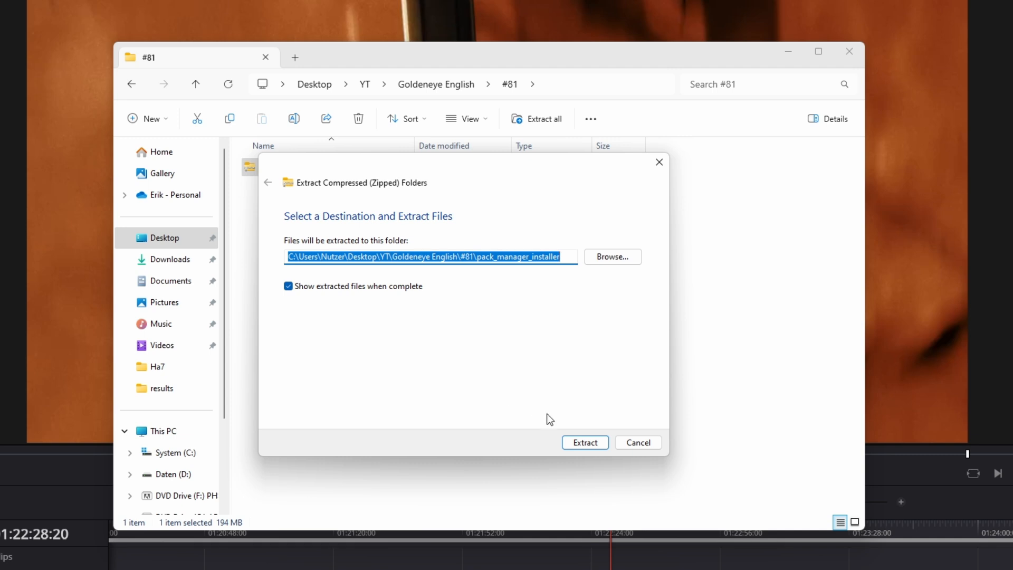
click(581, 441)
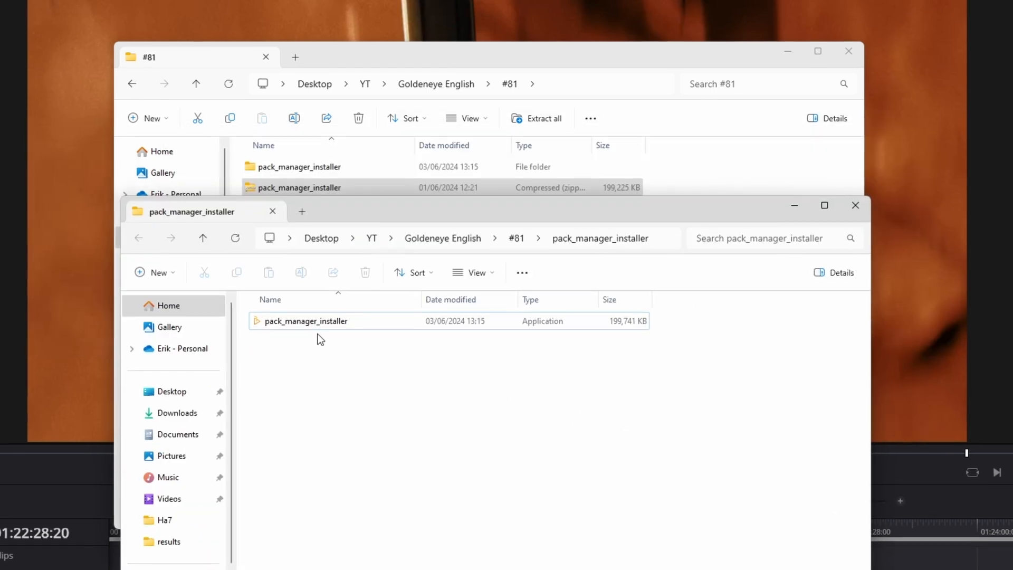
Run the extracted pack_manager_installer application and complete the AEJuice Pack Manager setup
click(382, 323)
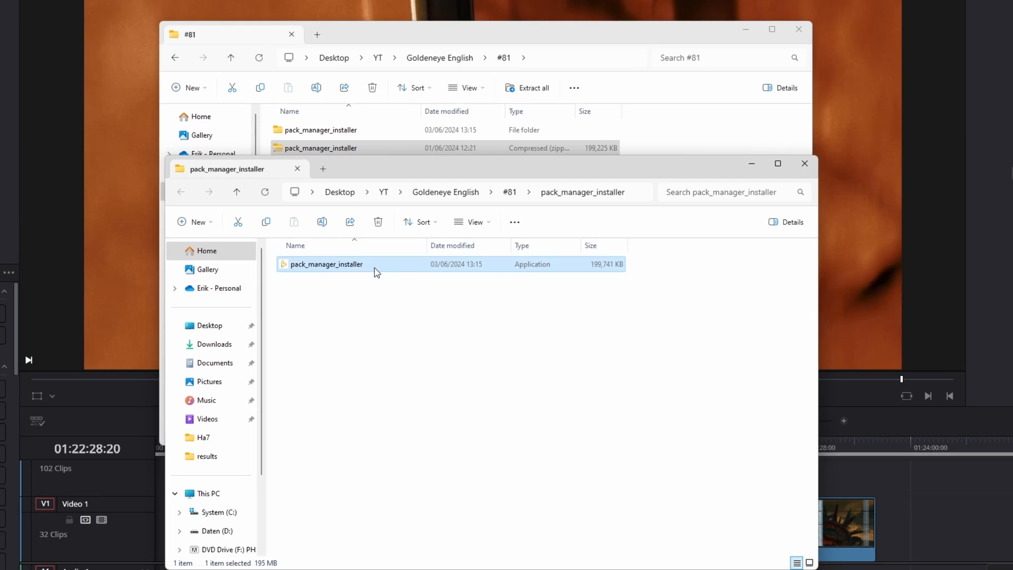
double_click(363, 272)
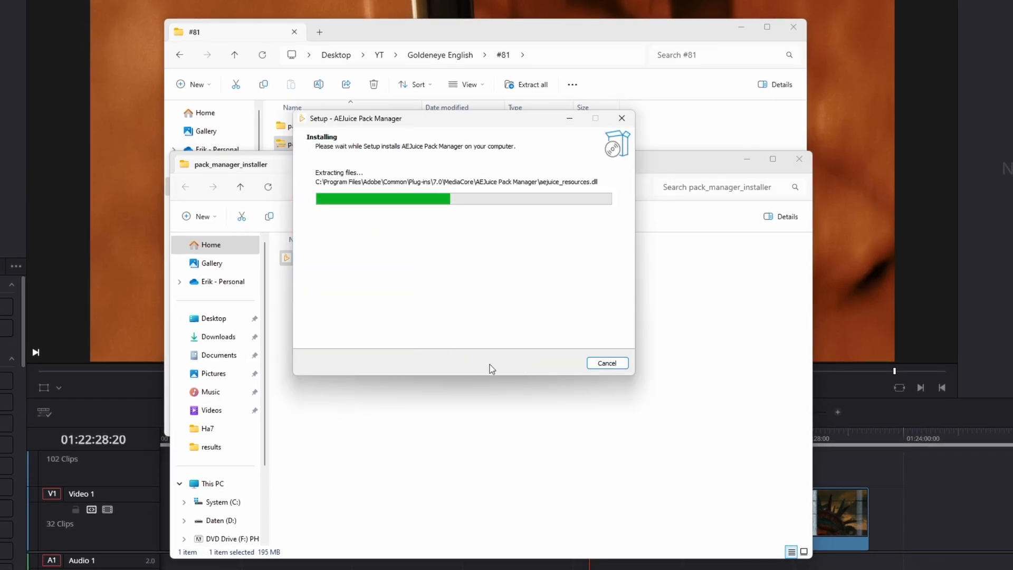
click(556, 361)
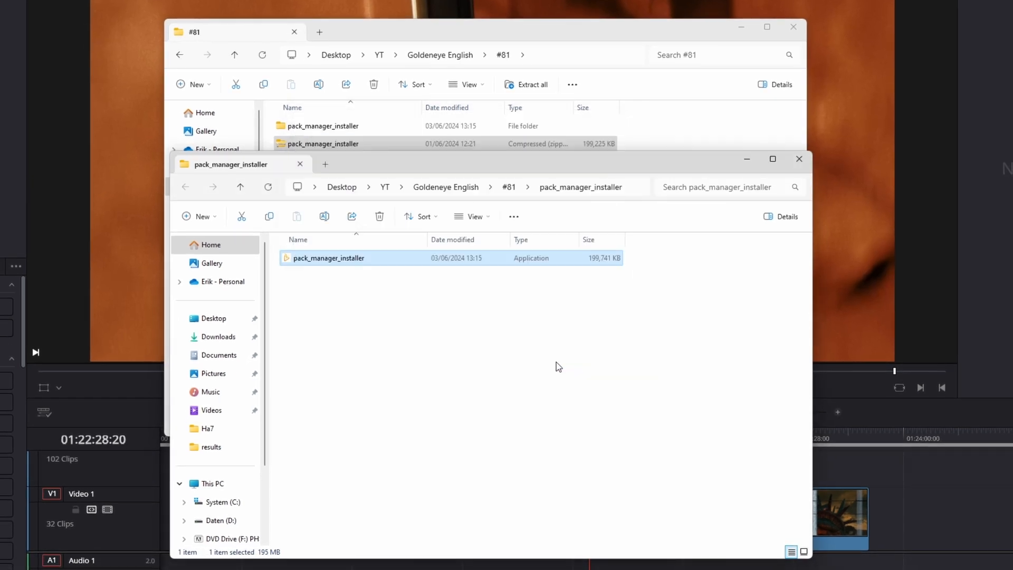
drag(338, 330, 468, 261)
click(469, 289)
drag(380, 297, 428, 268)
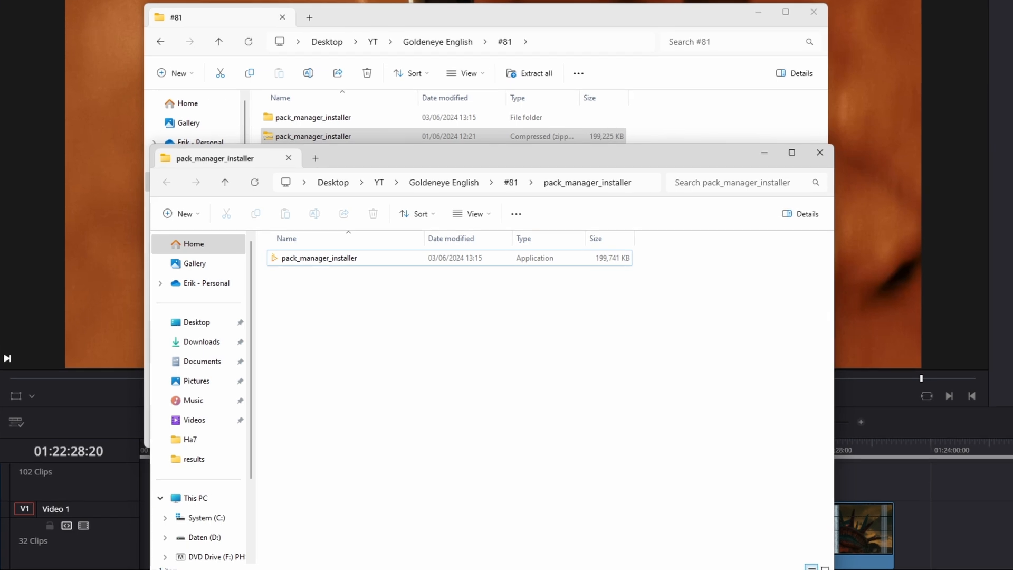
Search Windows for "aejuice" and launch AEJuice Pack Manager Standalone
key(super)
text(aejuice)
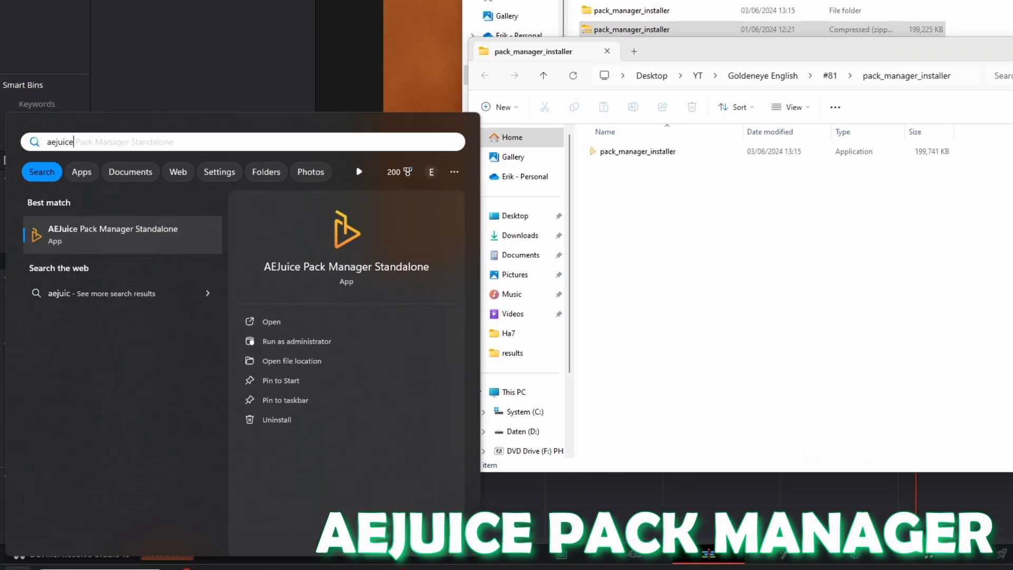
click(115, 239)
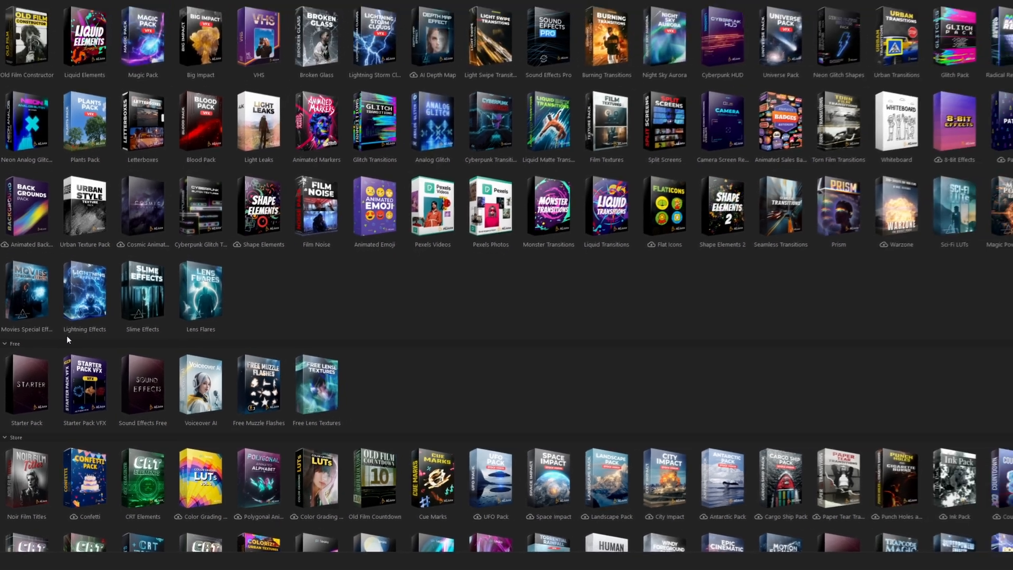
Look through the available packs and open the free Starter Pack
scroll(348, 308, down, 3)
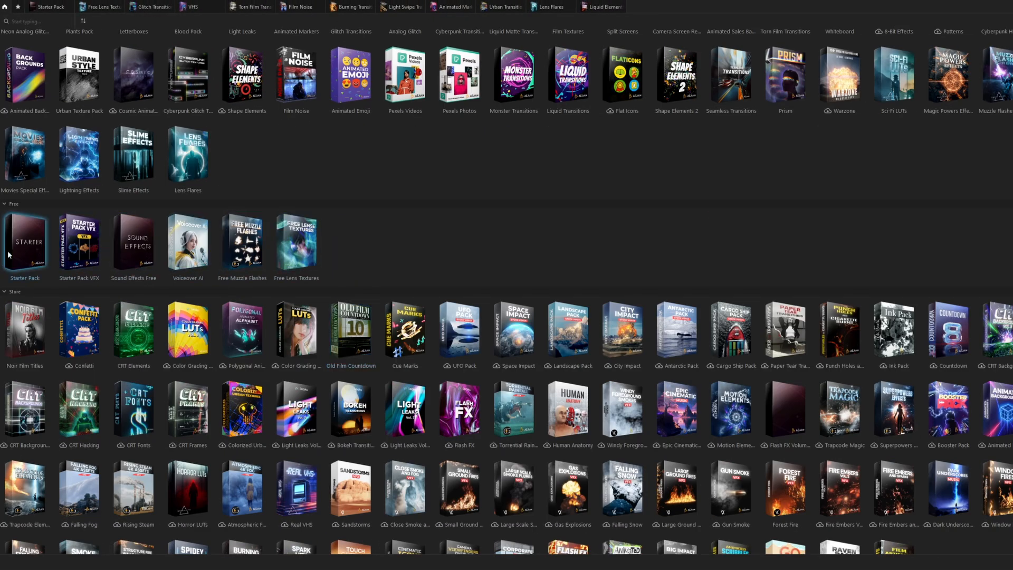
scroll(294, 263, up, 3)
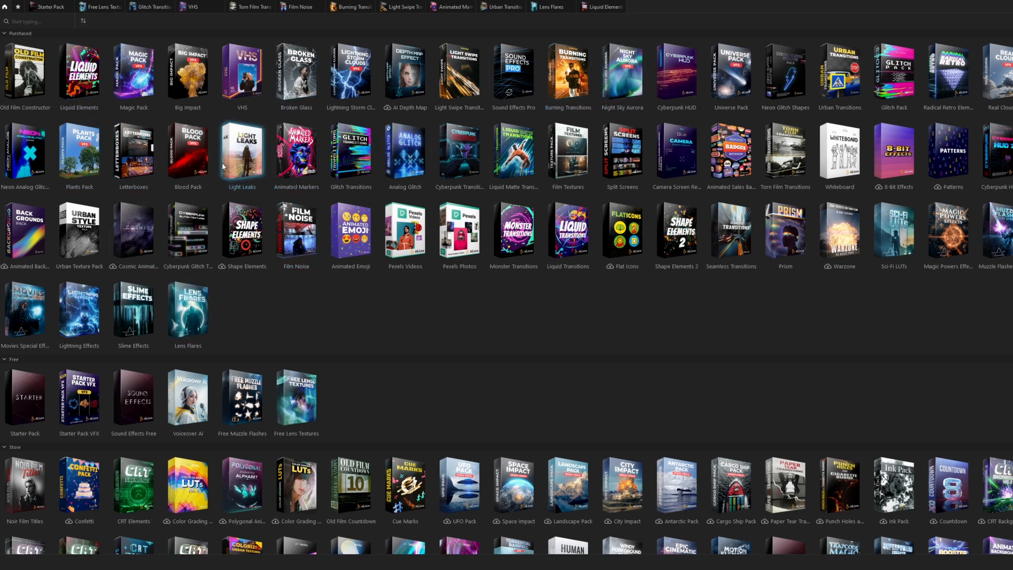
scroll(221, 160, down, 3)
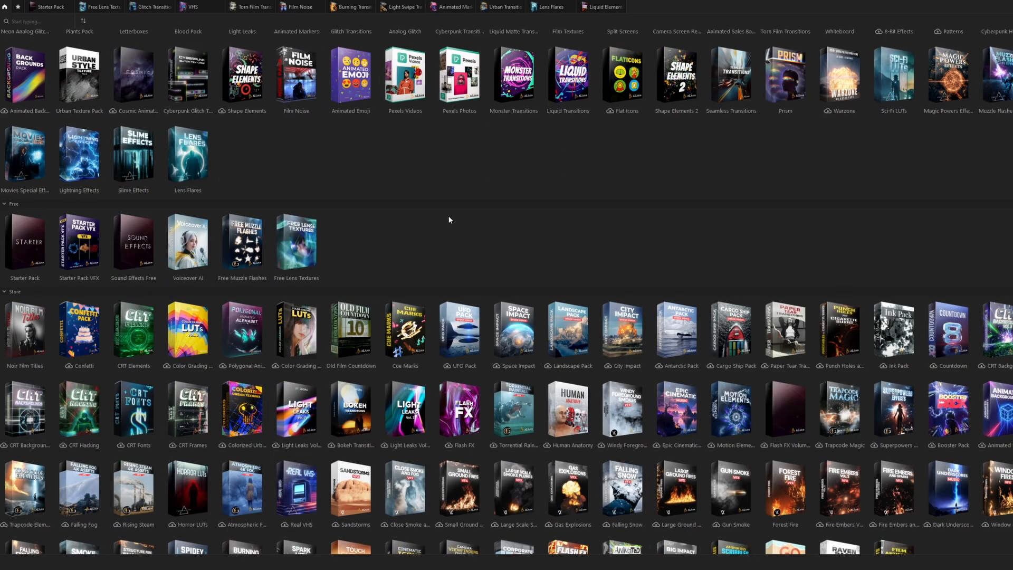
click(17, 250)
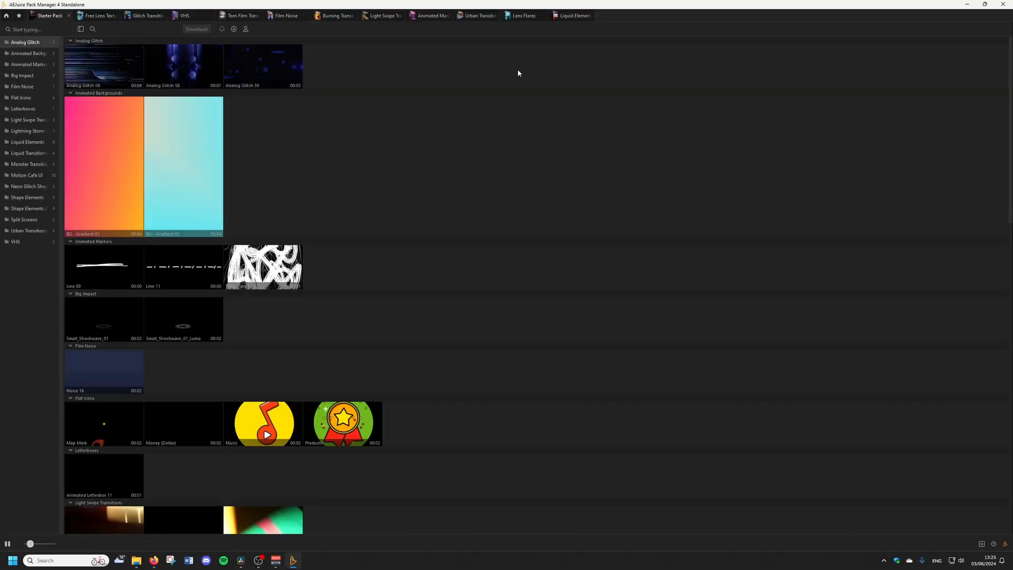
Look through the Starter Pack's element categories, from Analog Glitch down to Shape Elements
scroll(508, 105, down, 5)
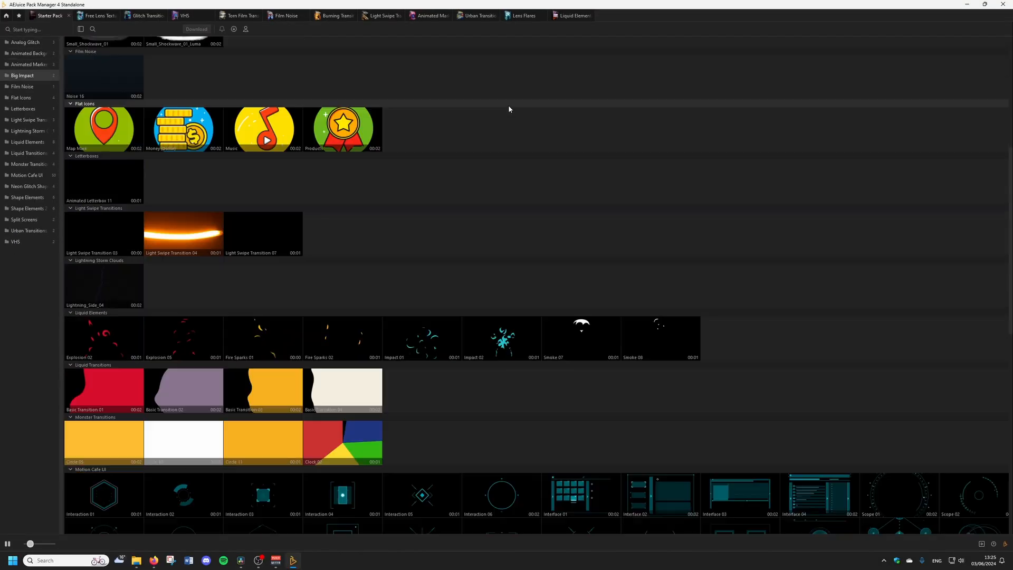
scroll(552, 128, down, 10)
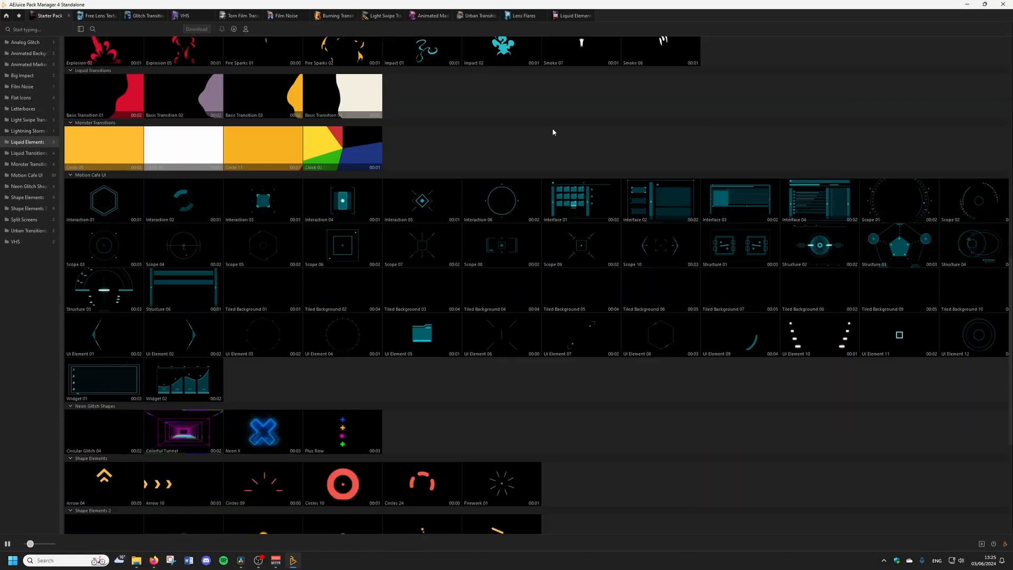
scroll(531, 215, up, 20)
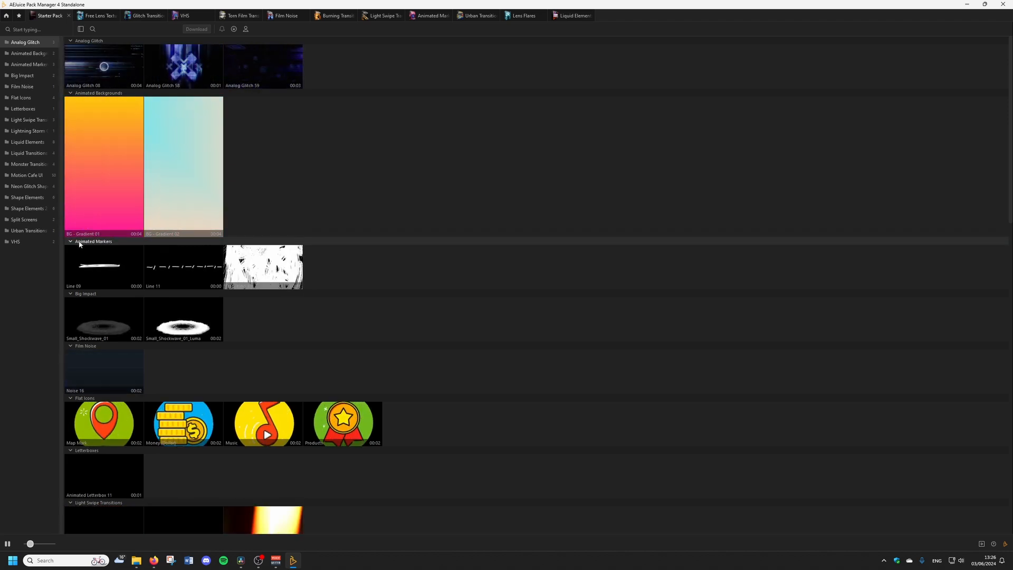
scroll(84, 241, down, 3)
scroll(104, 143, down, 3)
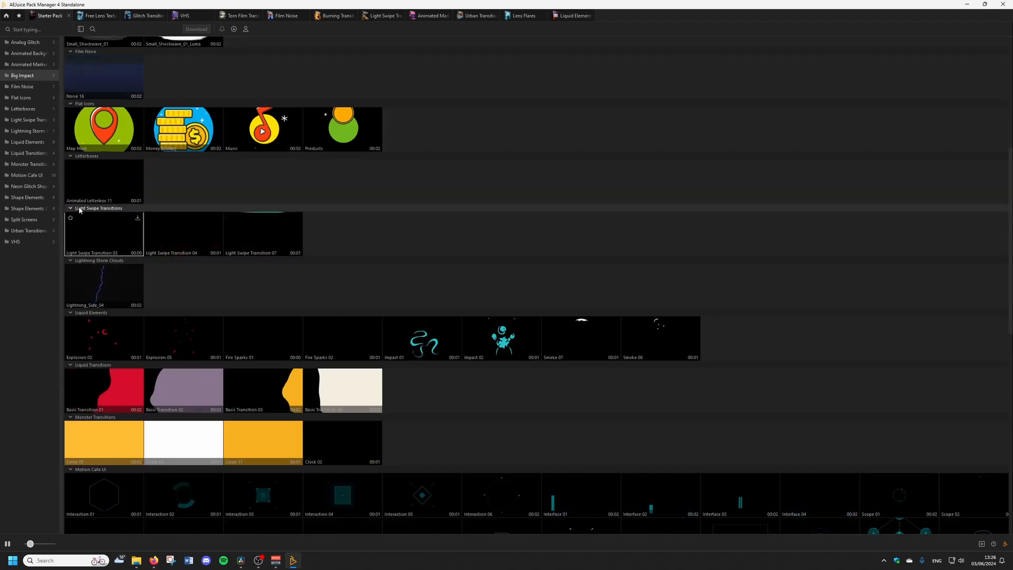
scroll(199, 230, down, 5)
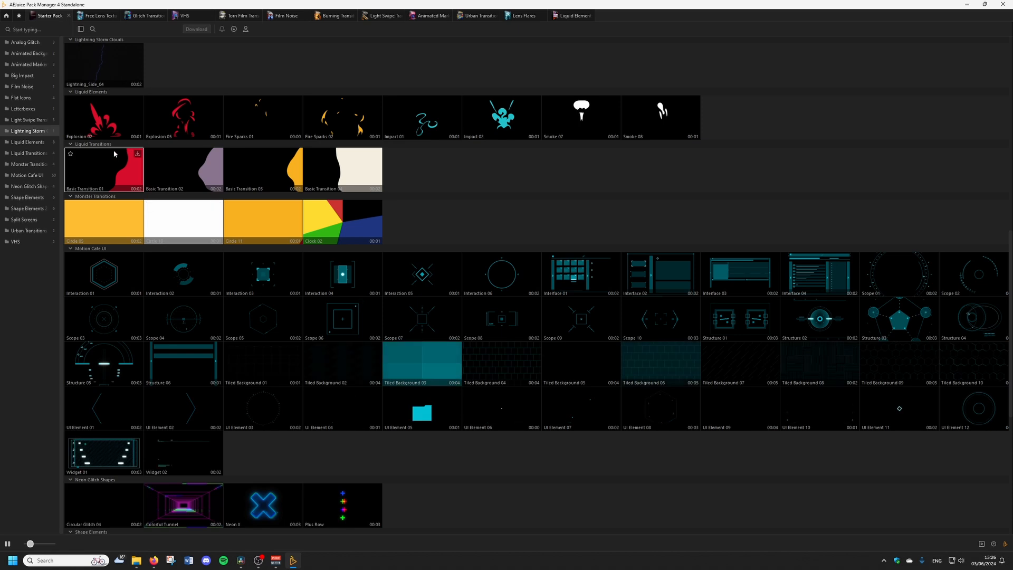
scroll(114, 153, up, 1)
scroll(104, 348, down, 8)
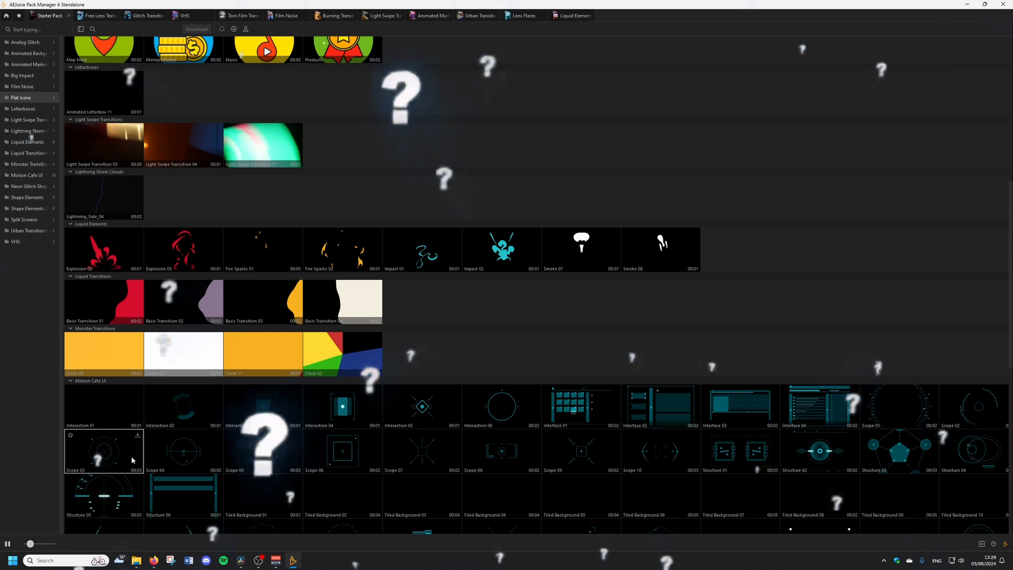
scroll(135, 461, up, 6)
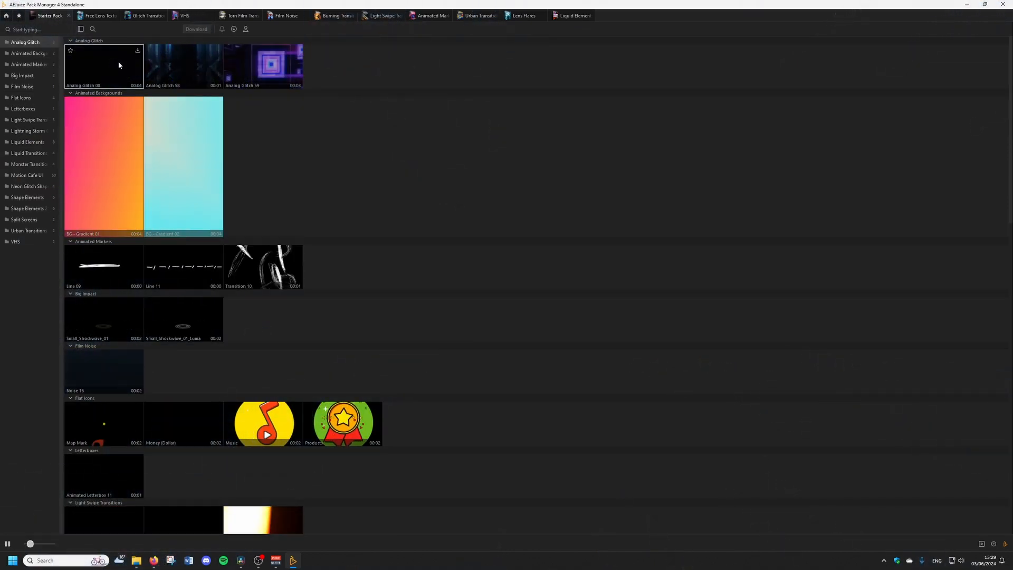
Enlarge the element thumbnails and download Analog Glitch 08 from the Starter Pack
scroll(120, 63, up, 3)
scroll(151, 61, up, 2)
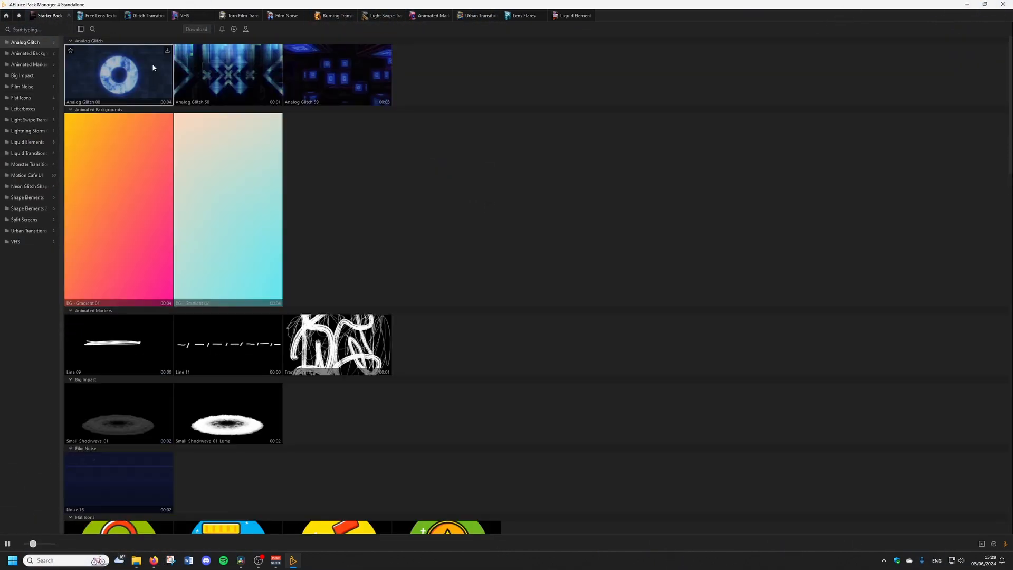
click(169, 51)
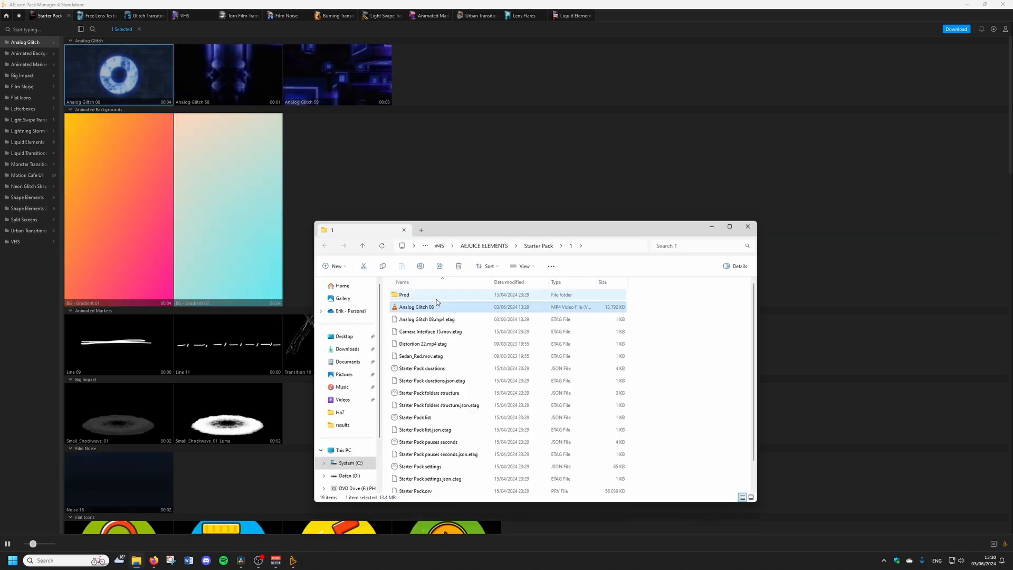
double_click(437, 305)
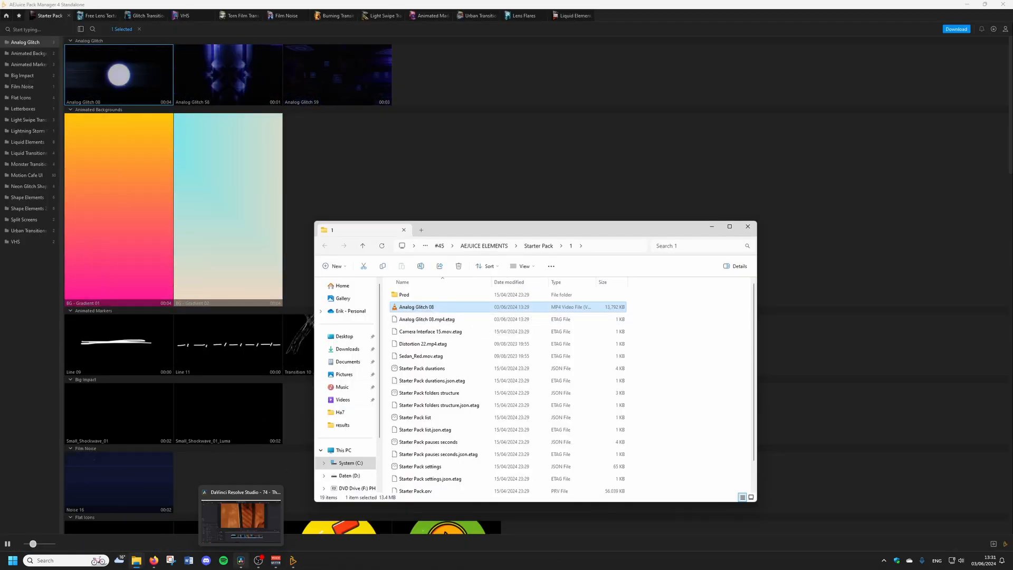
Switch to DaVinci Resolve and place the downloaded Analog Glitch 08 file on Video 2, starting at the playhead
click(241, 560)
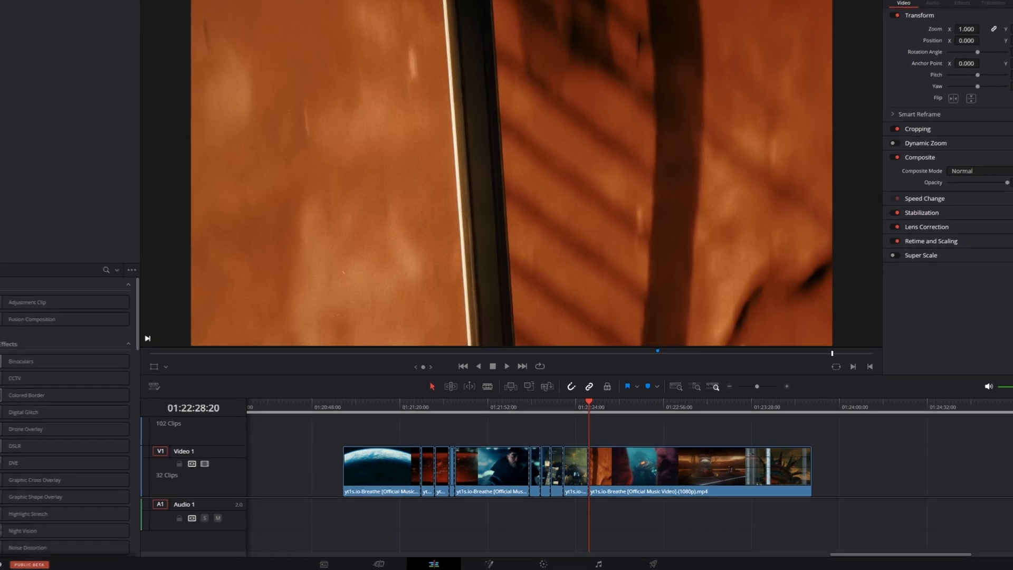
click(136, 560)
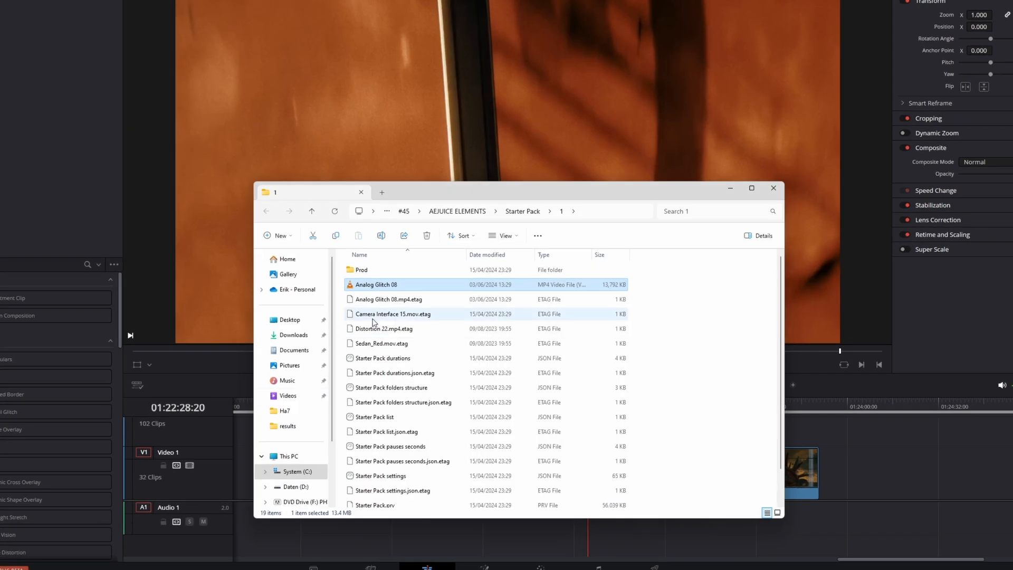
drag(385, 286, 592, 434)
click(734, 354)
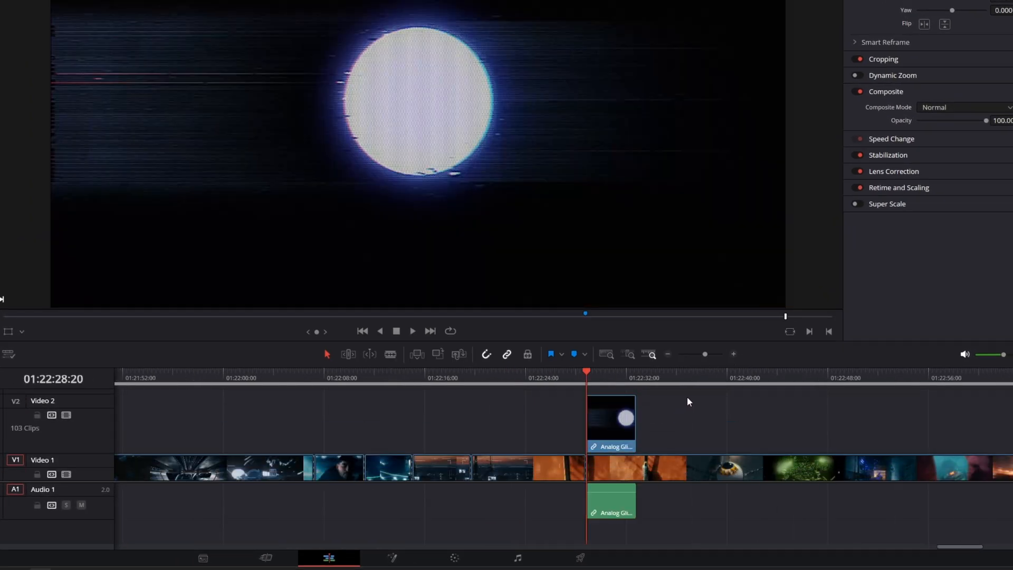
Set the Analog Glitch 08 clip's composite mode to Add and play the blended result
click(617, 420)
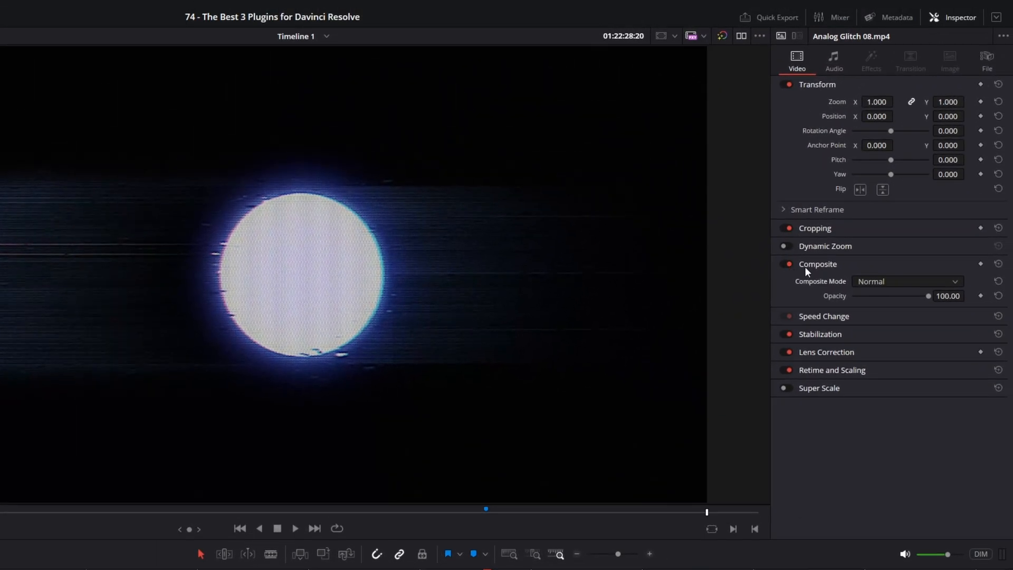
click(865, 286)
click(868, 308)
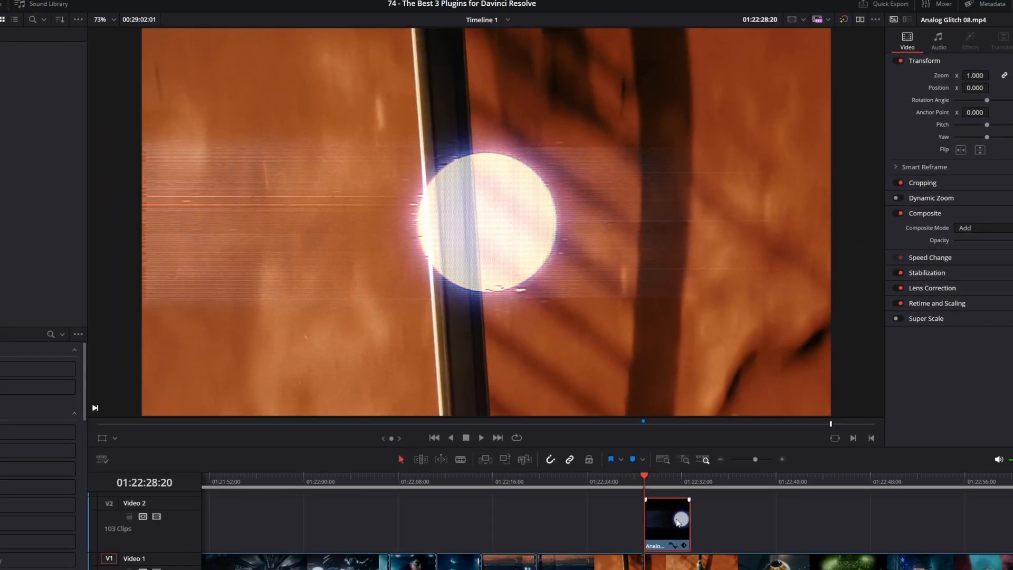
key(space)
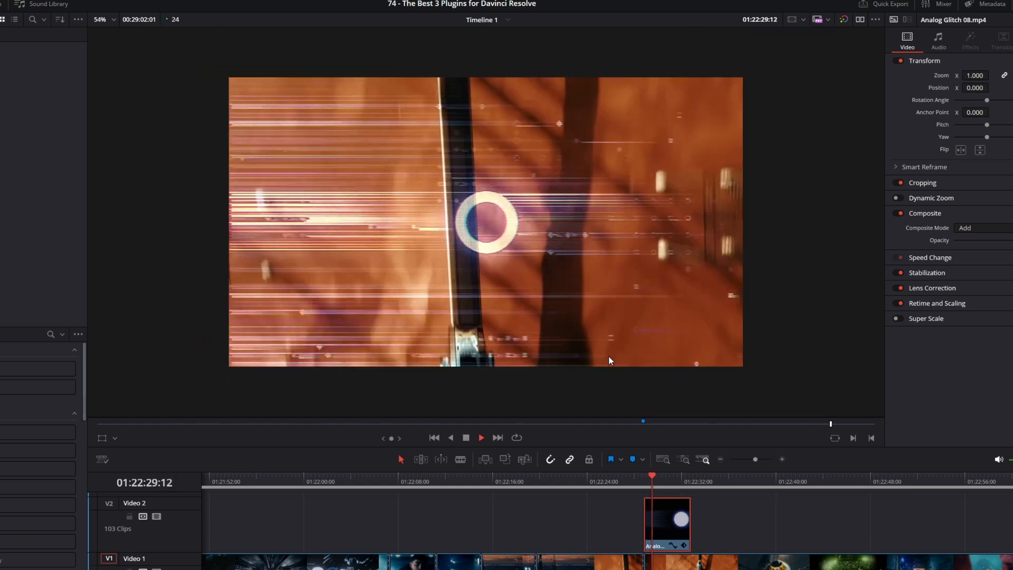
key(space)
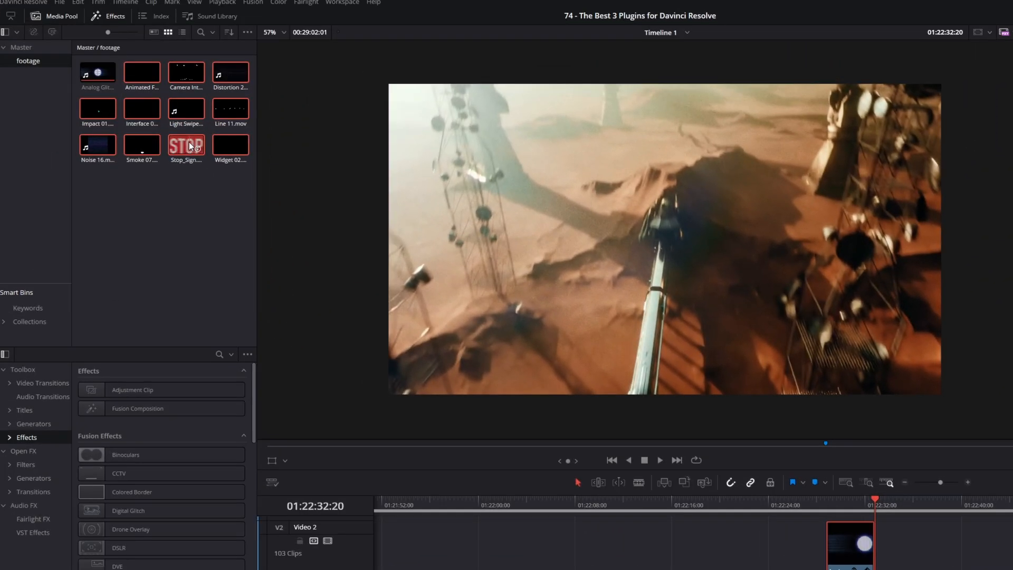
Place the other selected footage bin elements on Video 2 and preview the Animated Frame Grain 01 clip over the footage
drag(190, 146, 507, 266)
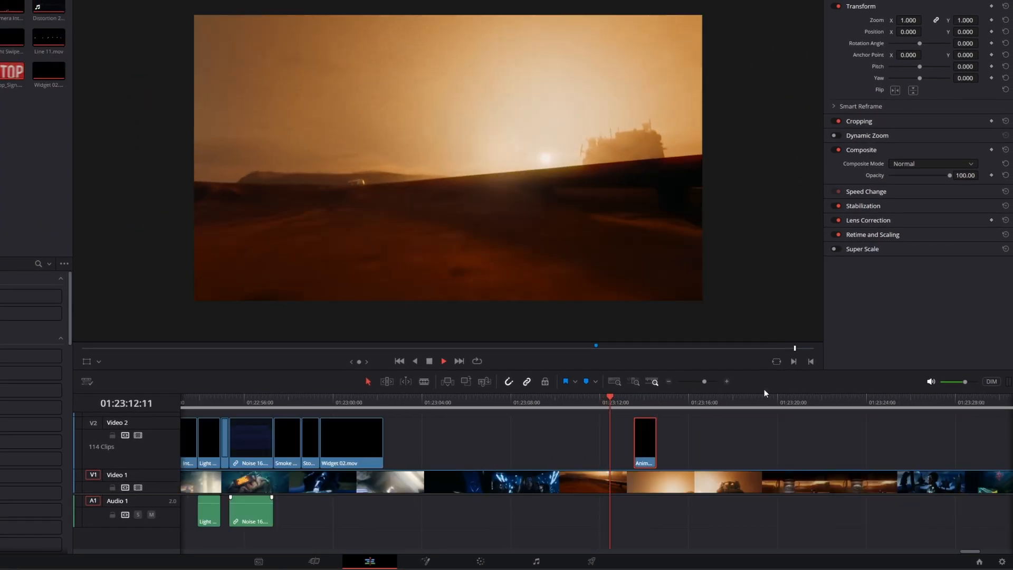
click(727, 381)
key(space)
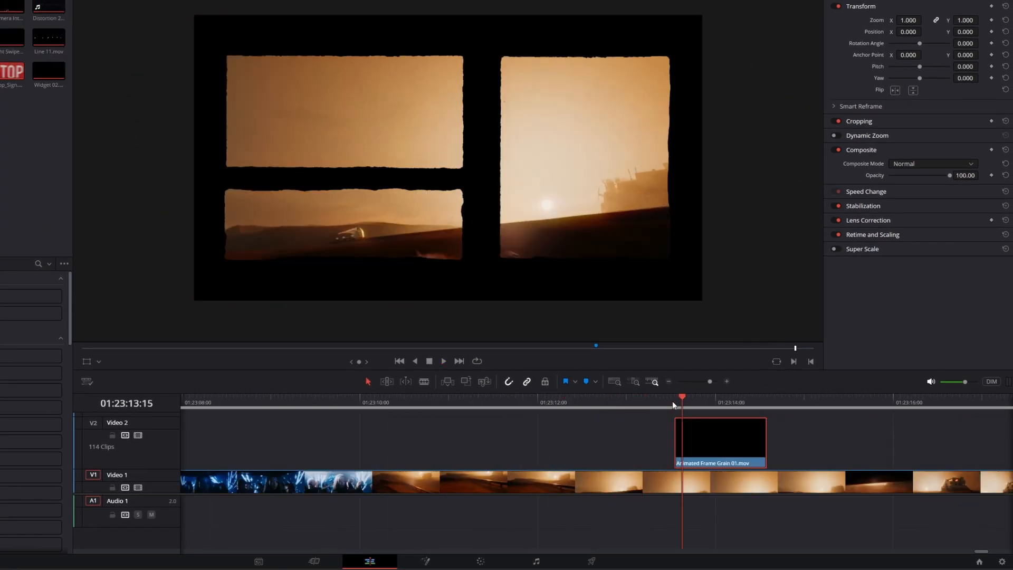
Play and scrub across the start of the Animated Frame Grain 01 clip to check the frame panels over the footage
click(672, 401)
key(space)
click(653, 401)
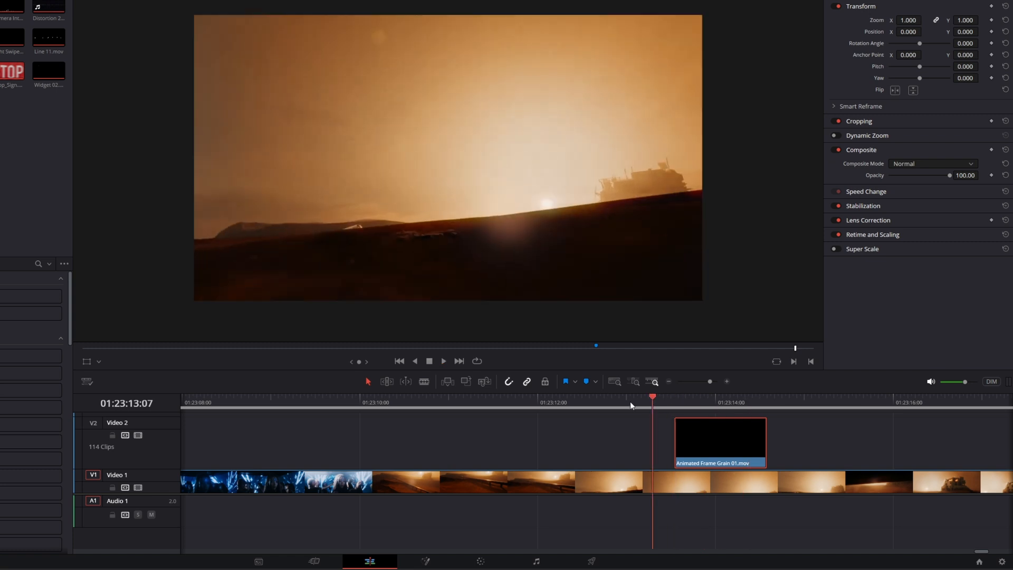
click(670, 402)
click(660, 396)
click(678, 393)
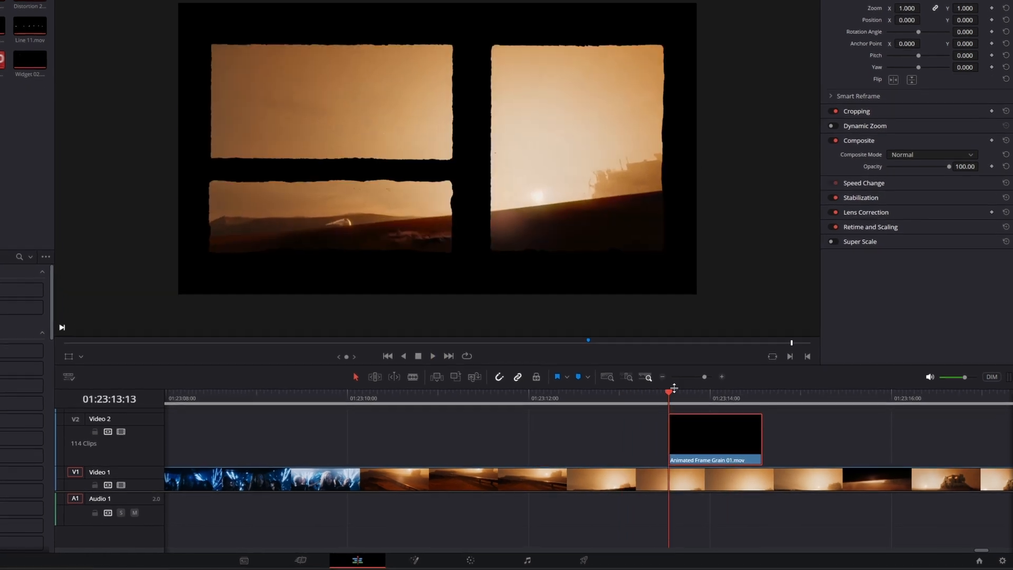
key(space)
click(523, 401)
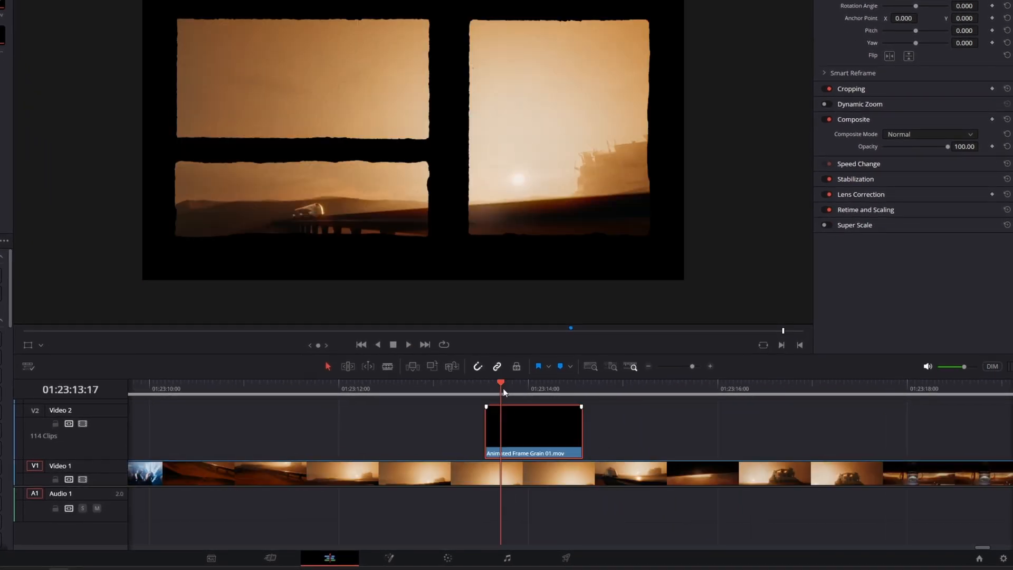
Duplicate the Animated Frame Grain 01 clip on Video 2, placing the copy directly after the original
drag(503, 391, 542, 395)
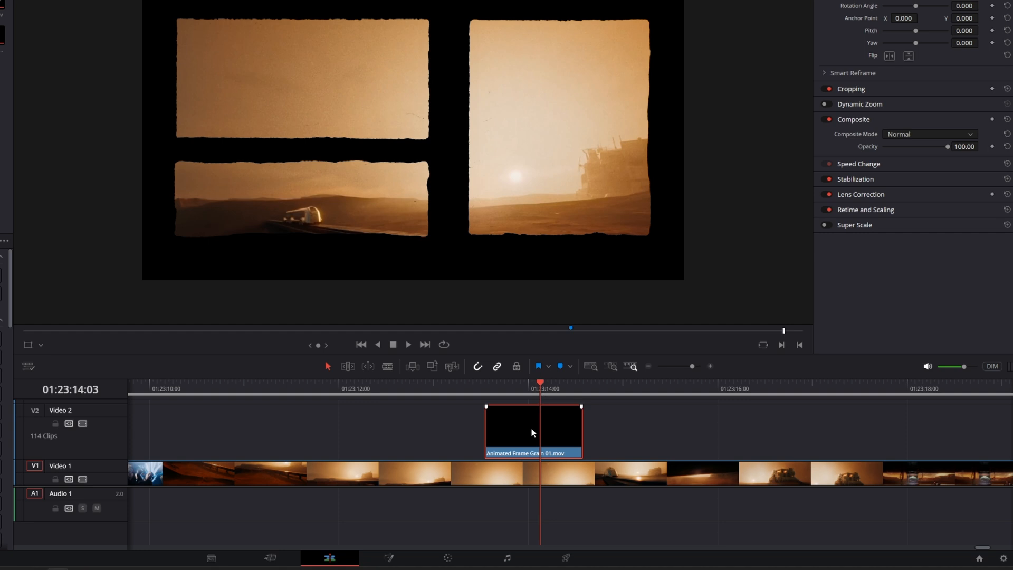
drag(528, 432, 630, 427)
Go back to the Camera Interface 15 clip and play it over the footage from just before its start
click(648, 366)
click(648, 366)
click(647, 366)
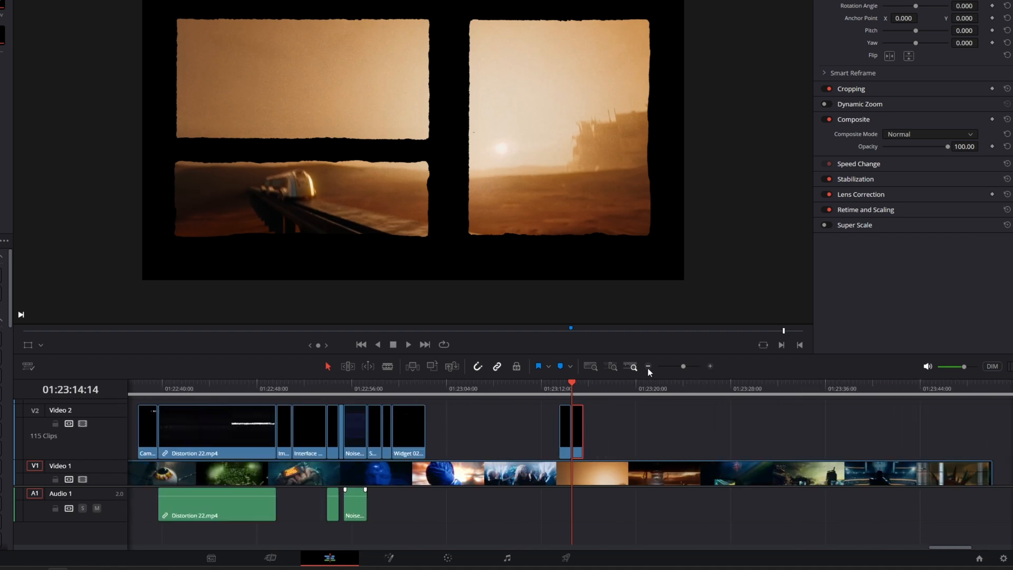
click(647, 366)
click(355, 393)
drag(680, 367, 689, 366)
click(546, 391)
key(space)
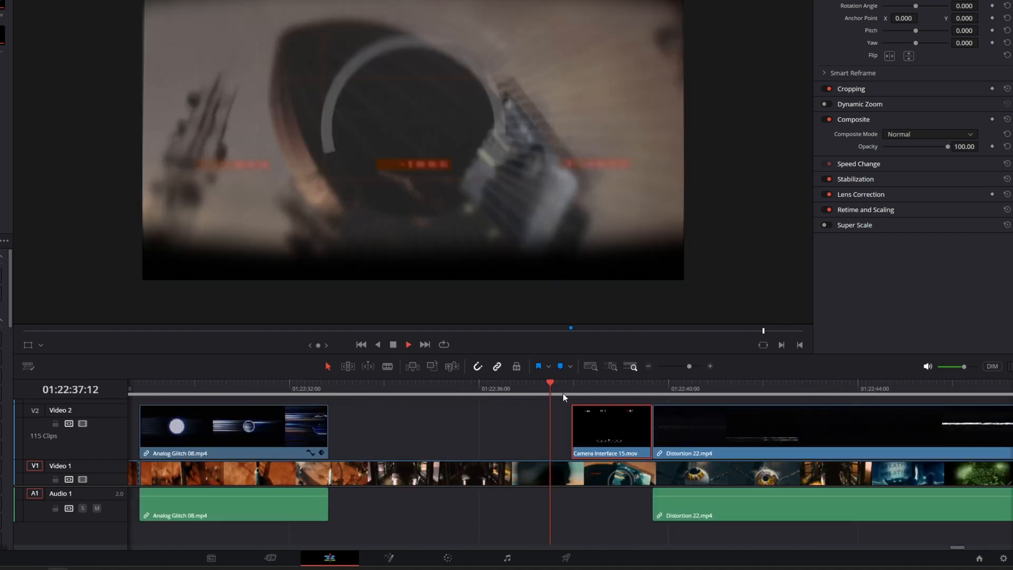
key(space)
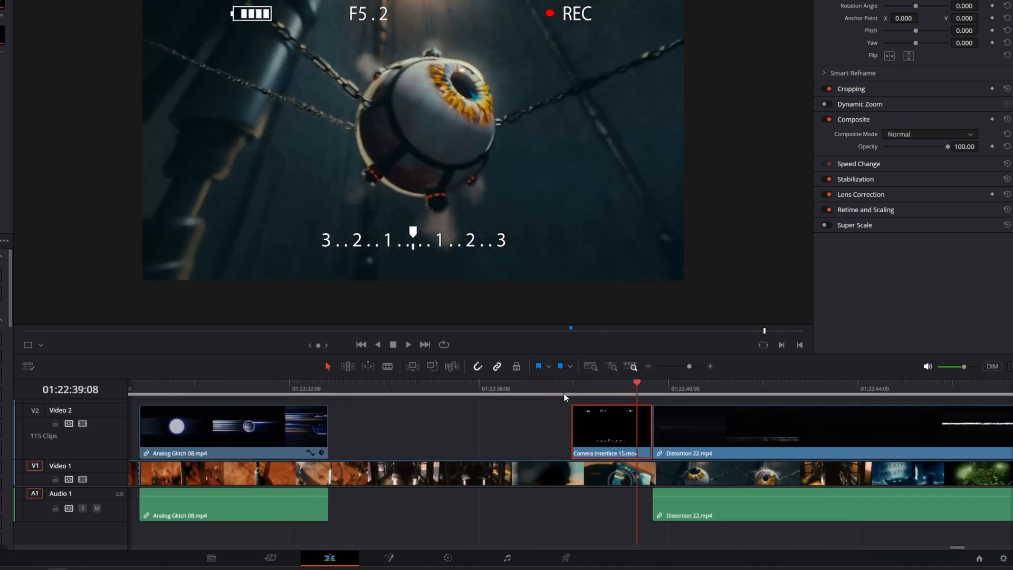
key(space)
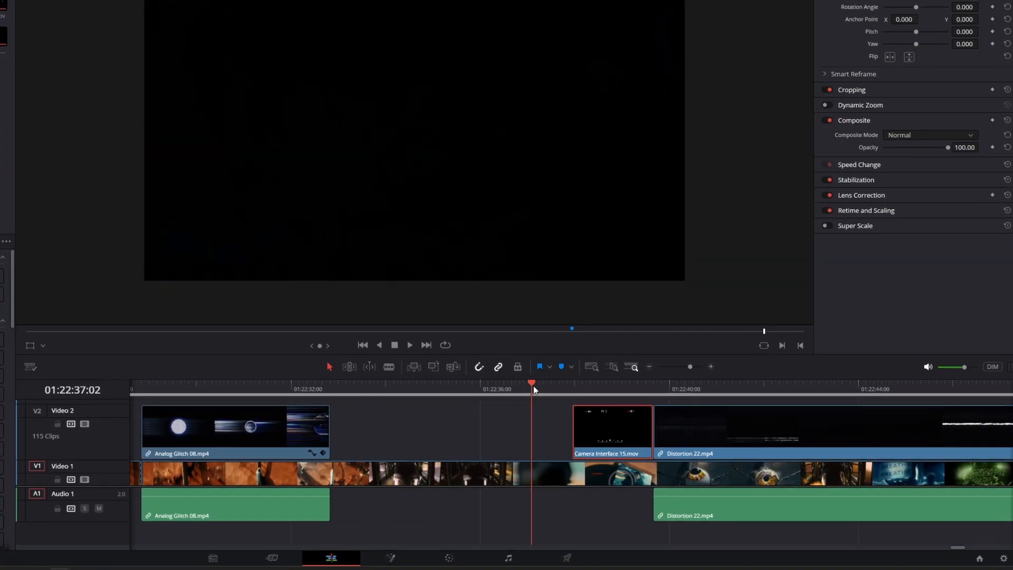
drag(533, 385, 609, 392)
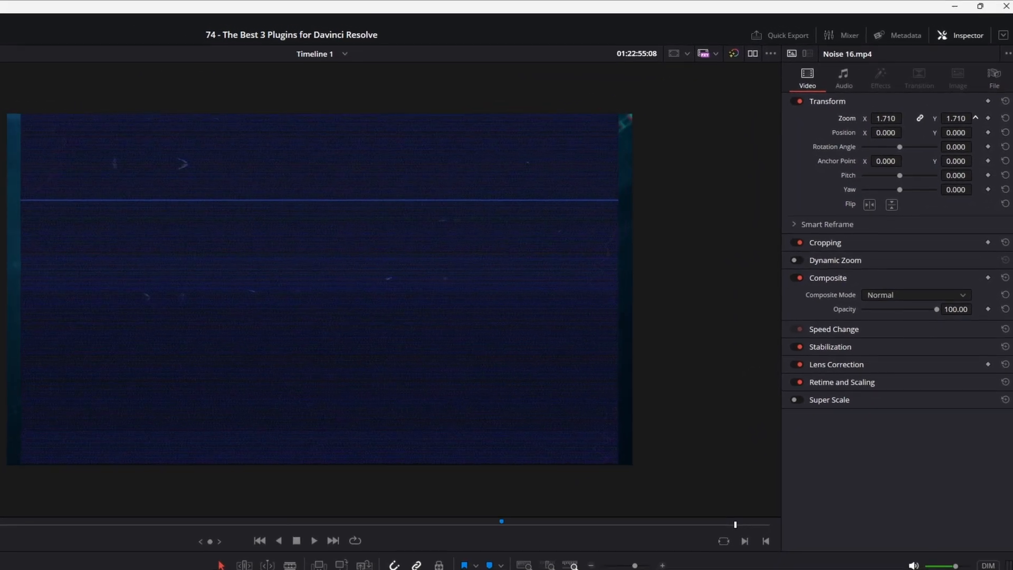
Set the Noise 16 clip's composite mode to Add
click(882, 297)
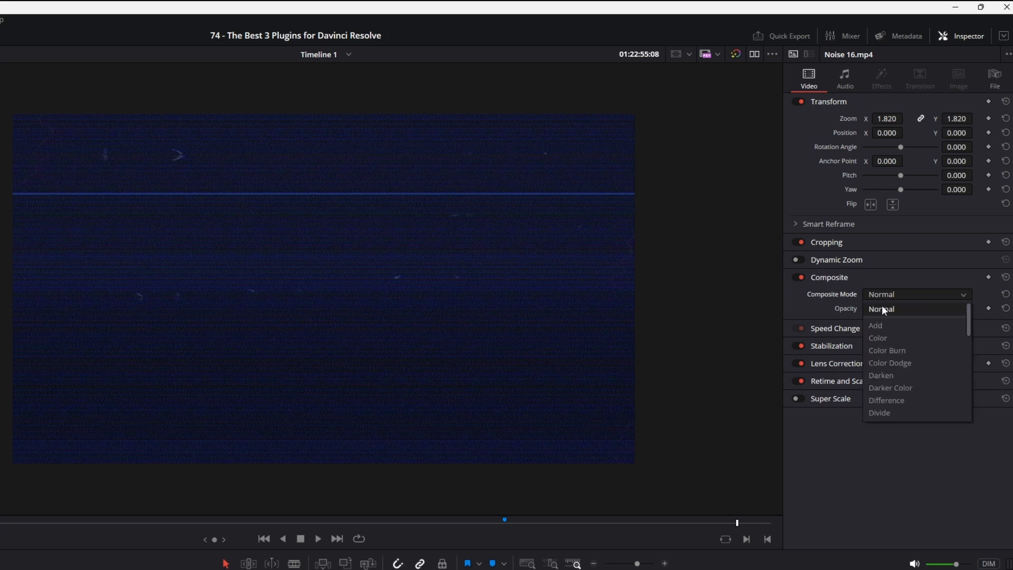
click(881, 326)
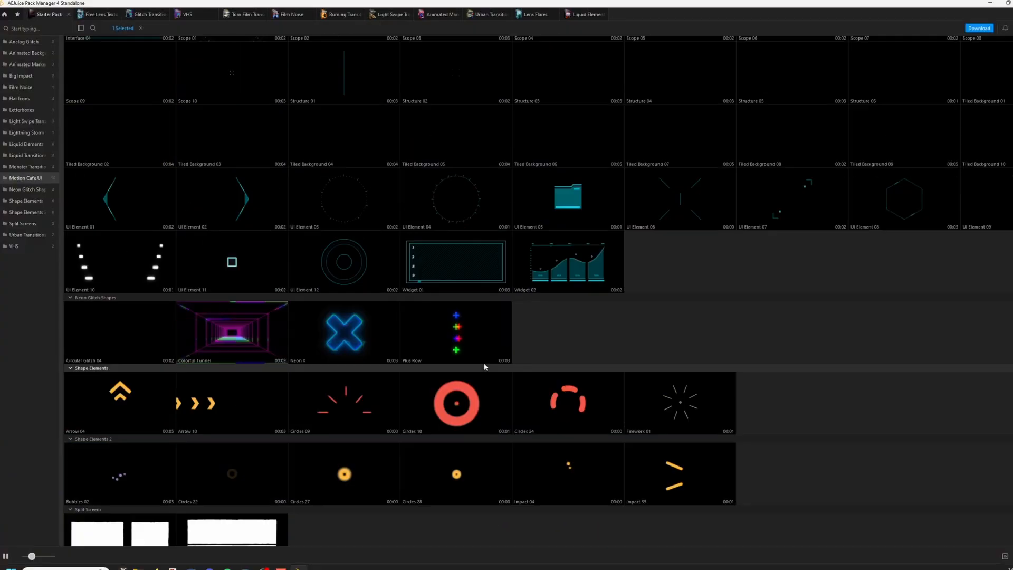
Browse the Starter Pack in AEJuice Pack Manager, return to the pack overview and open the free Starter Pack VFX
scroll(483, 363, up, 10)
scroll(484, 362, up, 10)
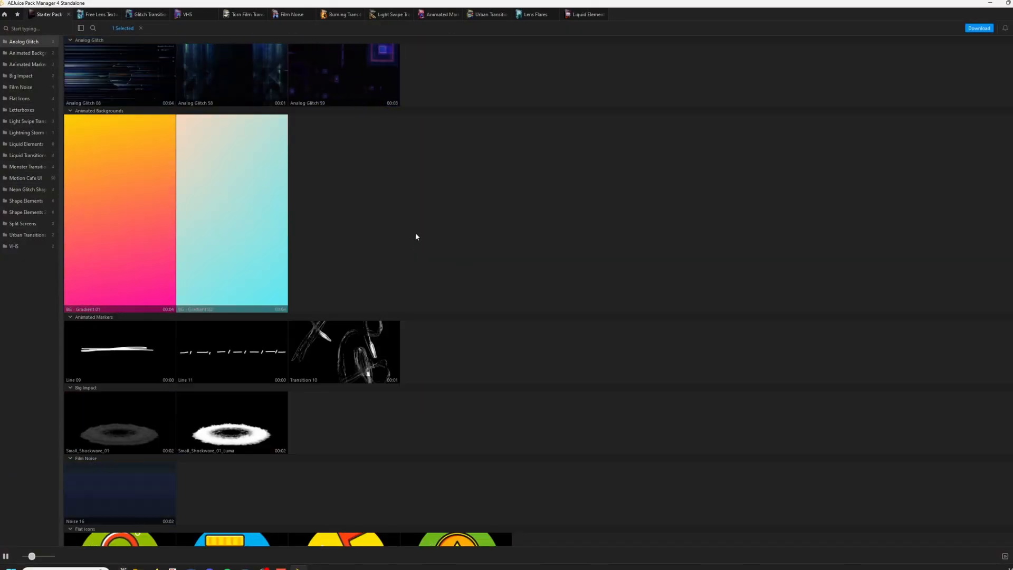
click(4, 14)
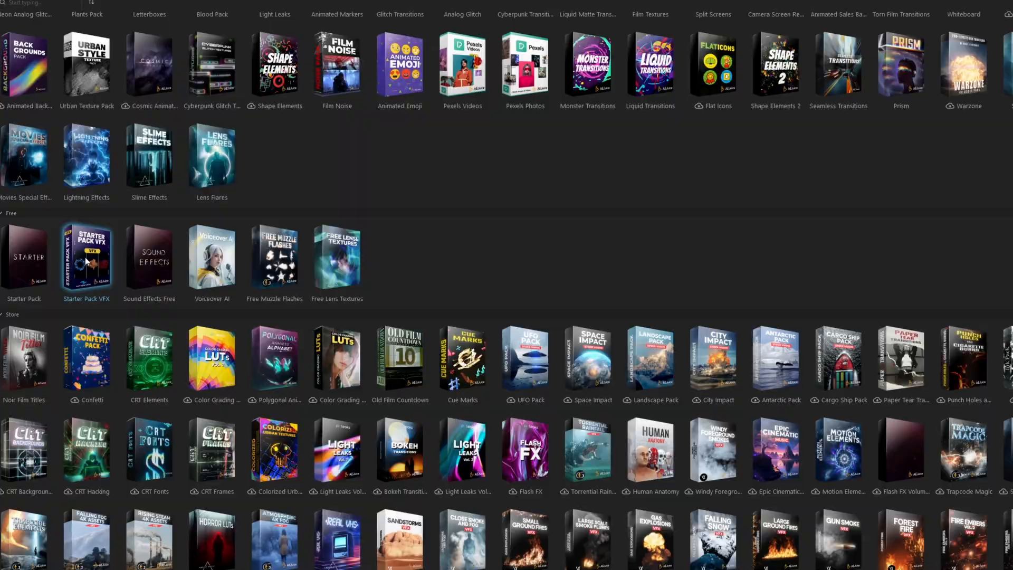
click(86, 259)
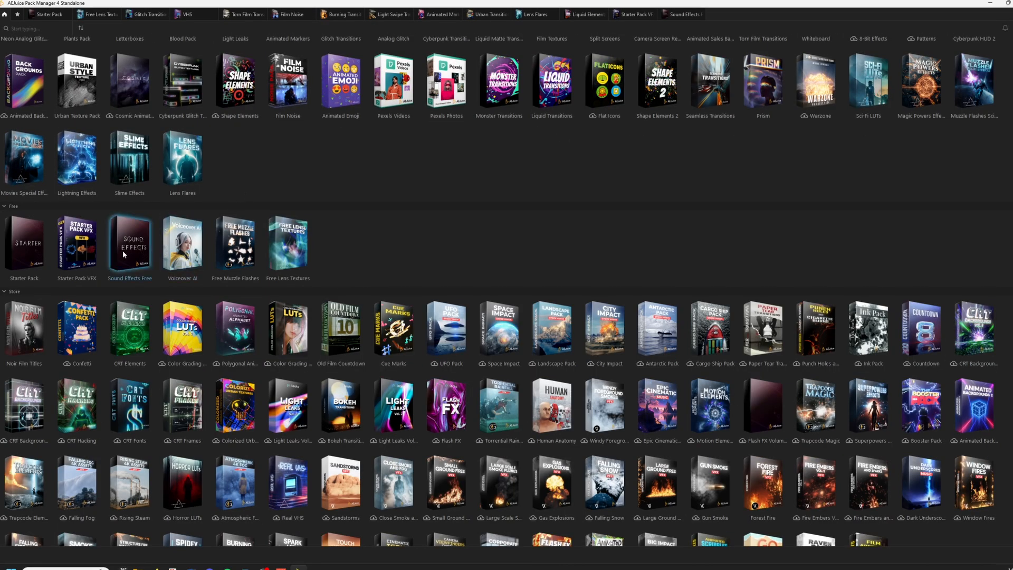
Look through the elements of the Sound Effects Free and Free Muzzle Flashes packs, including the Bullet Impacts category
click(128, 252)
scroll(163, 222, down, 15)
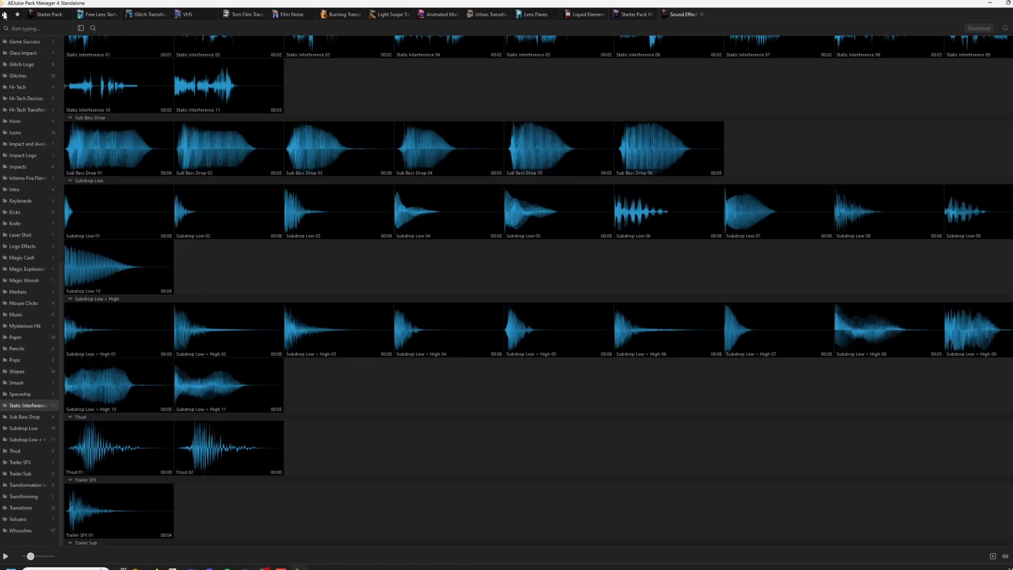
click(4, 16)
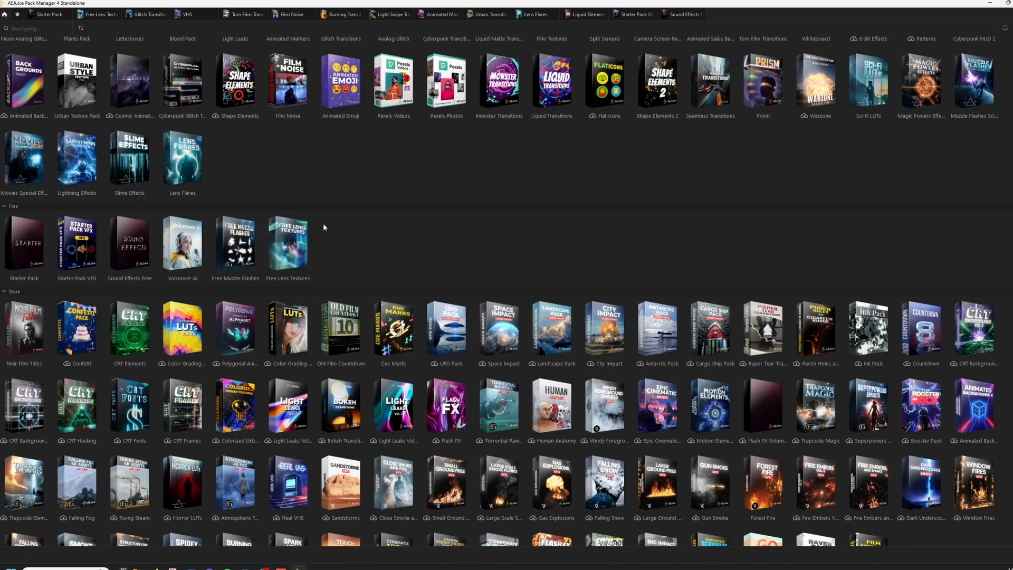
click(246, 251)
scroll(508, 177, down, 5)
click(7, 47)
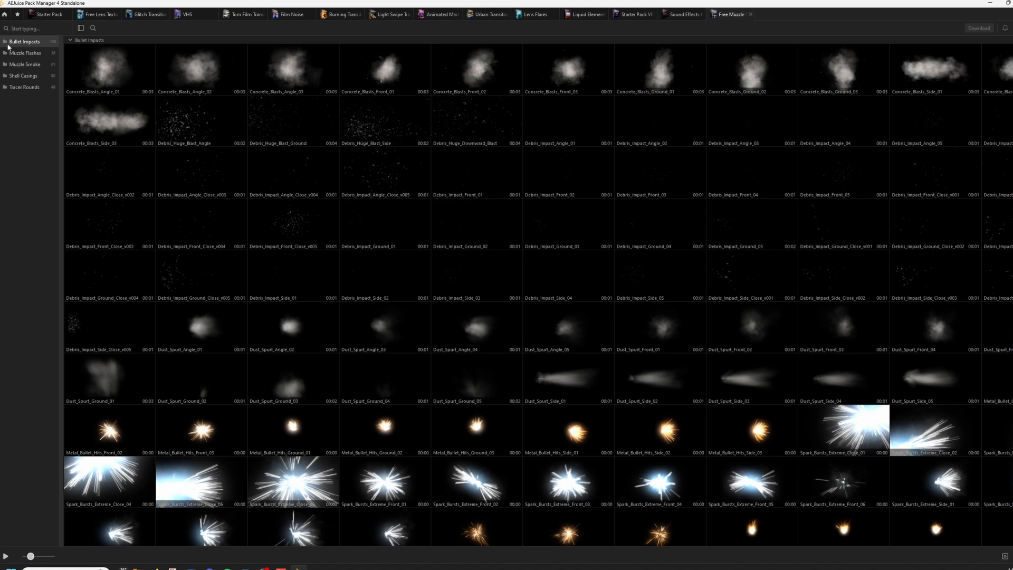
click(5, 15)
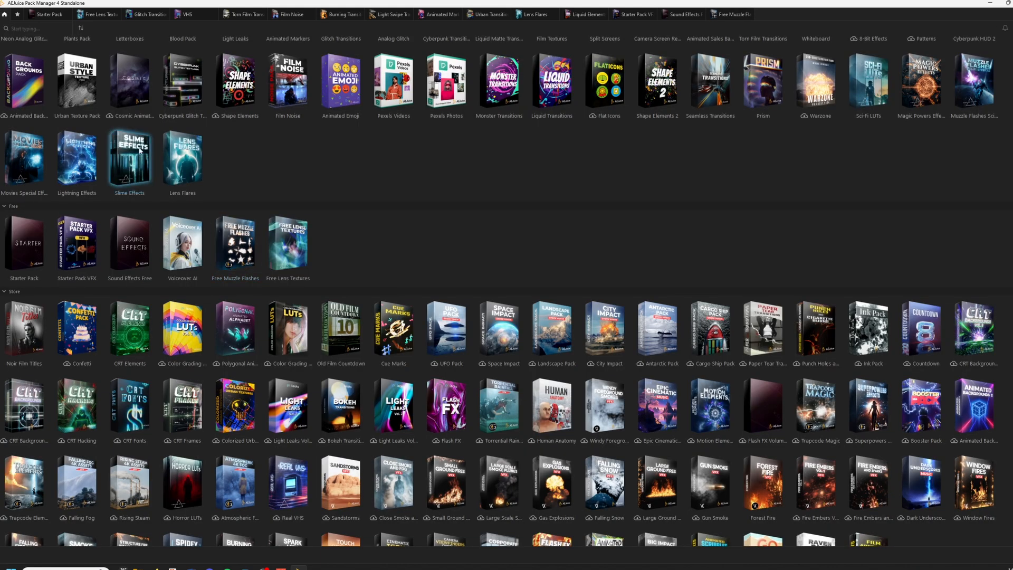
View the Free Lens Textures pack and open the purchased Glitch Transitions pack
click(280, 245)
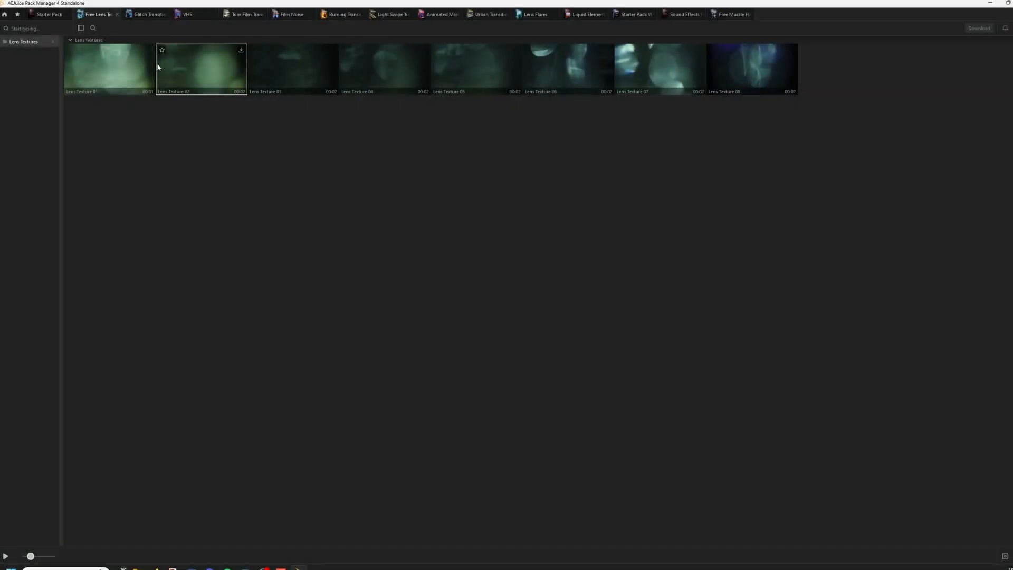
click(4, 15)
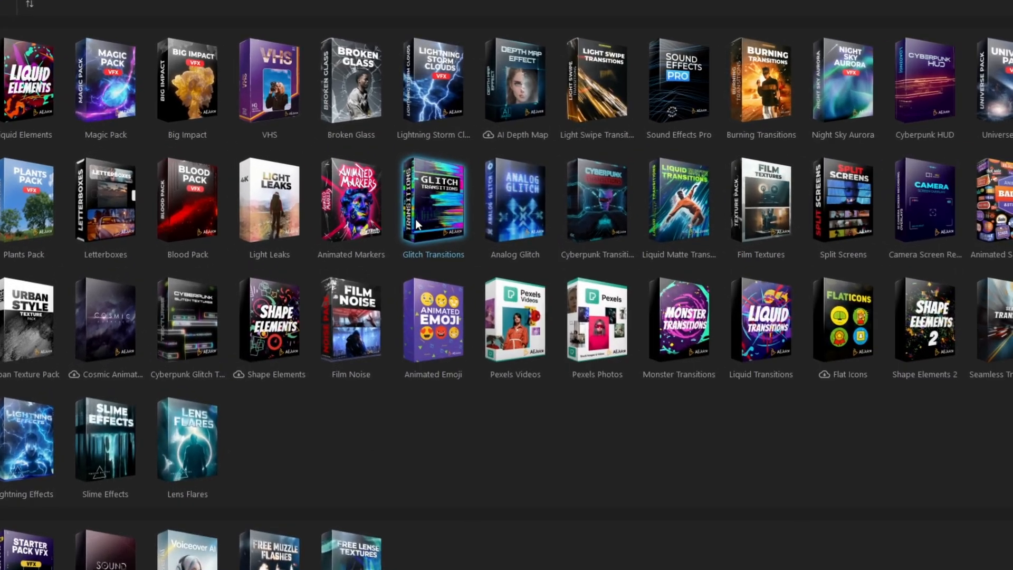
click(415, 219)
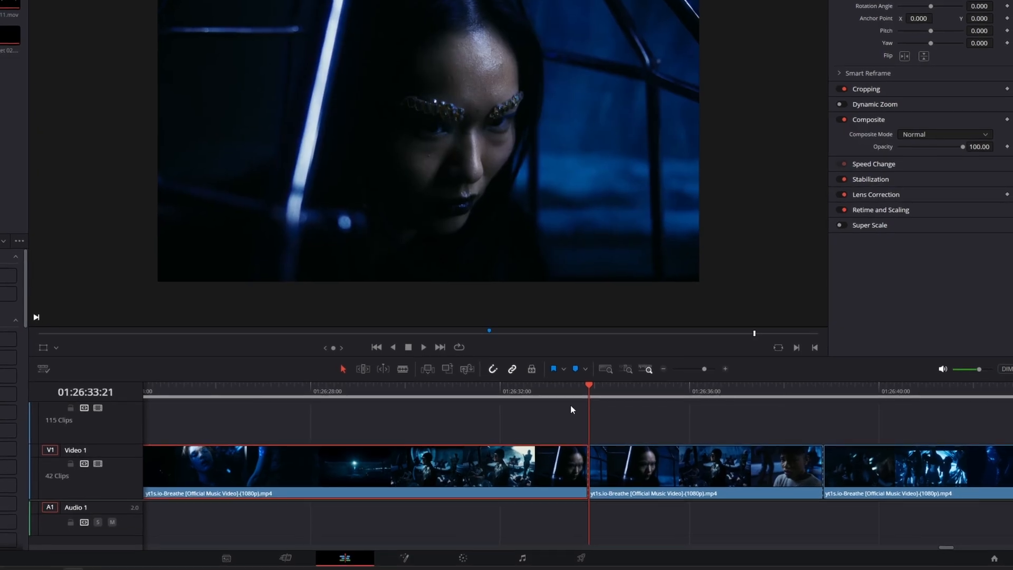
In DaVinci Resolve, place Glitch Transition 05 on Video 2 over the music video cut at 01:26:33:21
drag(569, 391, 605, 411)
click(678, 496)
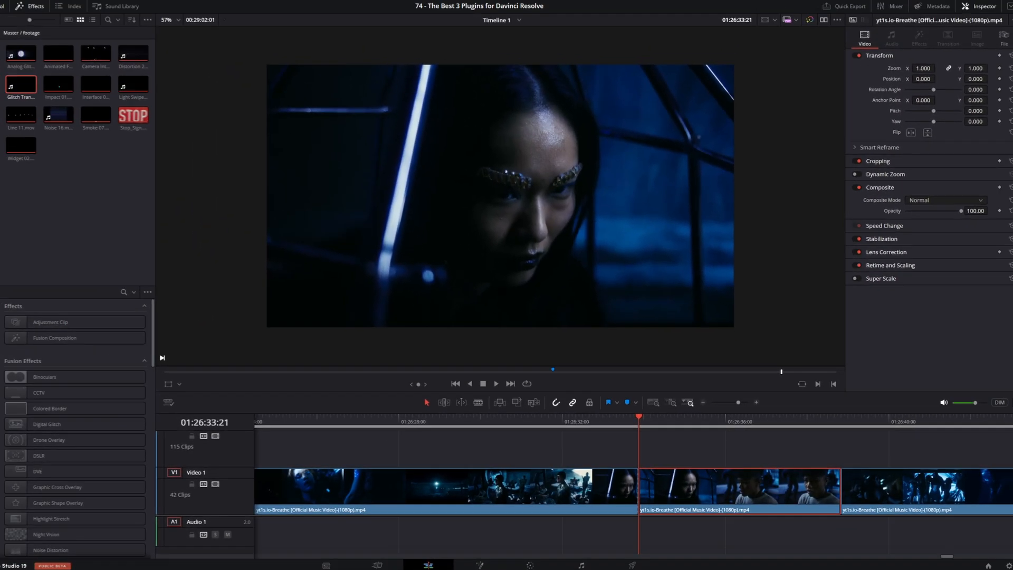
click(138, 567)
drag(538, 140, 604, 458)
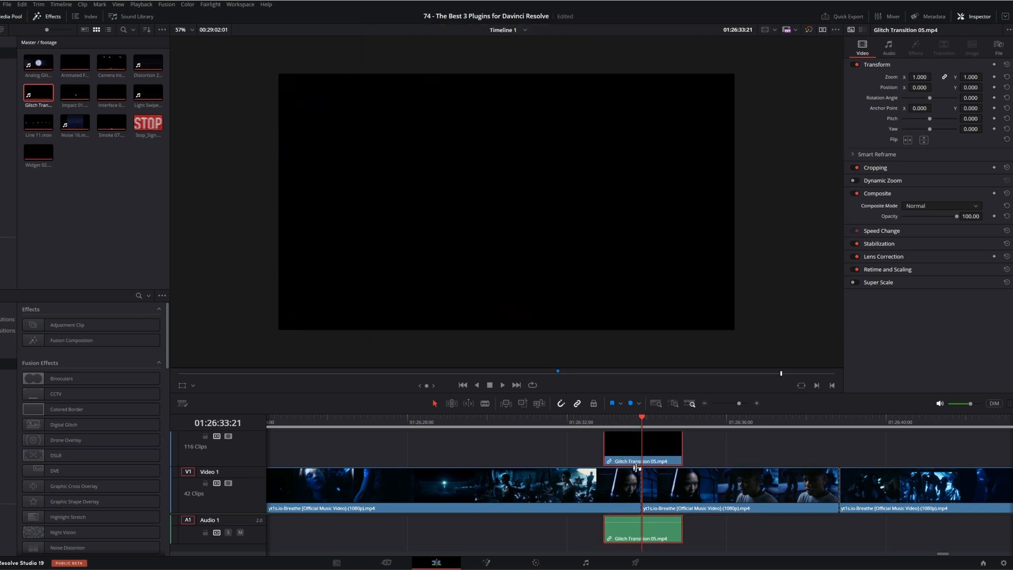
Set the Glitch Transition 05 clip's composite mode to Add and play the blended transition
click(918, 207)
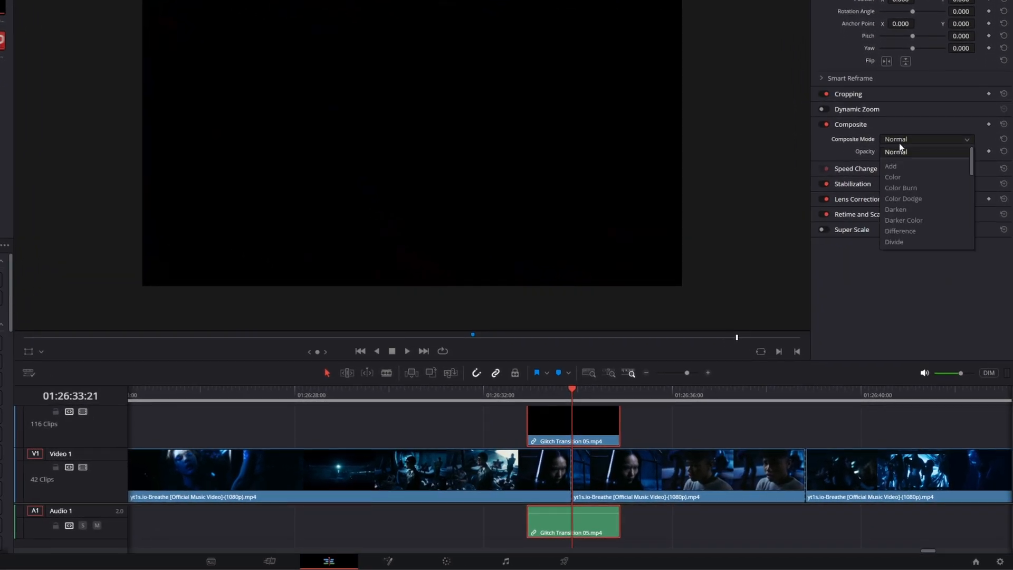
click(915, 228)
click(529, 394)
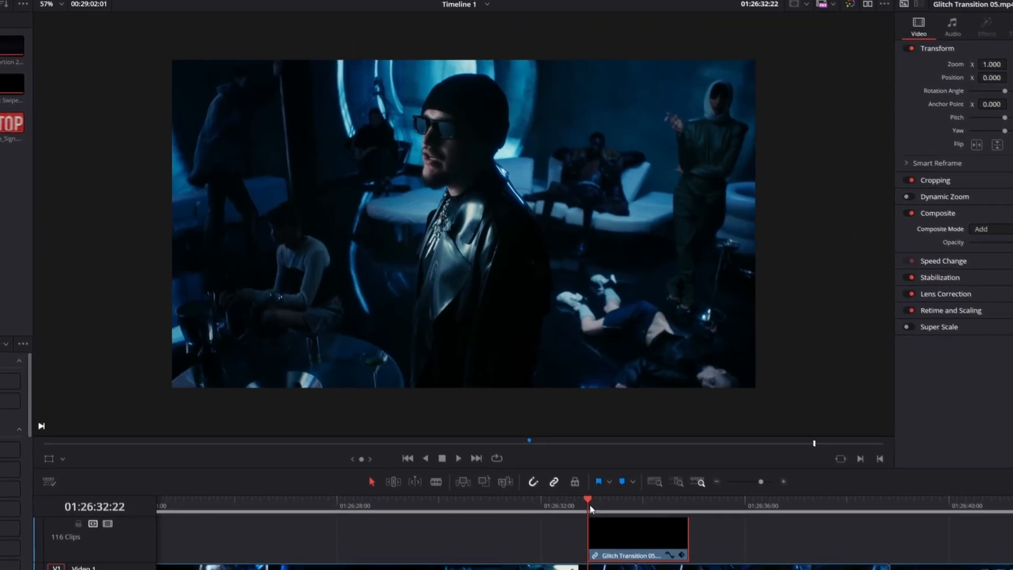
key(space)
key(space)
Step back frame by frame through the glitch and shift the Glitch Transition 05 clip slightly later over the cut
key(Left)
key(Left)
key(Left)
key(Left)
key(Left)
key(Left)
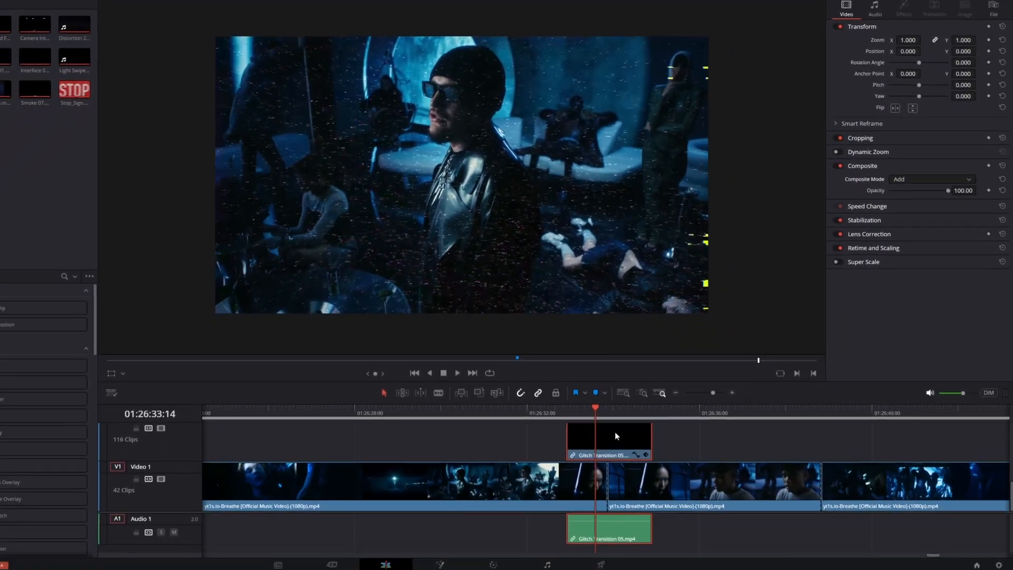
drag(604, 441, 600, 412)
Play the repositioned Glitch Transition 05 across the cut to check its timing
click(603, 409)
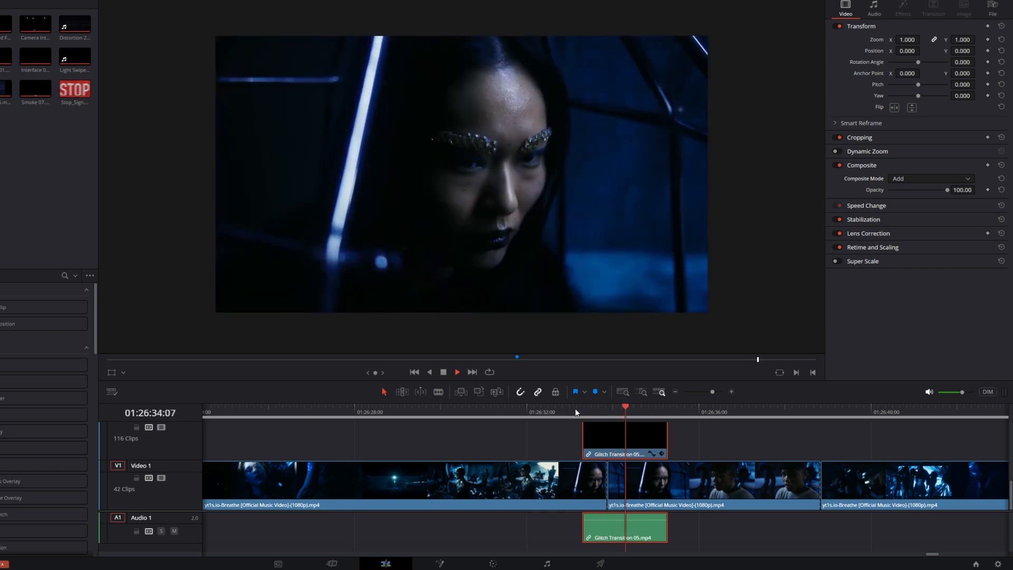
click(575, 410)
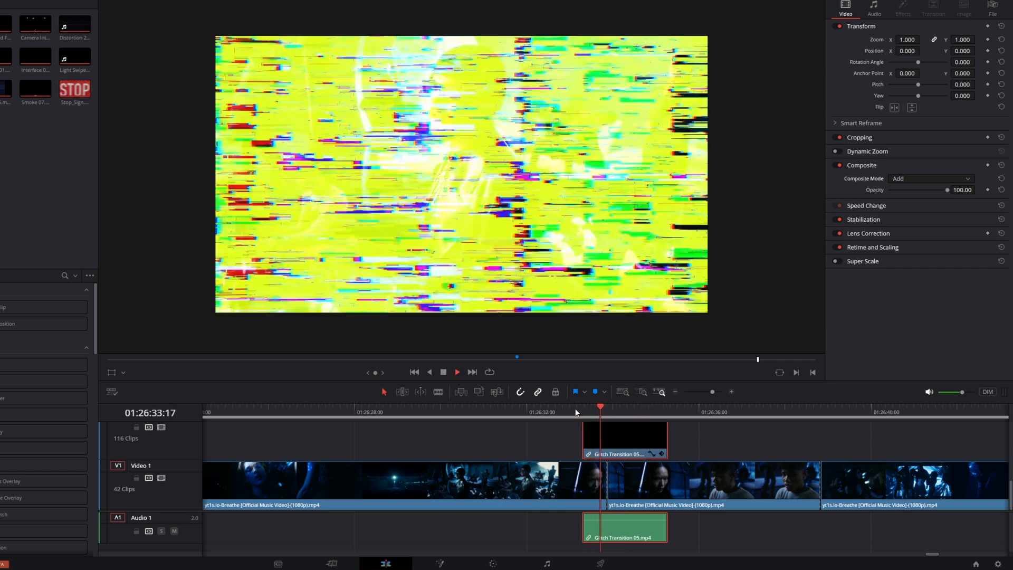
key(space)
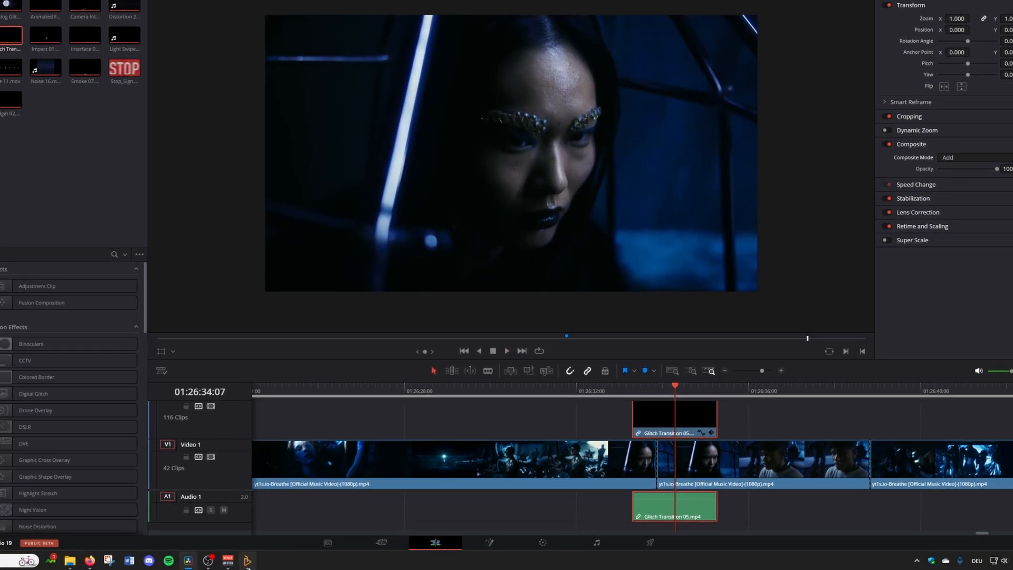
Switch to AEJuice Pack Manager, open the VHS pack and examine its distortions, tape functions and text titles
click(247, 560)
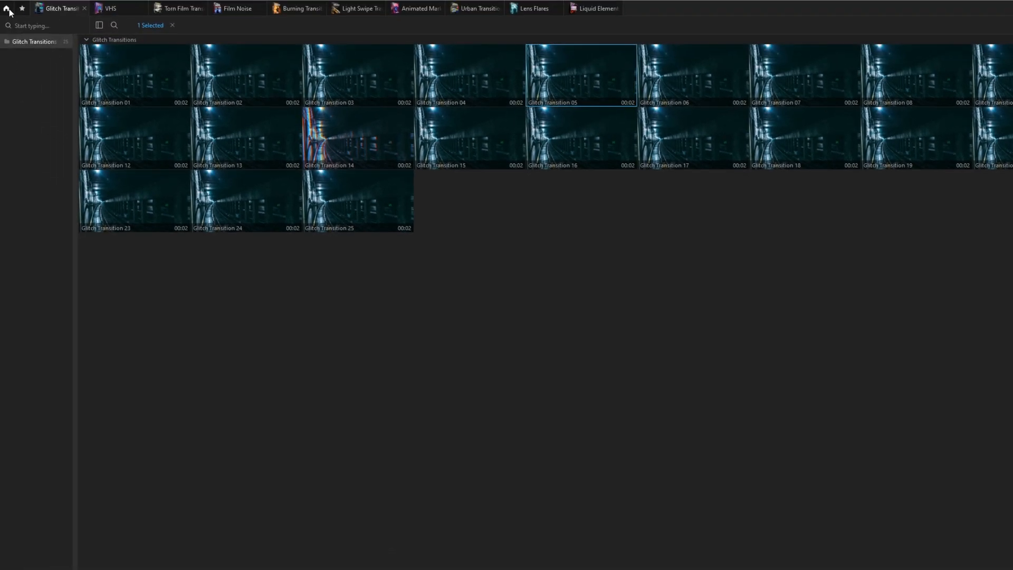
click(7, 9)
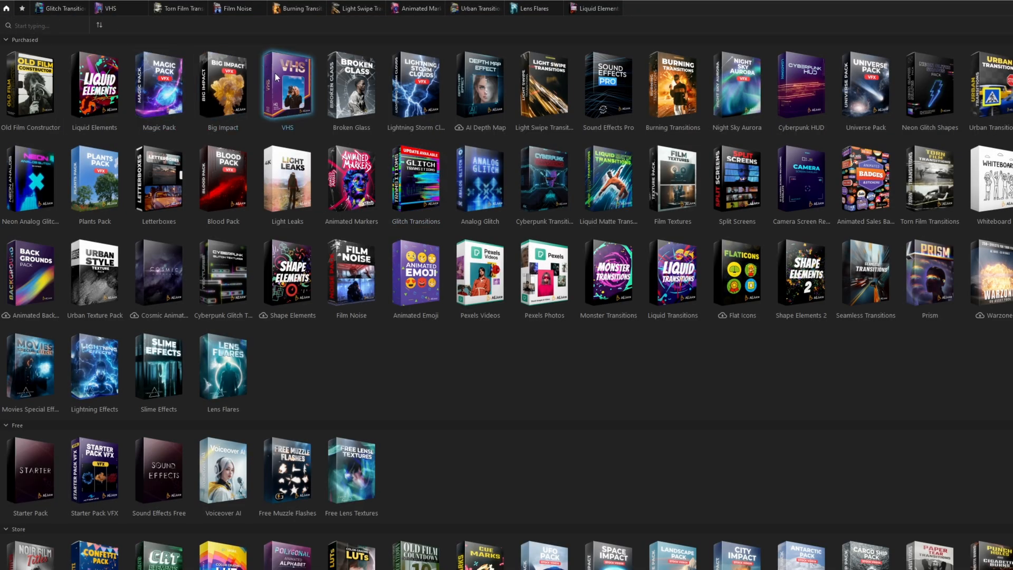
click(293, 76)
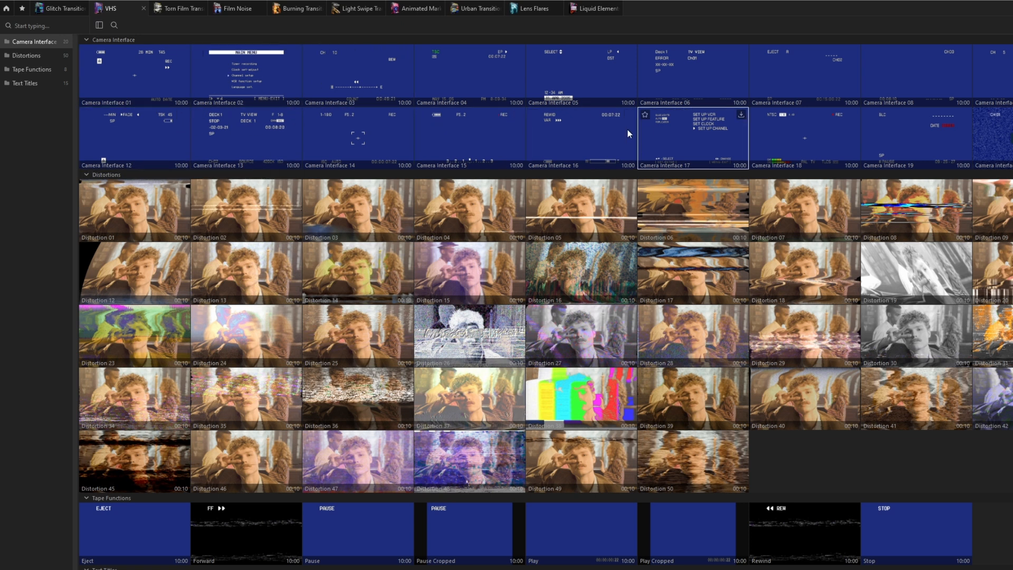
scroll(570, 213, down, 2)
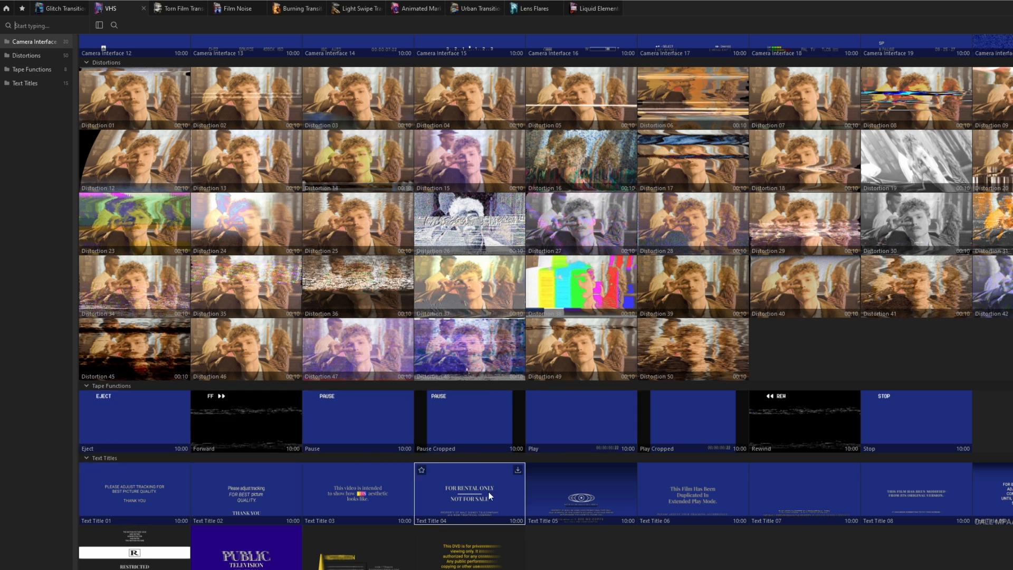
click(293, 395)
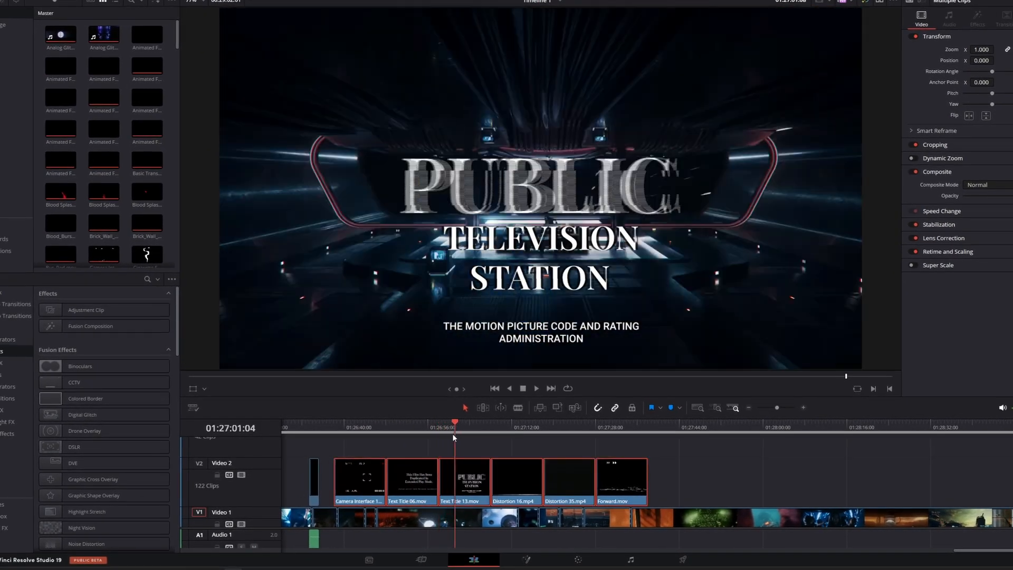
In DaVinci Resolve, deselect the VHS clips on Video 2 and scrub from Text Title 06 to Distortion 16
mouse_move(452, 434)
mouse_down()
mouse_move(355, 434)
mouse_move(459, 434)
mouse_up()
click(668, 472)
drag(390, 433, 507, 427)
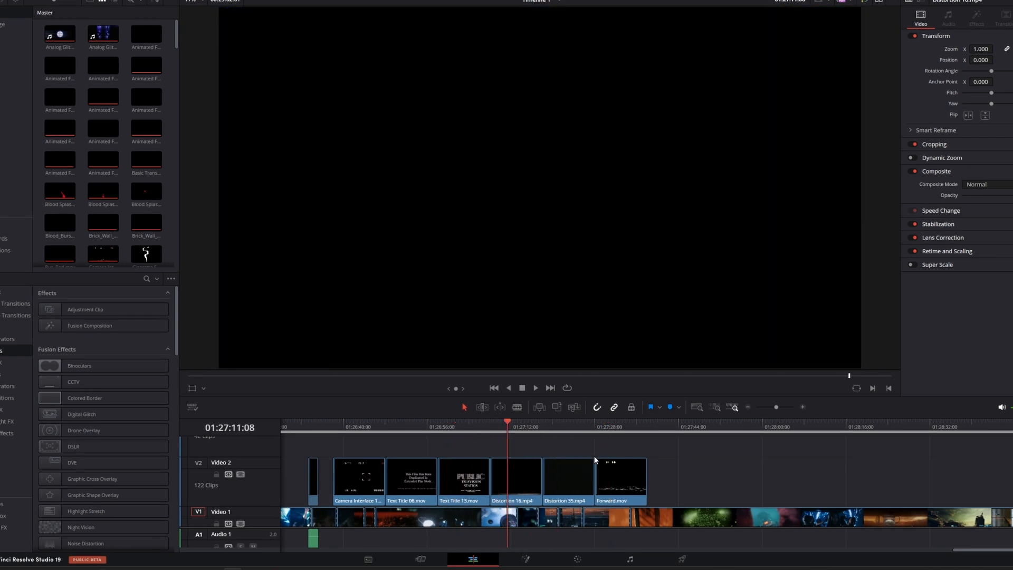
Set the composite mode of the Distortion 16, Distortion 35 and Forward clips to Add and play them over the footage
drag(529, 488, 678, 478)
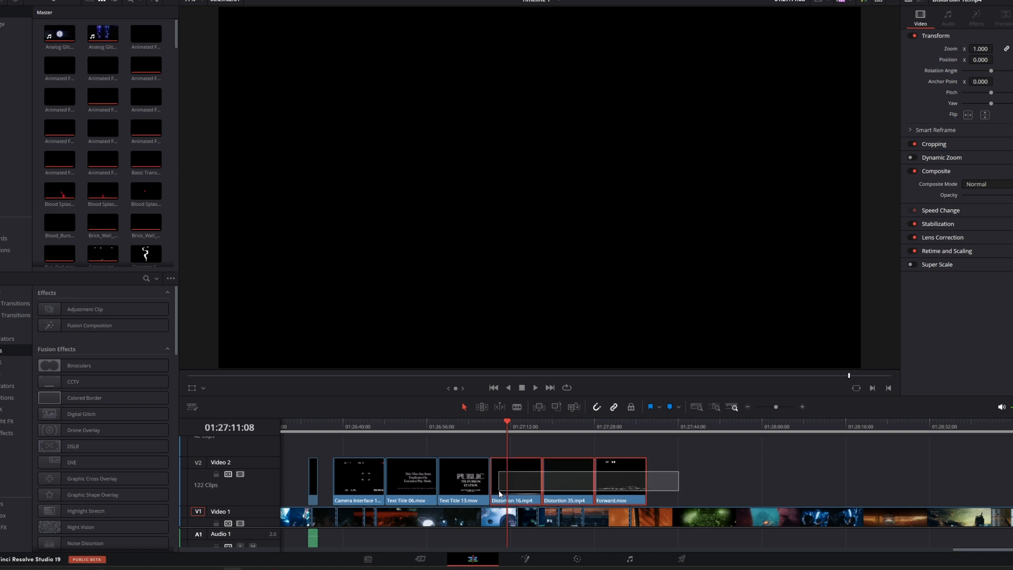
drag(499, 493, 496, 490)
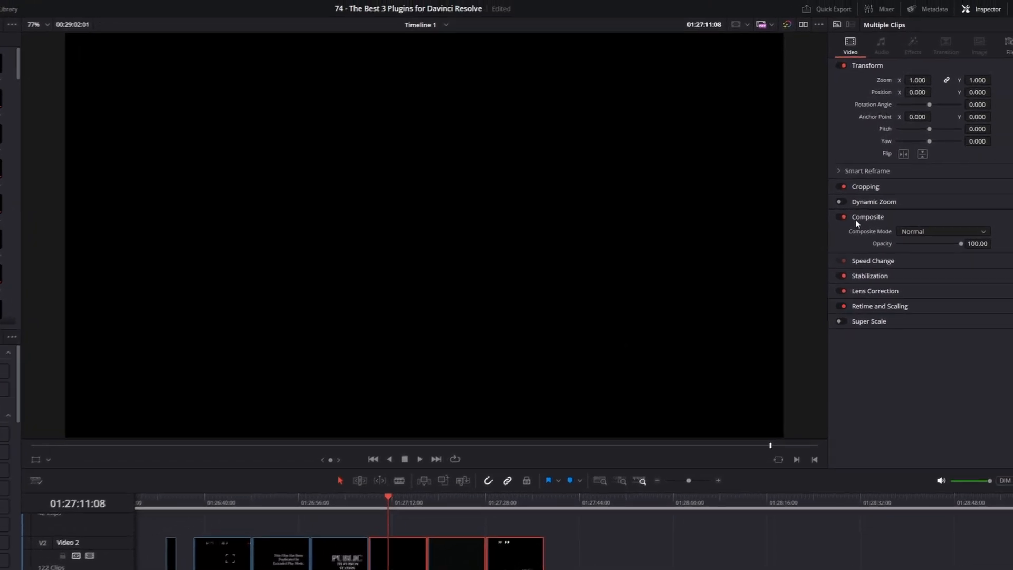
click(888, 249)
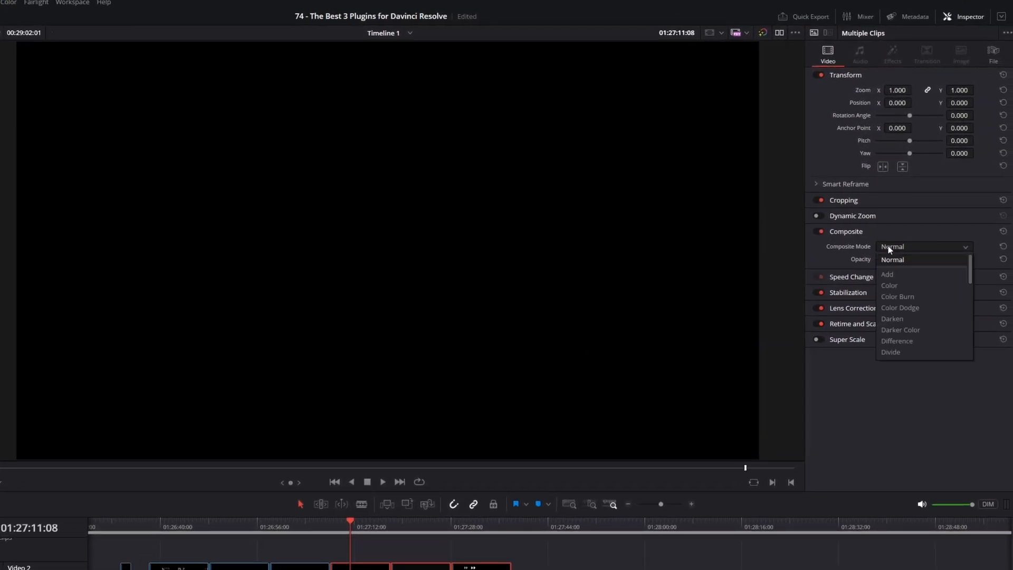
click(888, 273)
key(space)
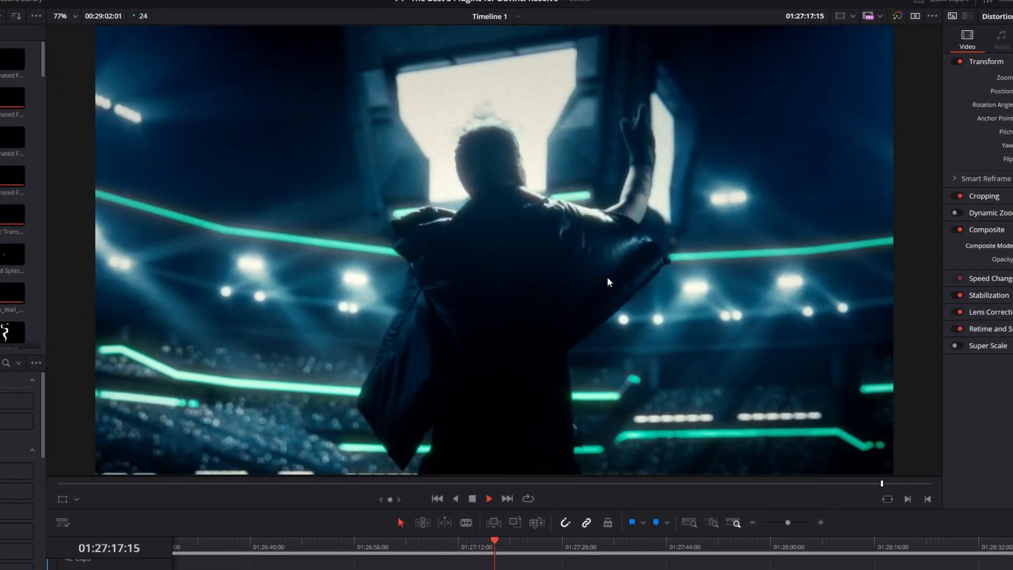
drag(265, 547, 578, 533)
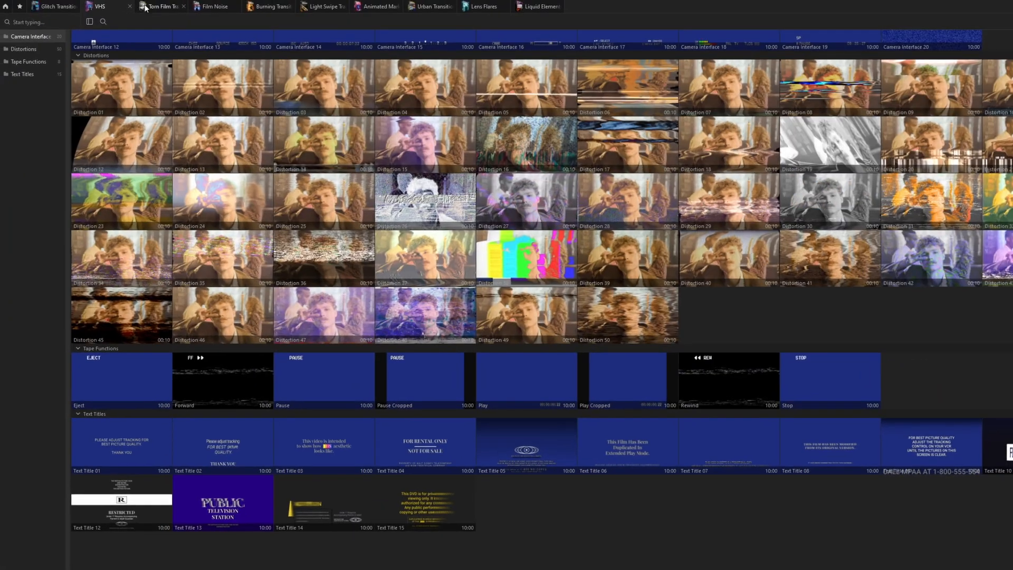
Open the Torn Film Transitions pack in AEJuice Pack Manager and place its Overlay 05 and Luma Matte 05 on Video 2 in DaVinci Resolve
click(144, 61)
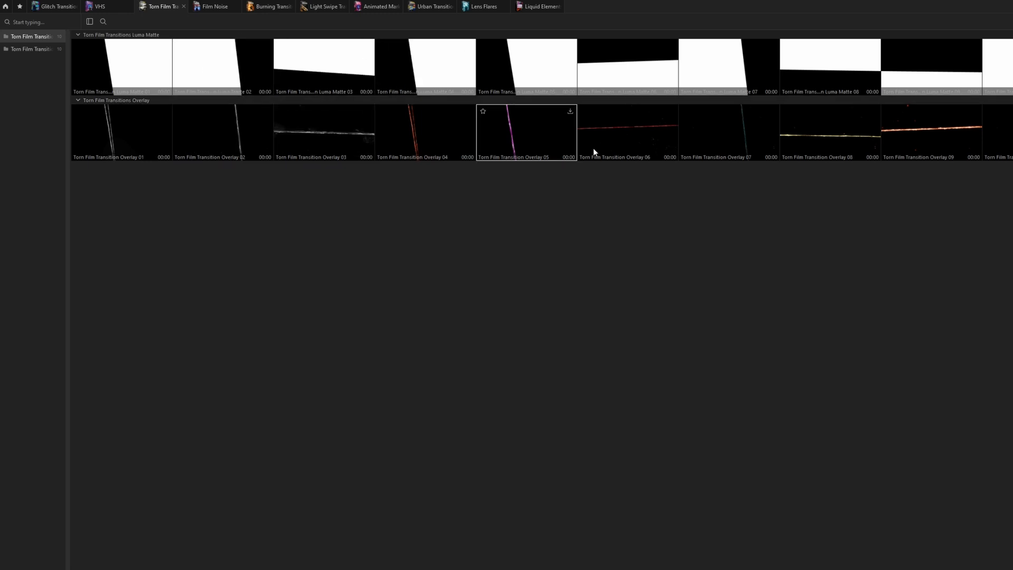
click(570, 47)
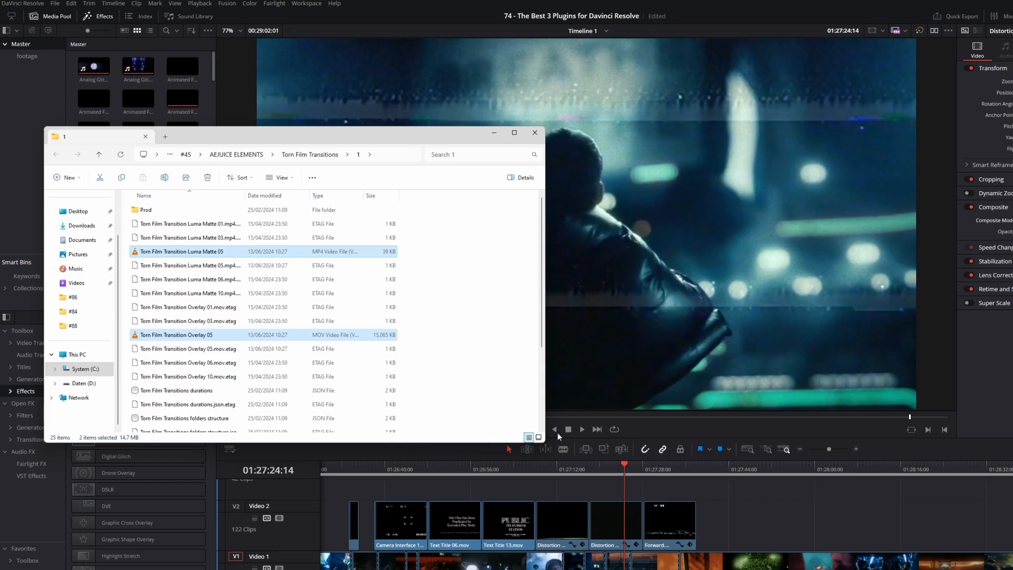
drag(430, 350, 432, 352)
drag(360, 328, 596, 489)
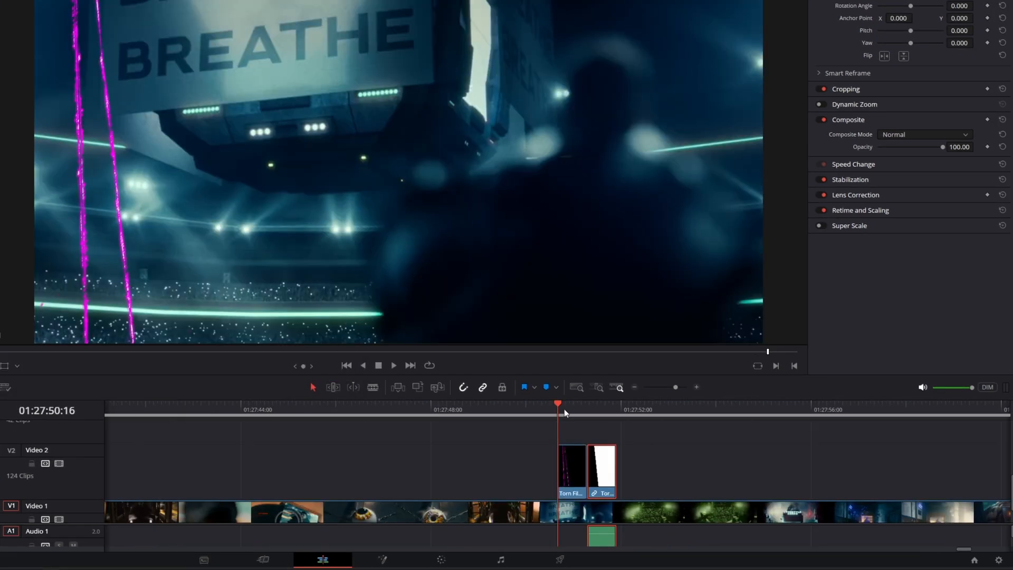
Split the Breathe clip on Video 1 at 01:27:49:06, where the shot of the man facing the BREATHE screen begins
drag(564, 409, 464, 417)
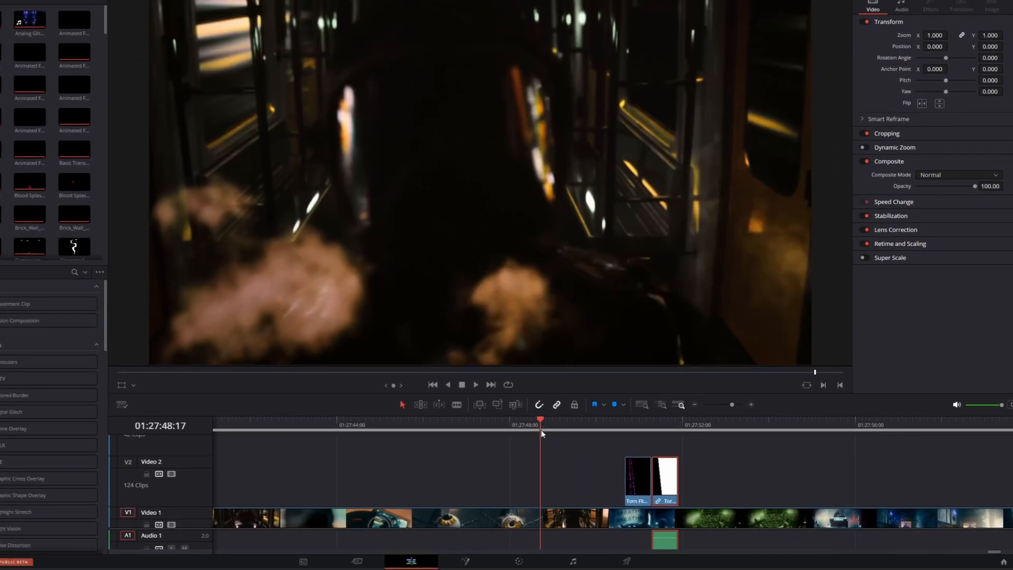
drag(542, 431, 598, 438)
click(633, 509)
scroll(631, 504, up, 2)
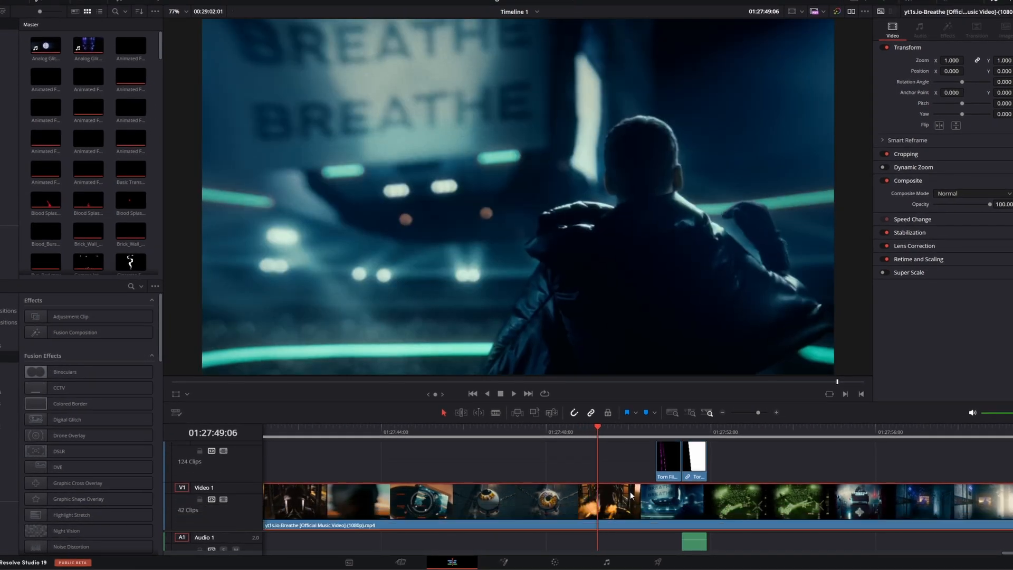
key(ctrl+b)
Align Luma Matte 05 on Video 2 to end at the cut, stack Overlay 05 above it on Video 3, and play the transition
click(698, 478)
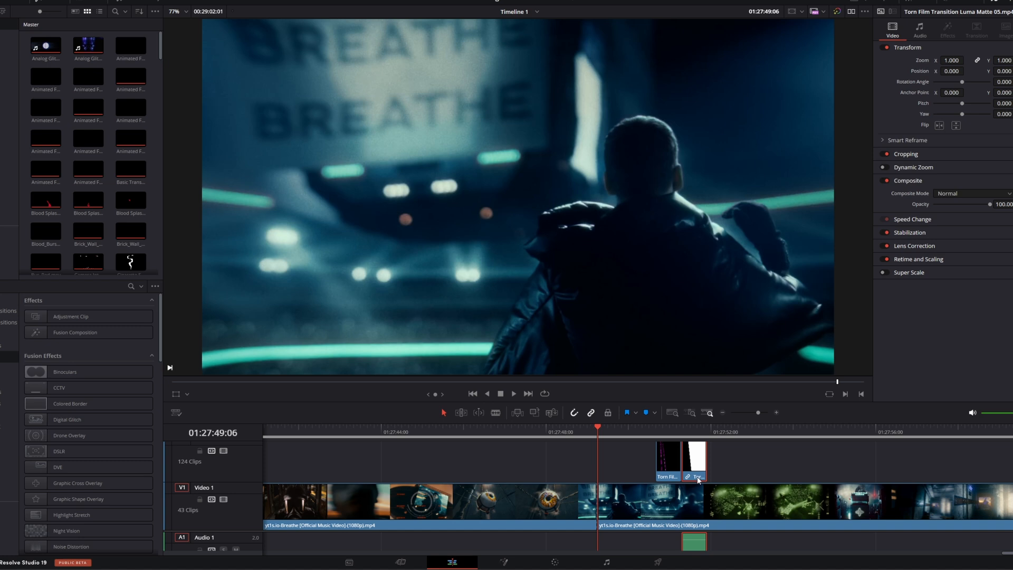
drag(699, 479, 587, 476)
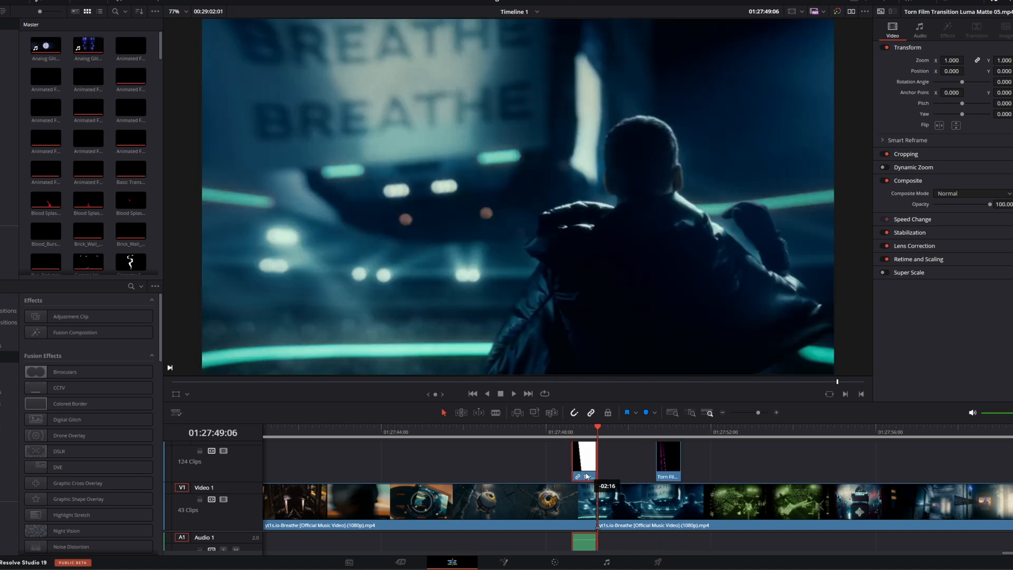
drag(665, 473, 642, 444)
drag(584, 409, 510, 434)
click(472, 394)
key(space)
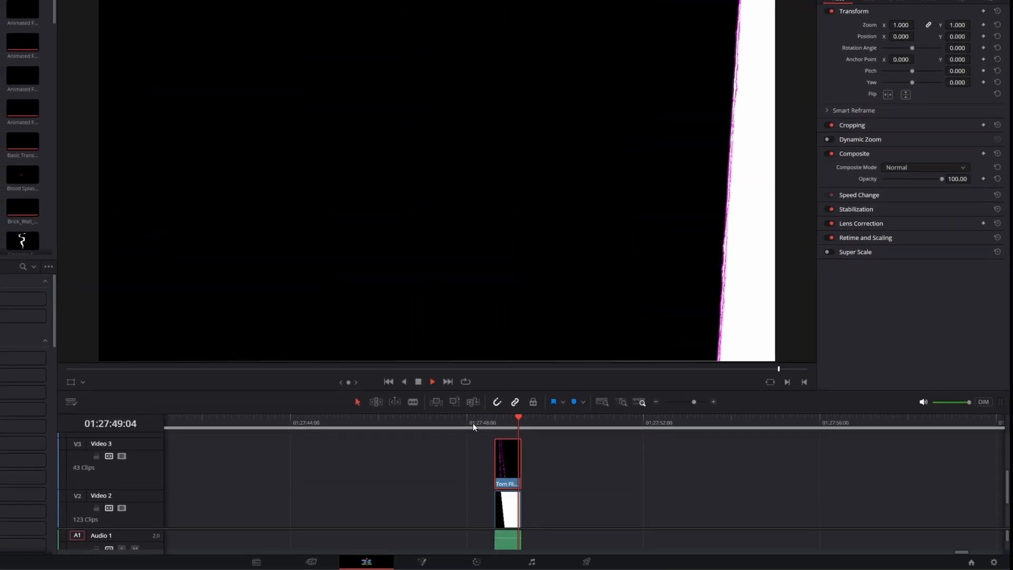
key(space)
Set the playhead to the start of the torn film clips at 01:27:48:15 and disable the Video 3 track
click(517, 470)
scroll(517, 470, down, 3)
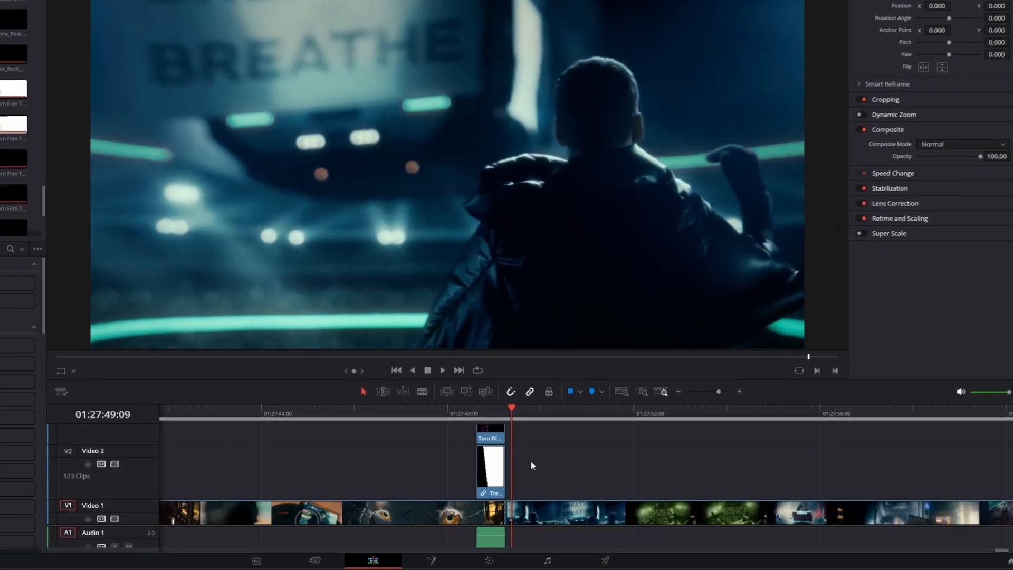
scroll(517, 467, up, 2)
scroll(515, 468, down, 2)
click(516, 382)
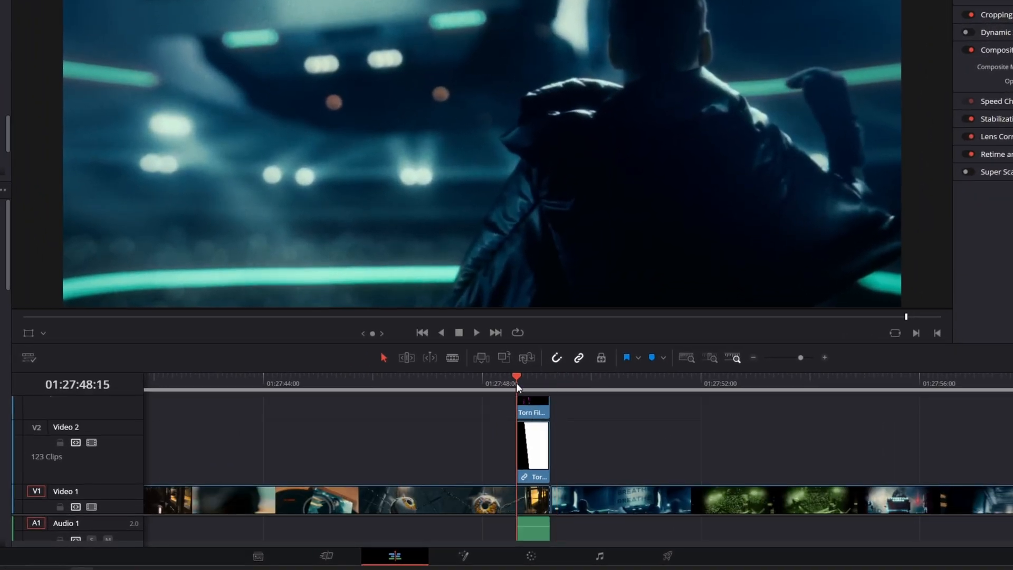
scroll(540, 431, up, 2)
click(471, 425)
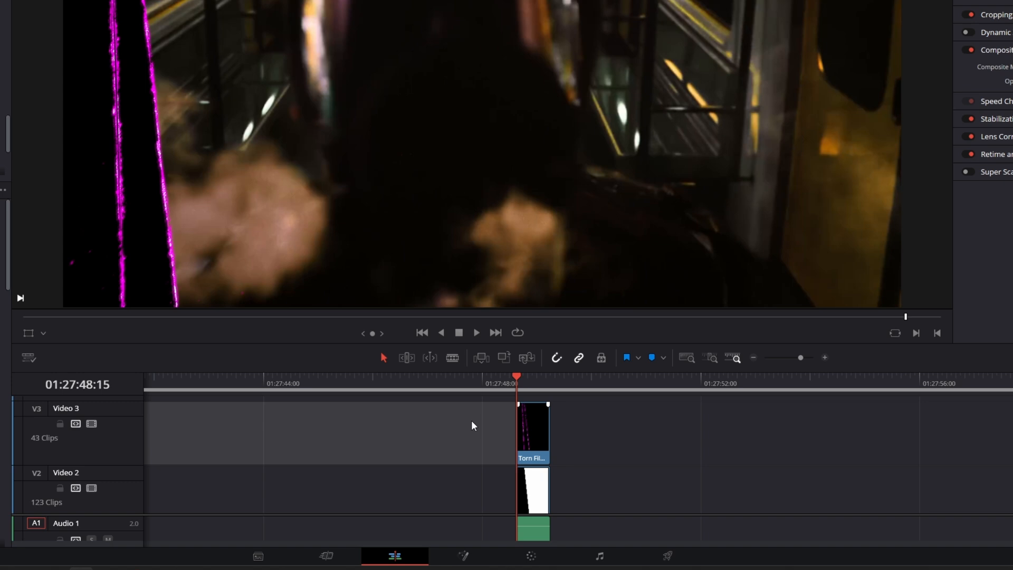
click(92, 424)
On the Color page, connect an alpha output to Luma Matte 05's node and key the matte with the Qualifier, sampling its black area
scroll(538, 446, down, 1)
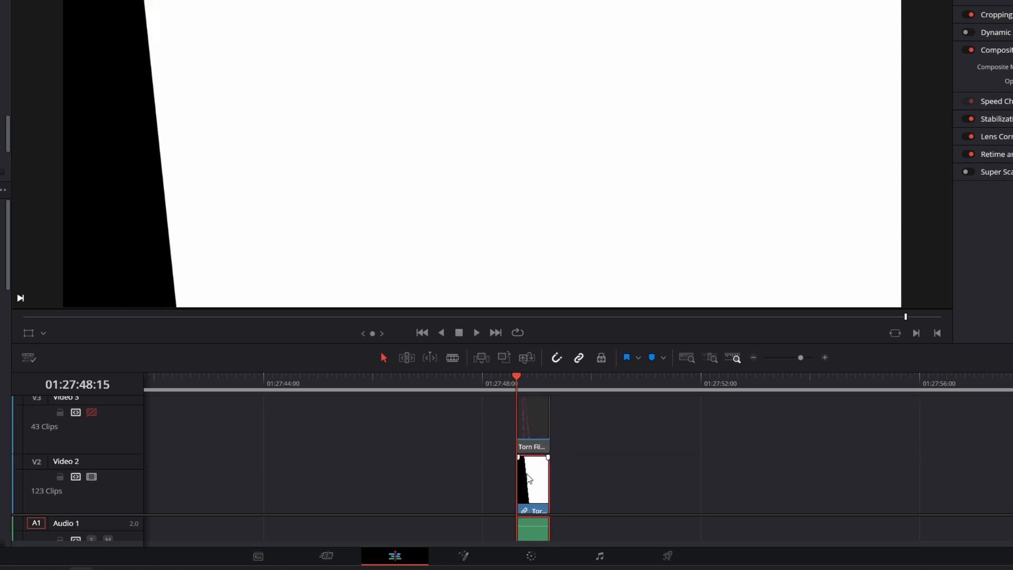
click(531, 555)
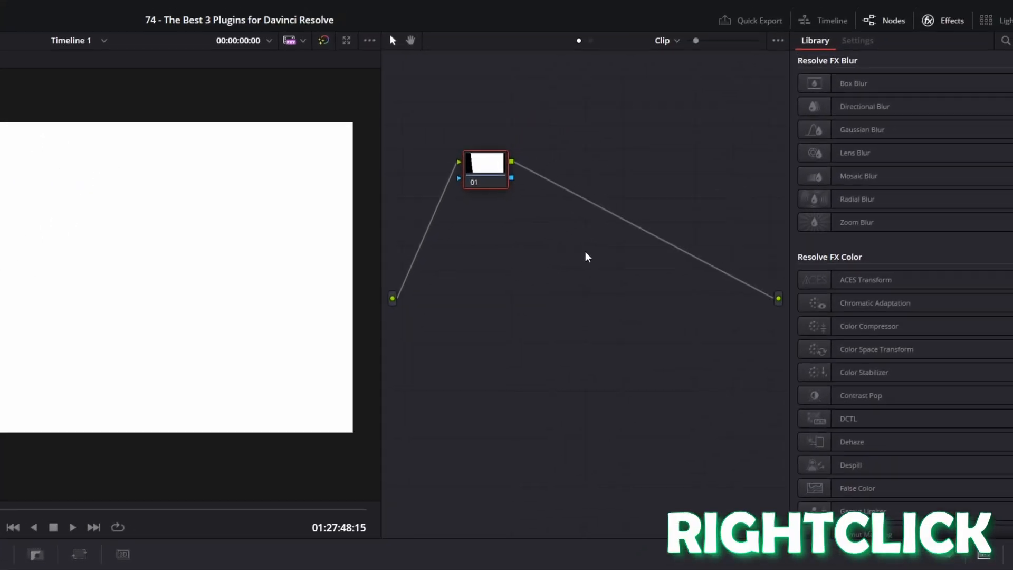
right_click(587, 257)
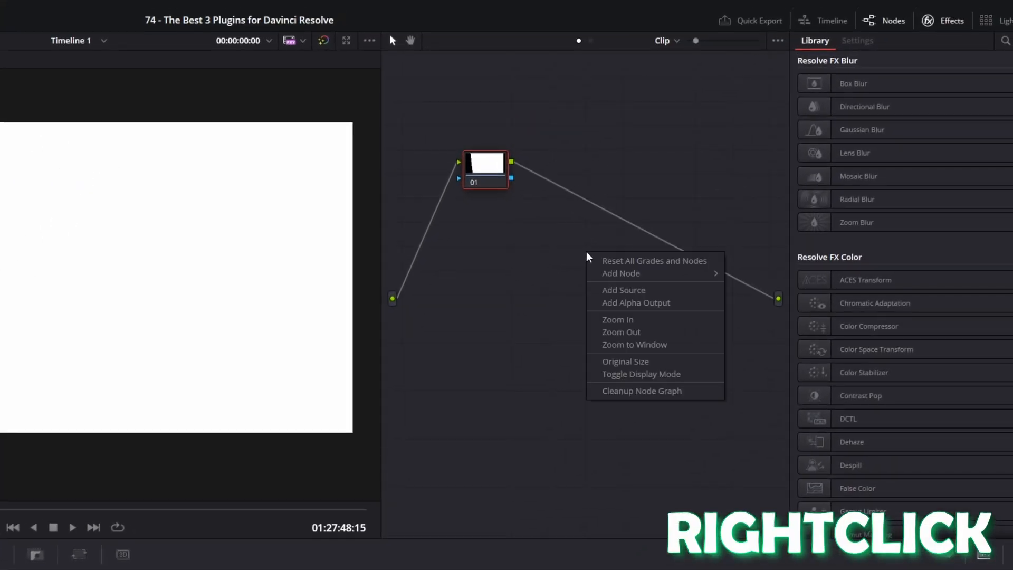
click(610, 303)
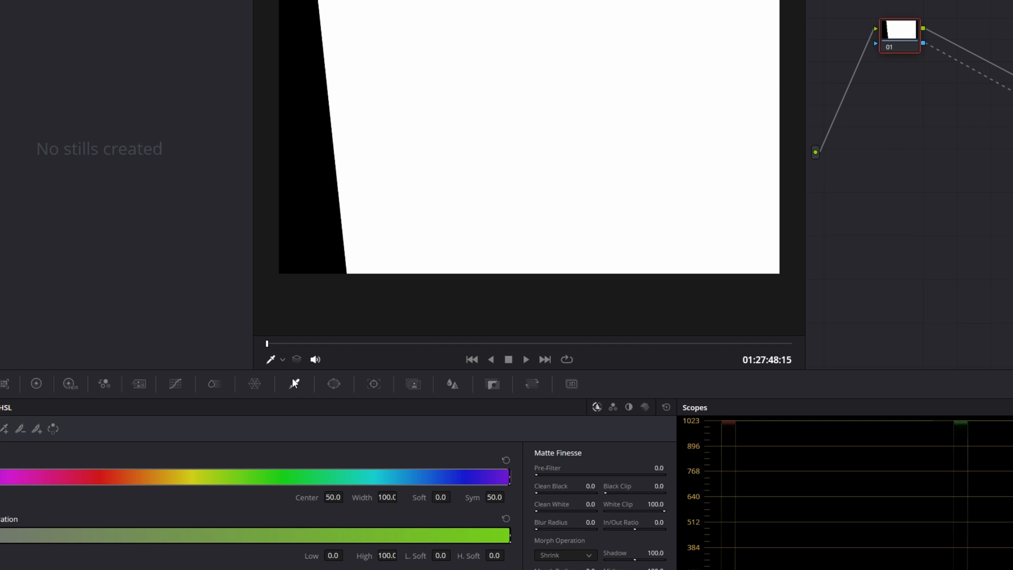
click(283, 360)
click(290, 391)
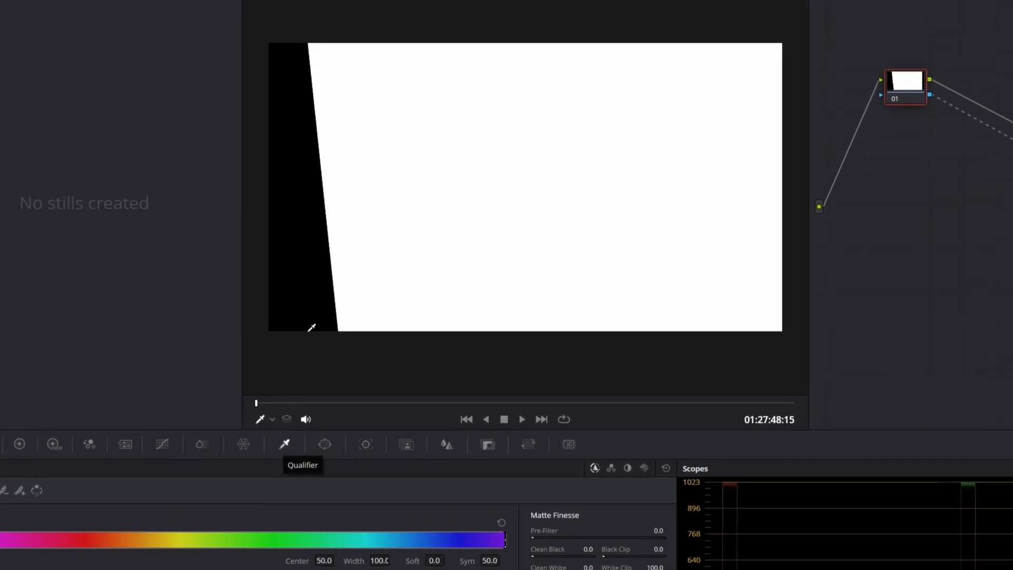
key(shift+h)
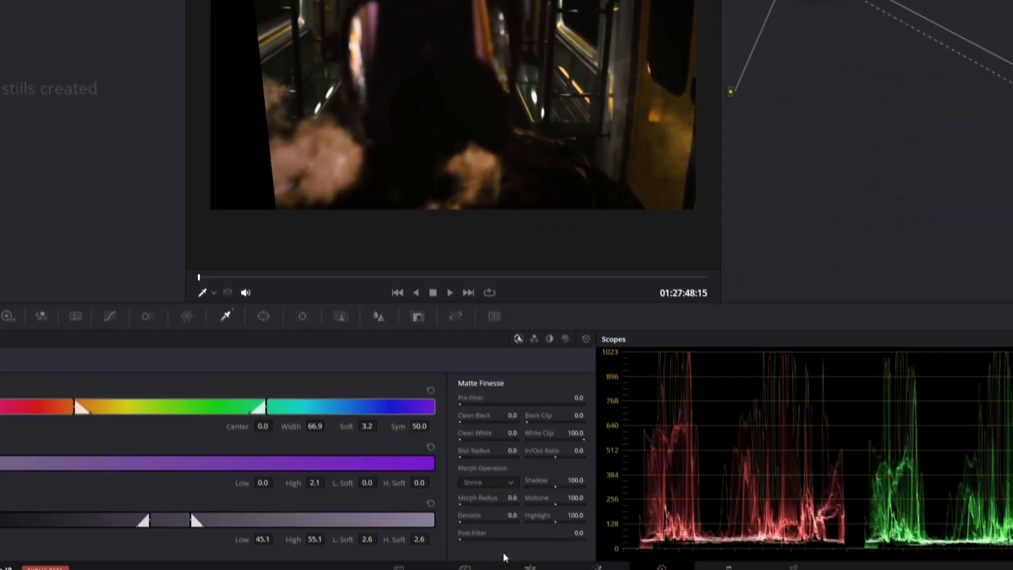
Return to the Edit page and split the Breathe clip on Video 1 at 01:27:48:15, where the luma matte starts
click(526, 562)
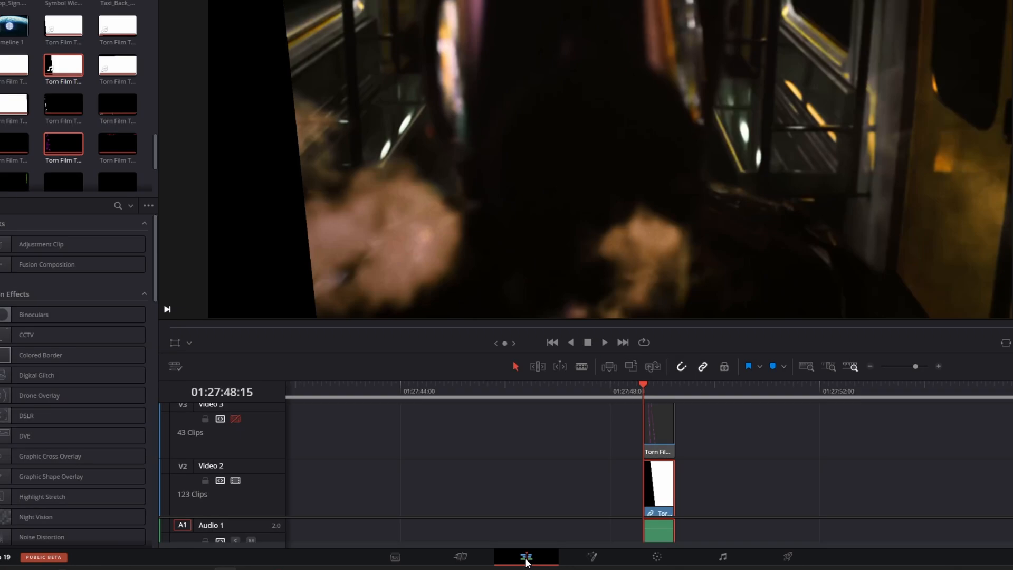
scroll(605, 468, down, 2)
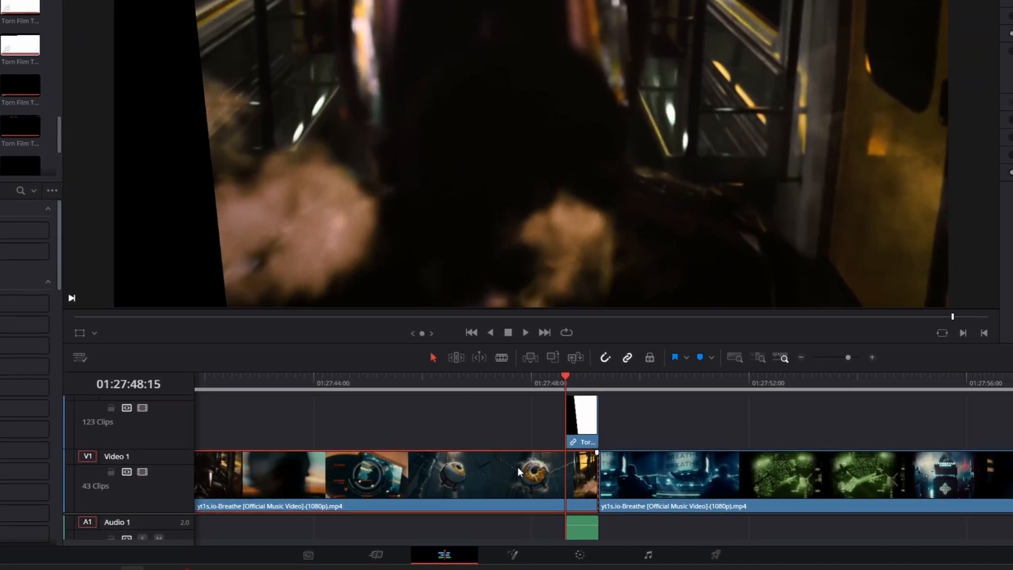
key(ctrl+b)
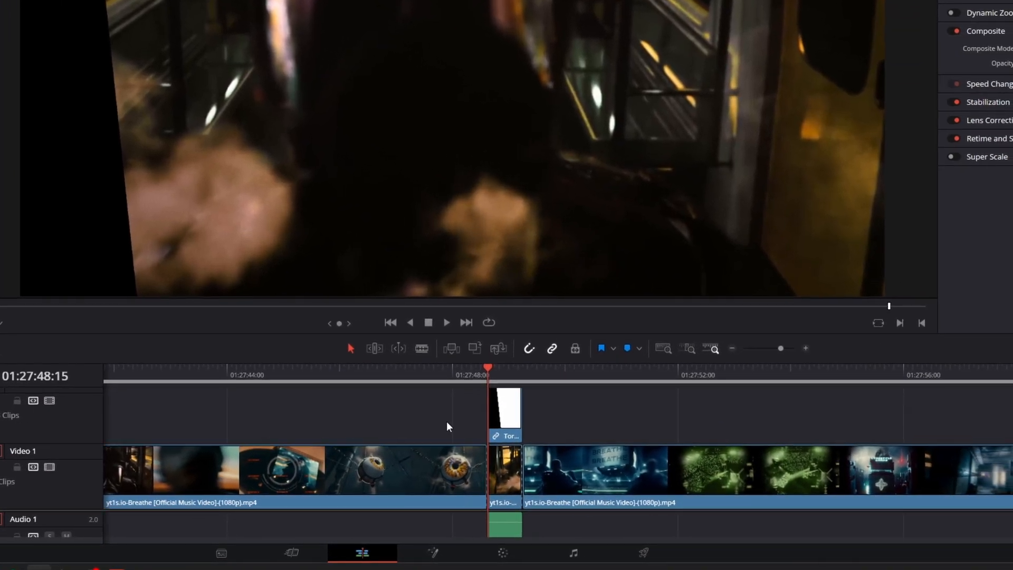
Combine Luma Matte 05 and the short Breathe segment beneath it into a new compound clip
click(506, 415)
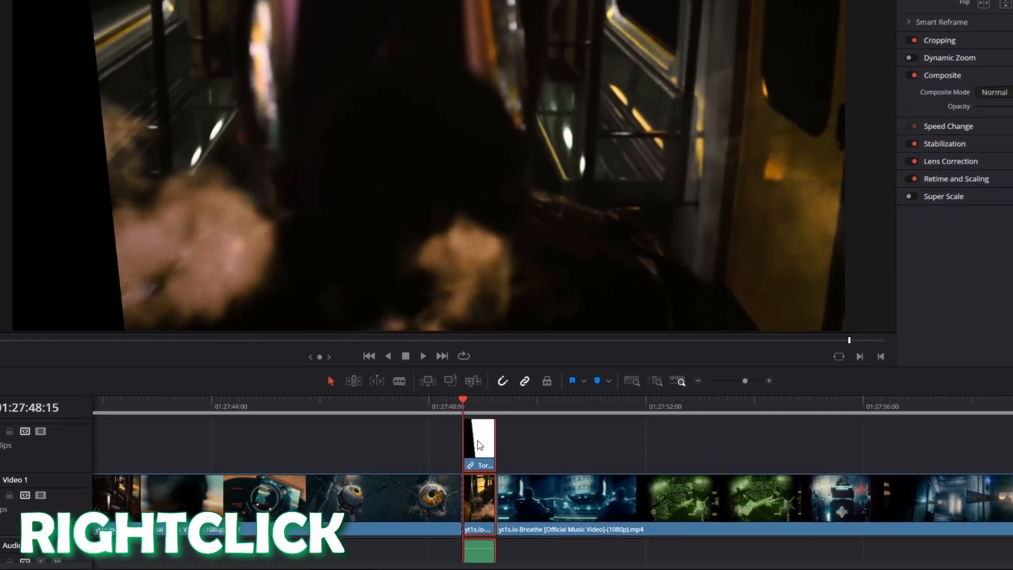
right_click(506, 416)
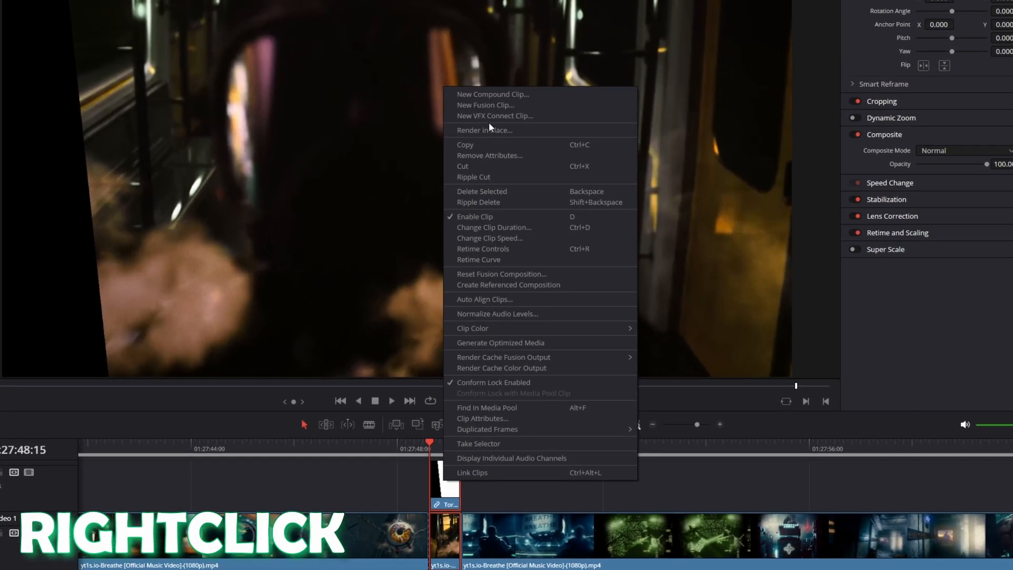
click(490, 93)
click(457, 286)
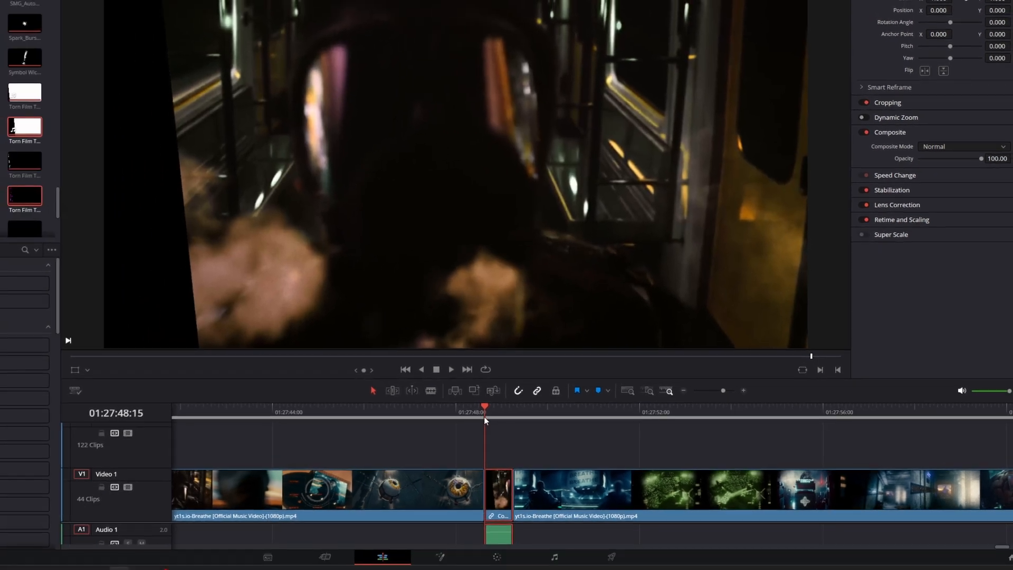
On the Color page, connect an alpha output to the compound clip's node and key out its black area with an inverted Qualifier selection
drag(428, 453, 443, 454)
drag(497, 418, 486, 417)
click(496, 557)
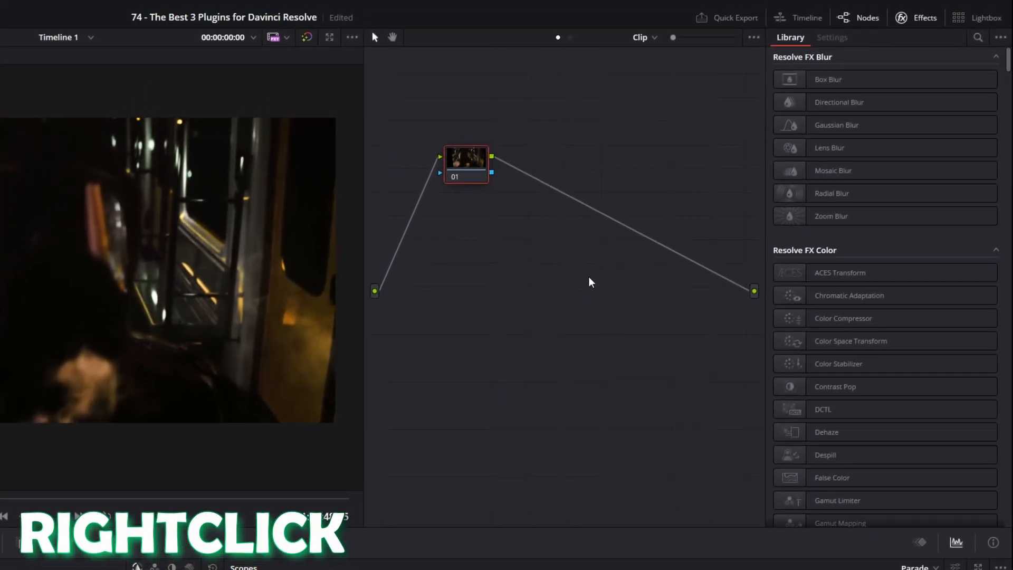
right_click(590, 282)
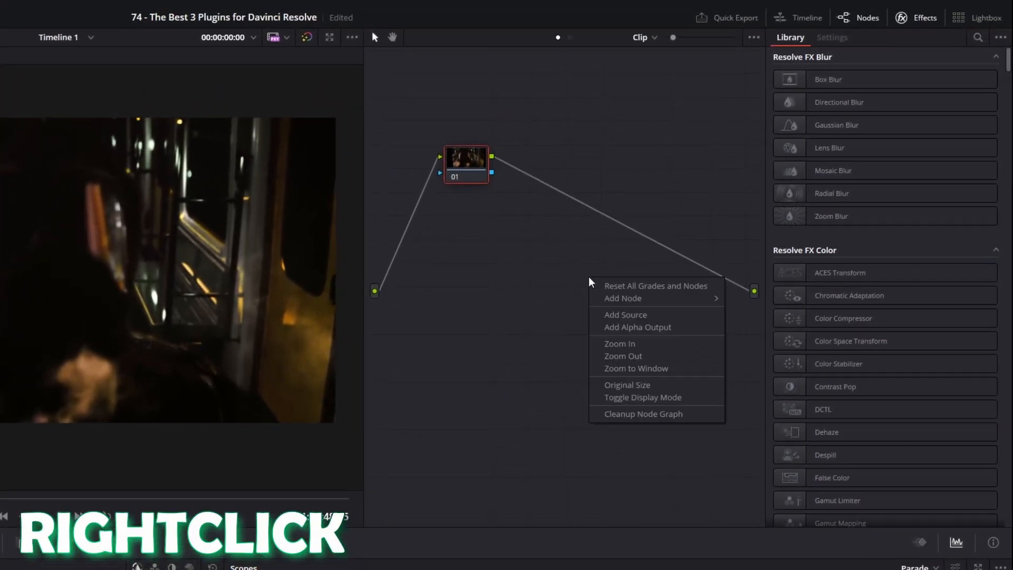
click(619, 328)
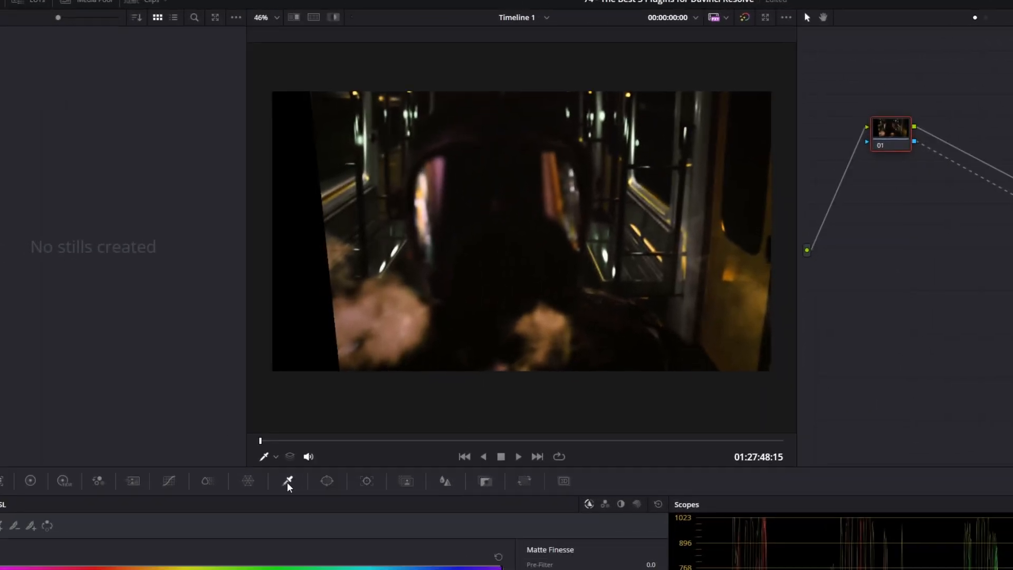
click(306, 342)
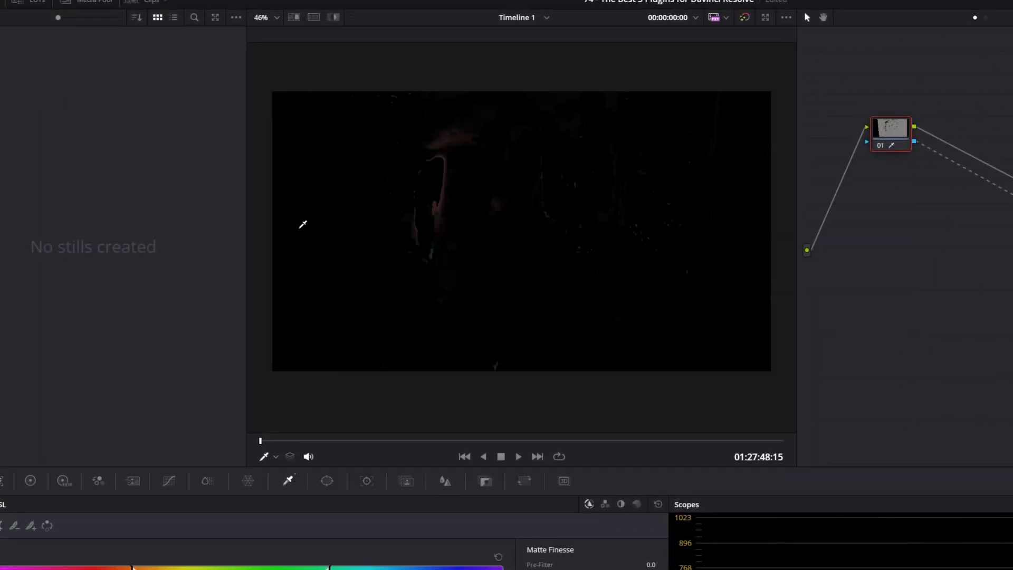
key(shift+h)
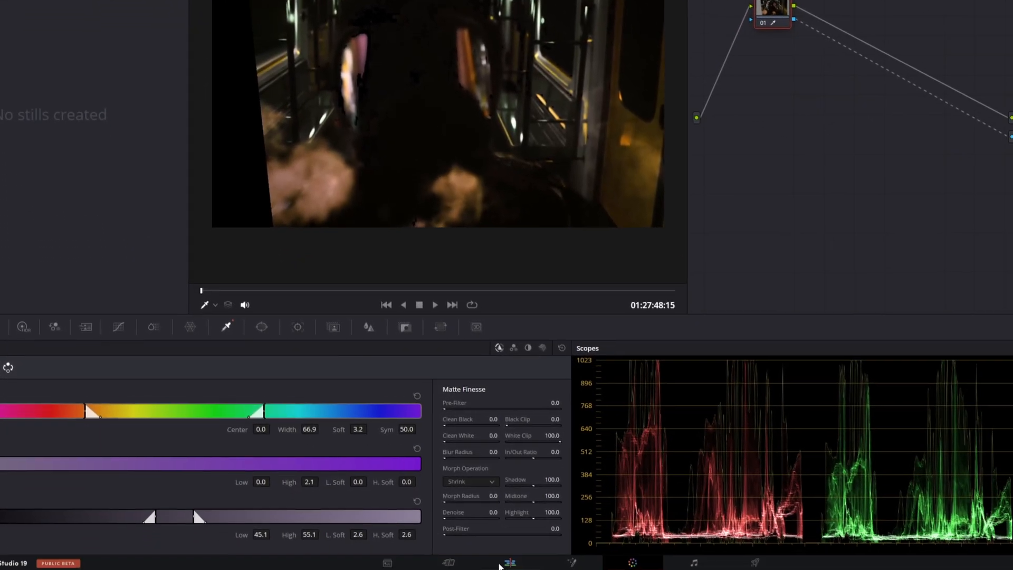
Return to the Edit page, move the compound clip up to Video 2 and extend the following Breathe clip underneath it
click(498, 566)
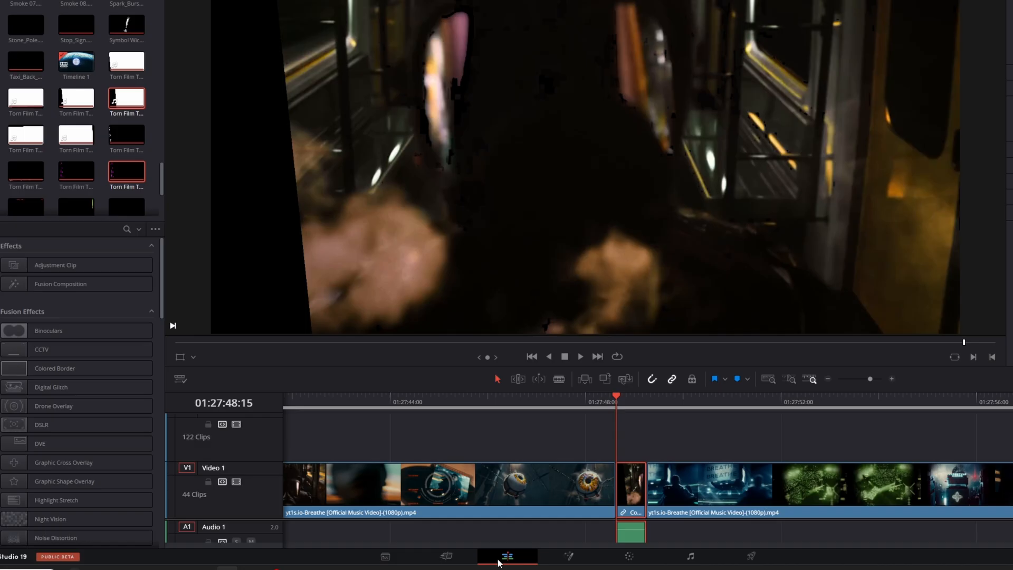
drag(628, 486, 650, 470)
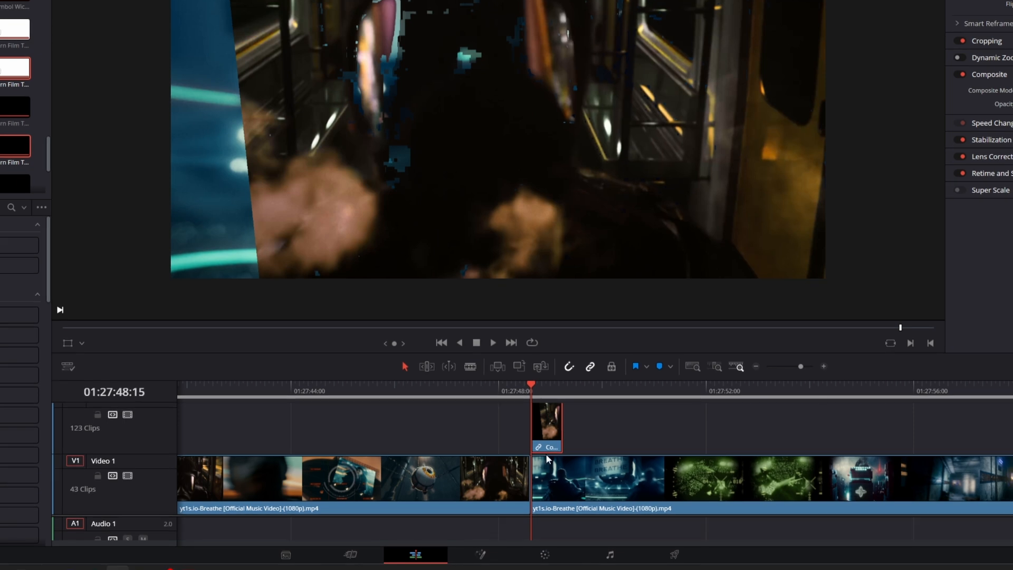
On the Color page, refine the compound clip's key with Clean White 97.6, White Clip 51.8 and Blur Radius 63.5, and play it in the Edit page
click(533, 554)
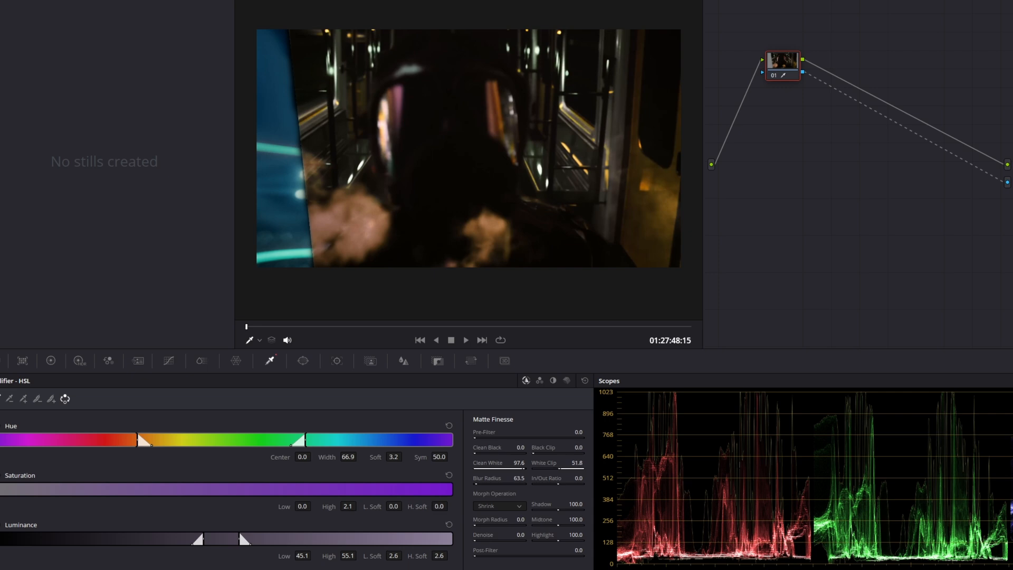
click(516, 554)
click(590, 413)
key(space)
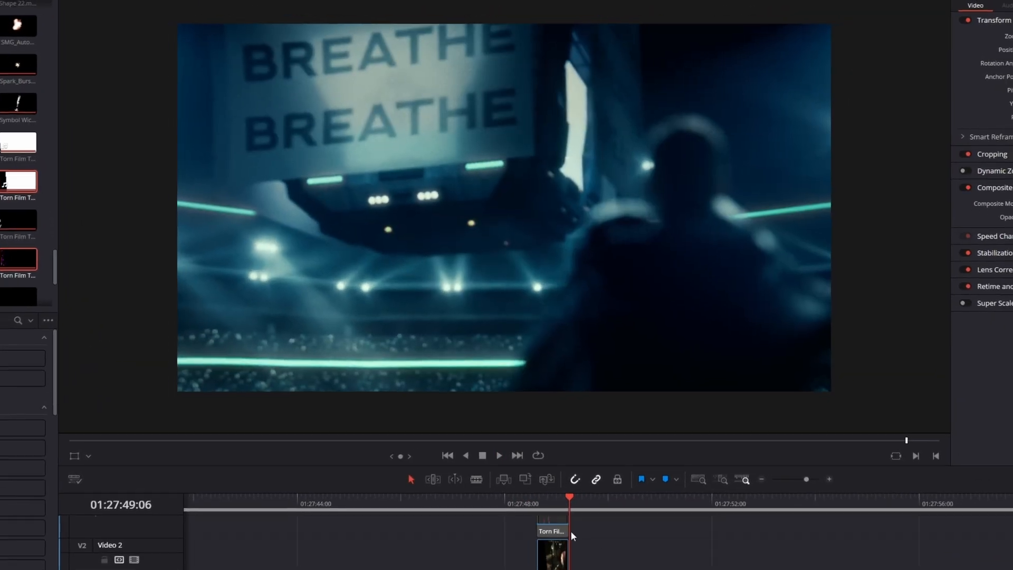
key(Up)
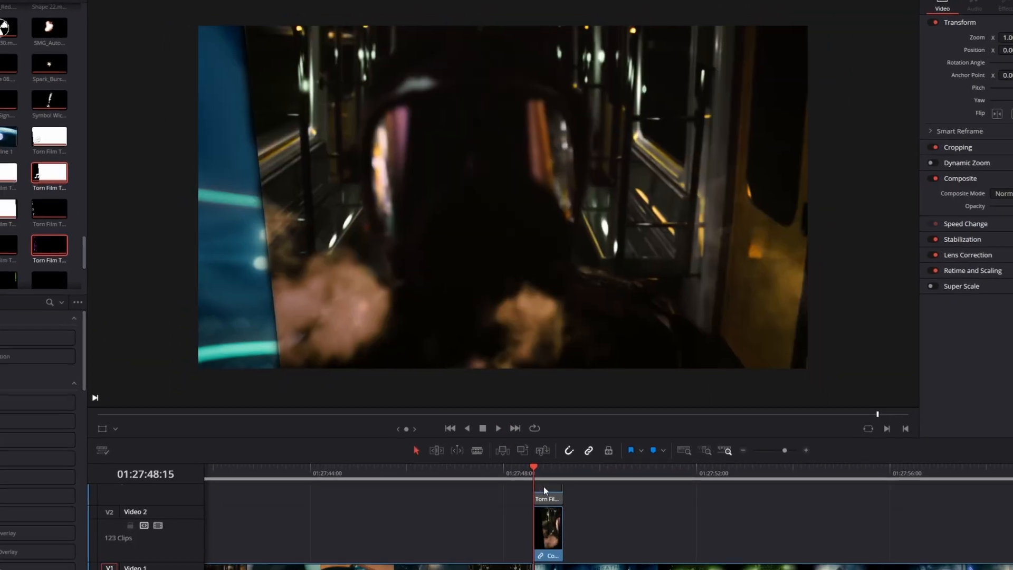
Turn the Video 3 track with the torn film overlay back on and play through the transition from just before 01:27:48:15
scroll(545, 491, up, 3)
click(546, 491)
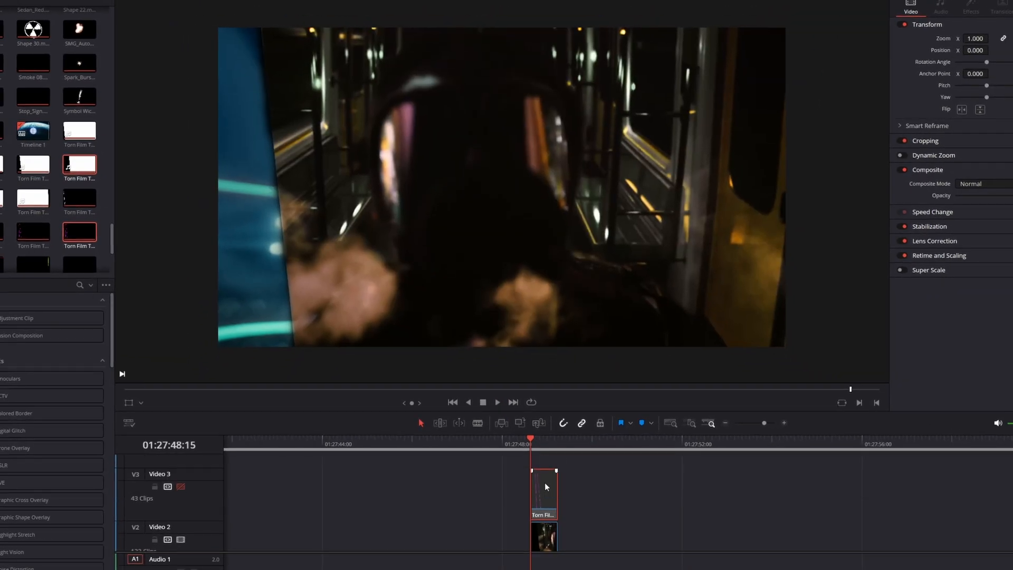
click(181, 485)
click(515, 444)
key(space)
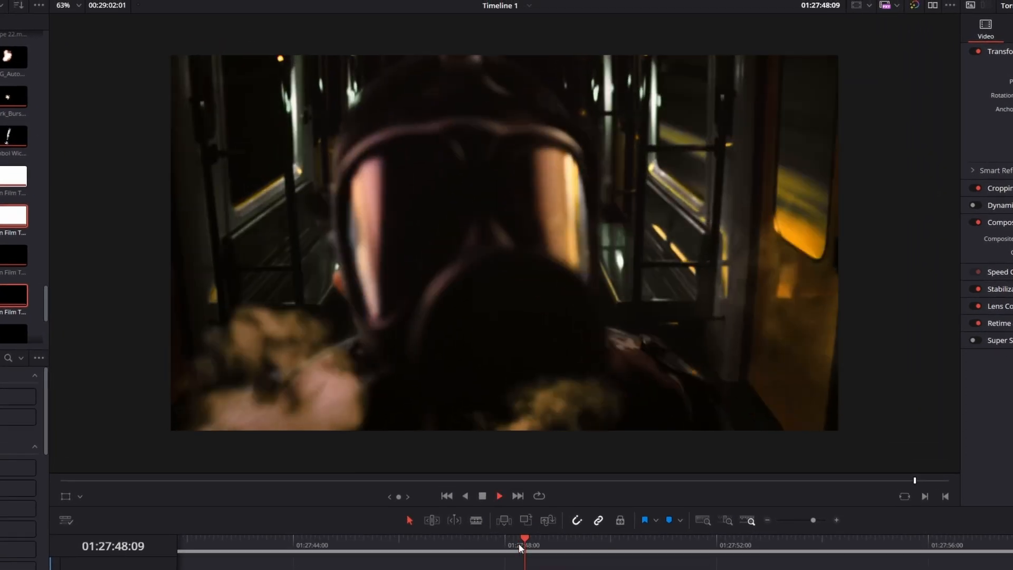
key(space)
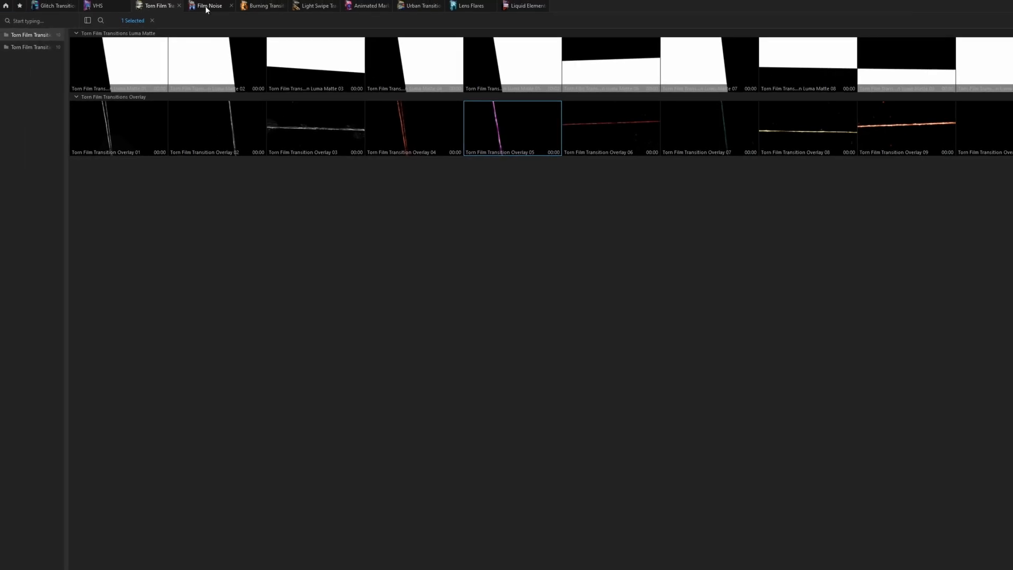
Switch to AEJuice Pack Manager's Film Noise pack and place its Noise 13 clip on Video 2 in the DaVinci Resolve timeline
click(207, 6)
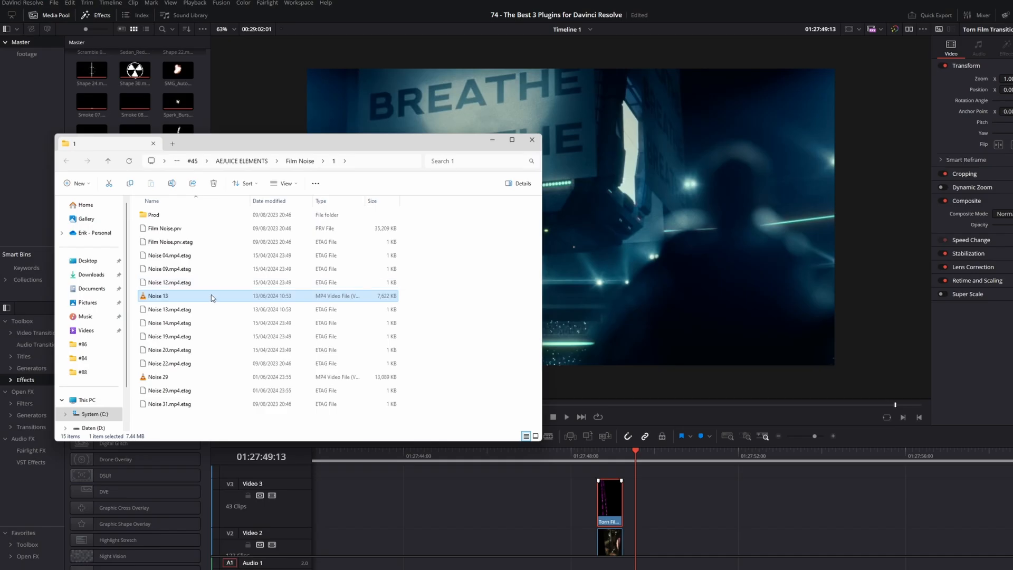
drag(216, 294, 662, 539)
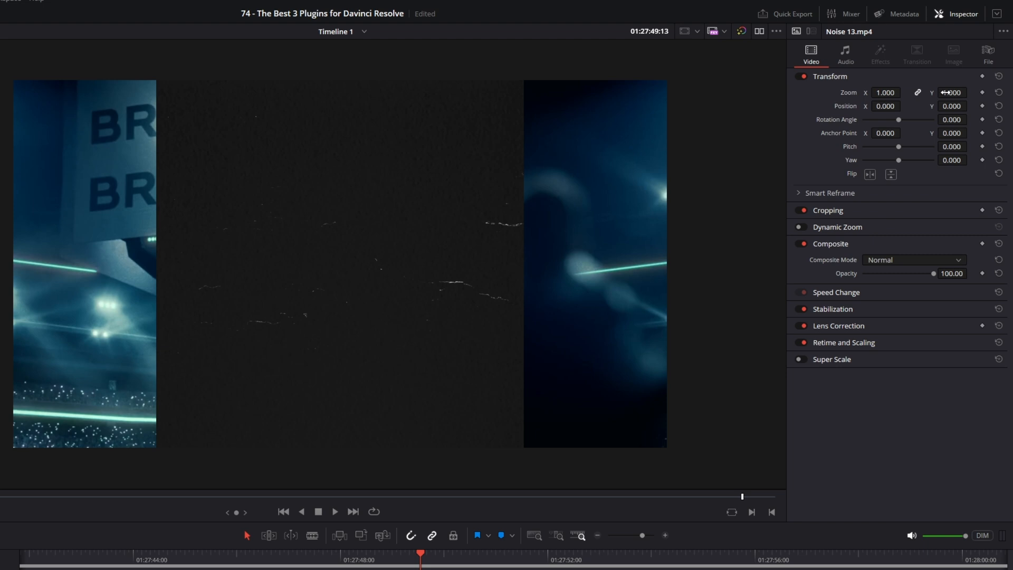
Zoom Noise 13 to 1.850, blend it over the footage with the Add composite mode and play it back
drag(950, 92, 945, 92)
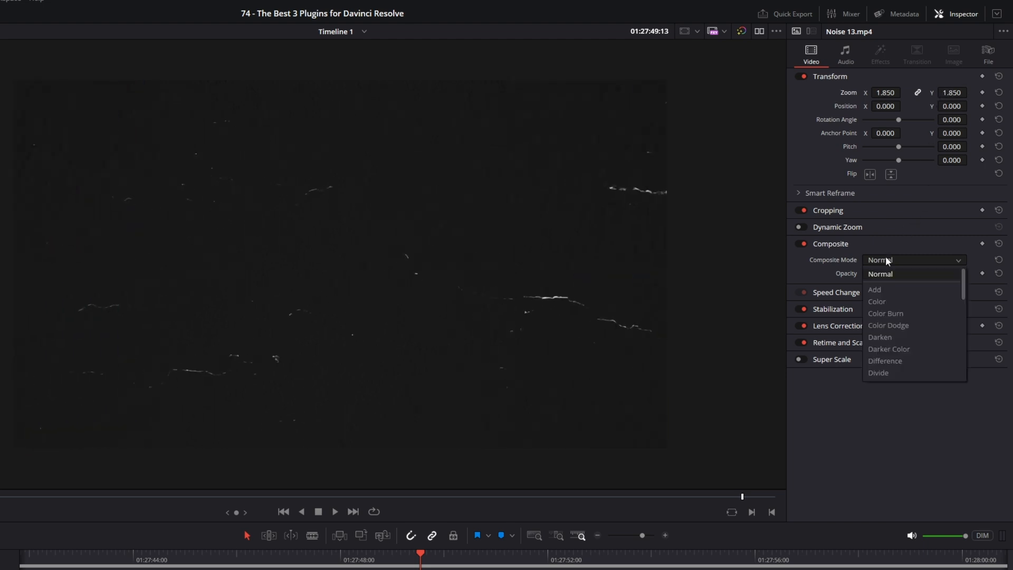
click(875, 289)
click(599, 553)
key(space)
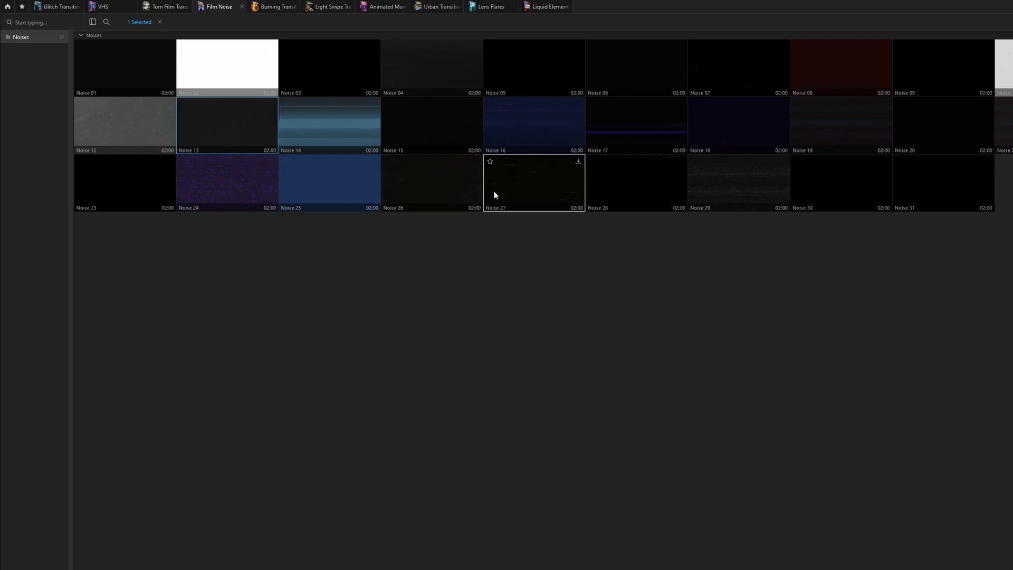
Examine the luma mattes and overlays in AEJuice Pack Manager's Burning Transitions pack
click(270, 8)
scroll(762, 132, down, 1)
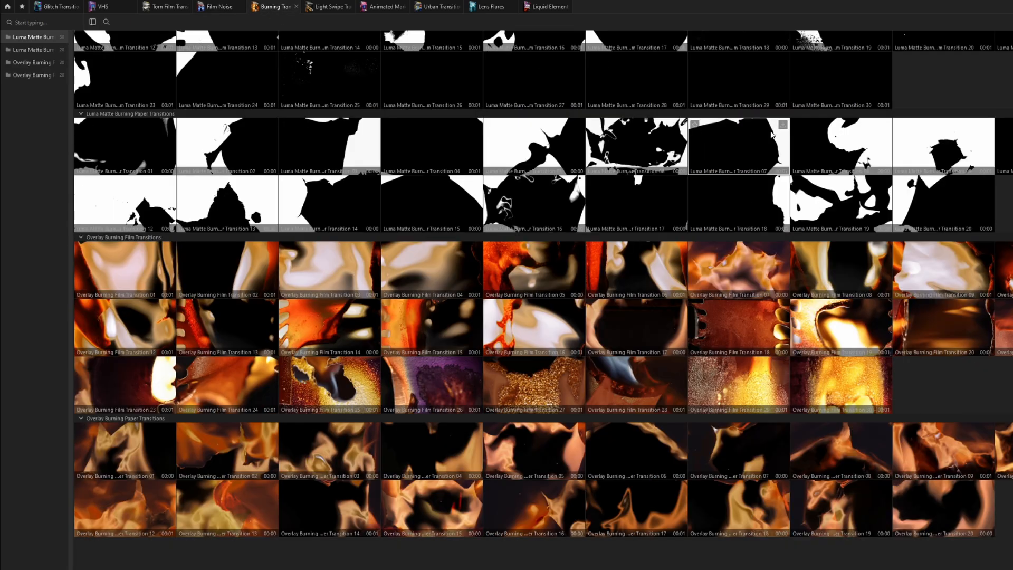
scroll(765, 252, up, 2)
right_click(765, 252)
click(933, 207)
scroll(932, 207, down, 2)
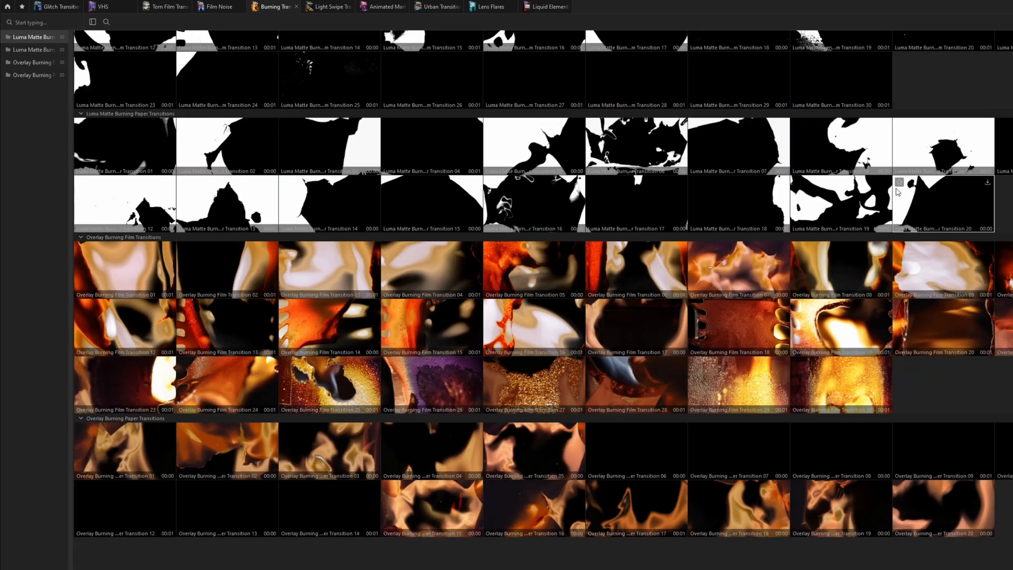
scroll(895, 191, up, 2)
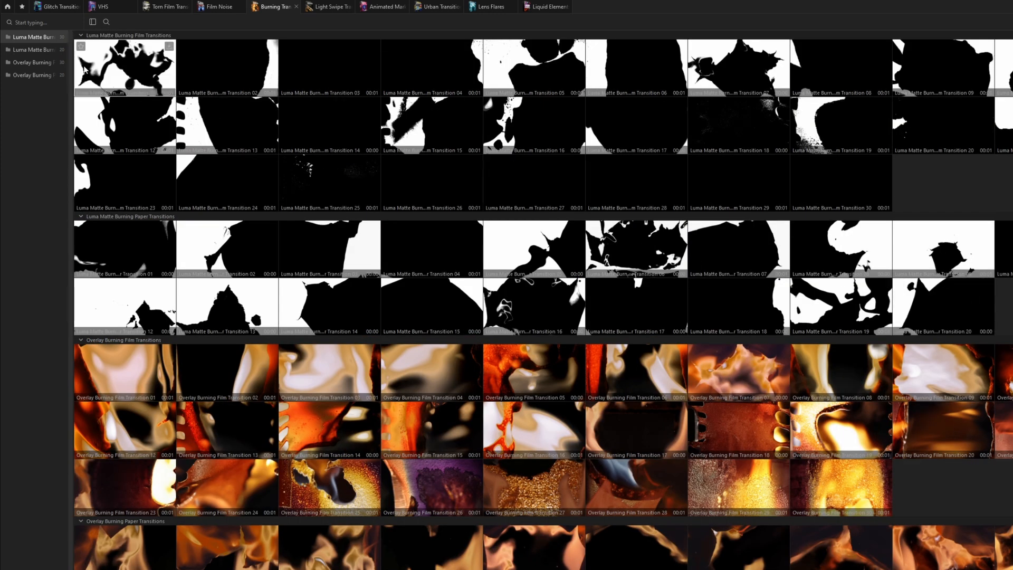
scroll(452, 374, down, 2)
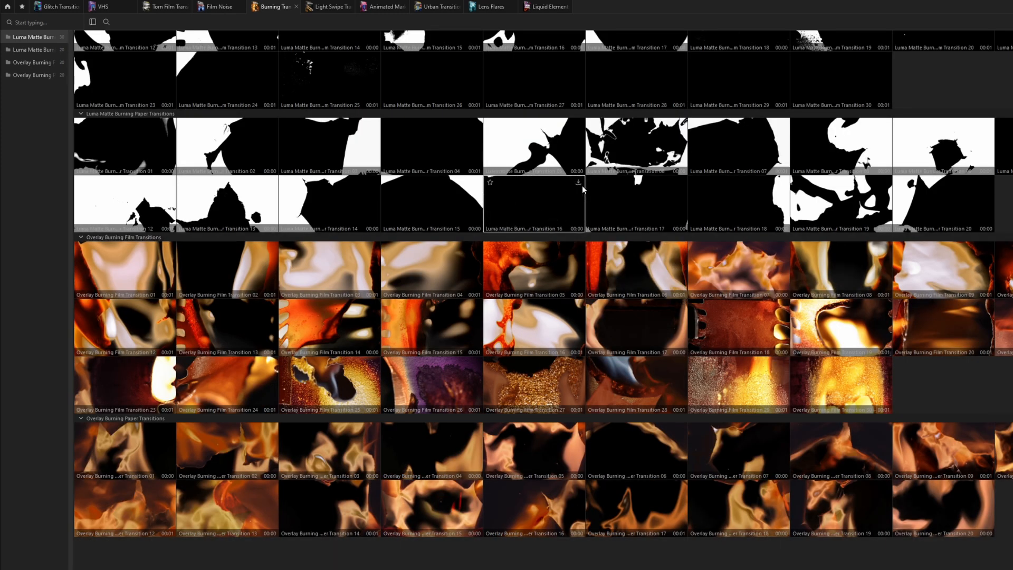
Place Luma Matte Burning Paper Transition 16 and Overlay Burning Film Transition 17 on Resolve's Video 2, with the overlay spanning the cut near 01:27:58
click(578, 182)
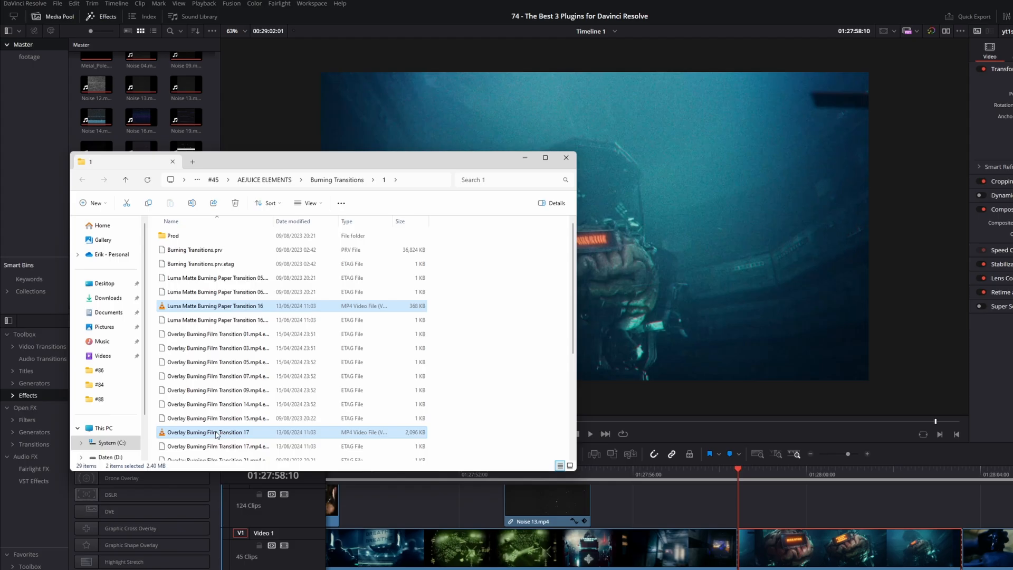
drag(216, 434, 774, 505)
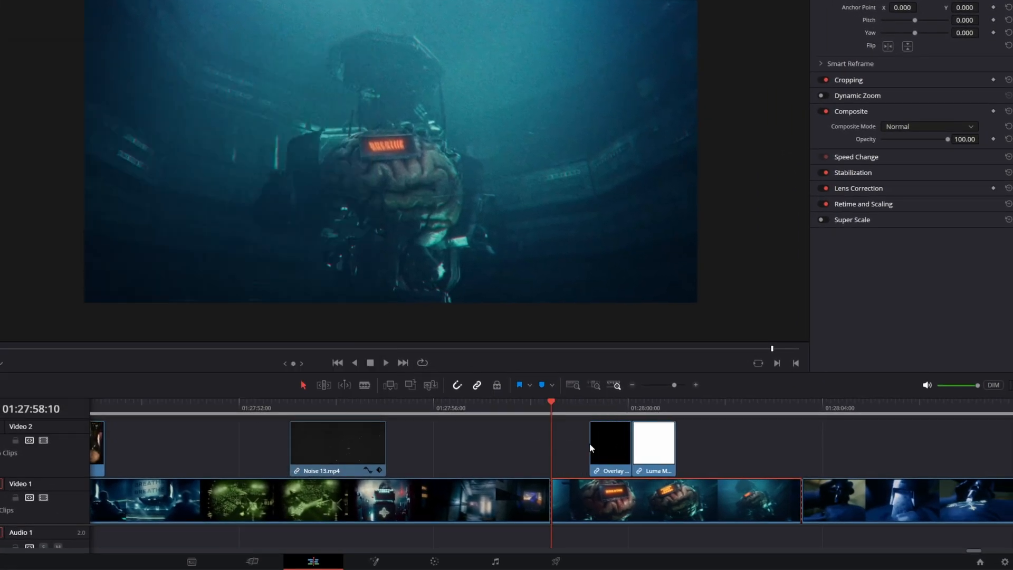
drag(575, 406, 500, 400)
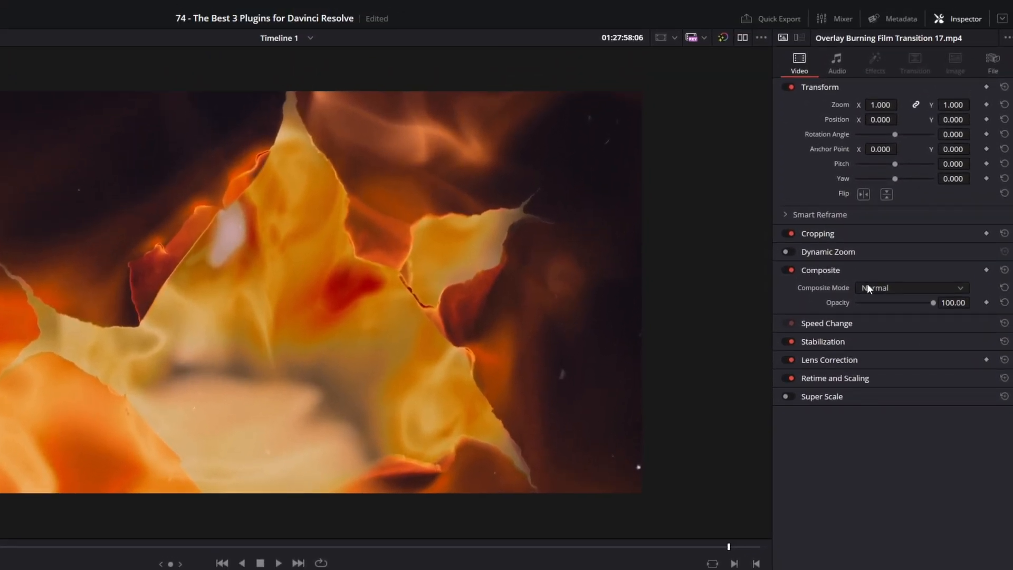
Set the burning film overlay's composite mode to Add and play the transition across the cut
click(868, 288)
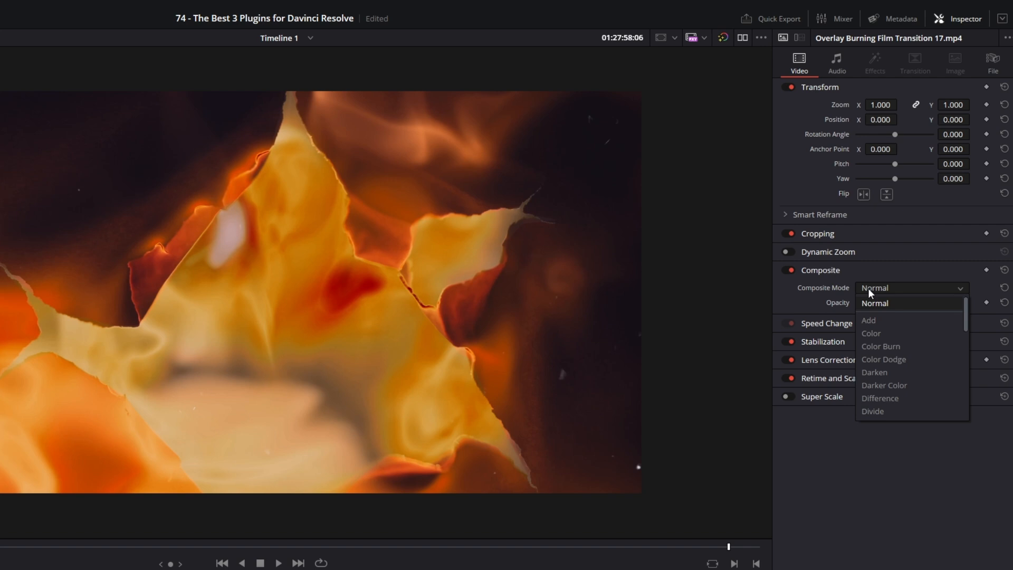
click(871, 320)
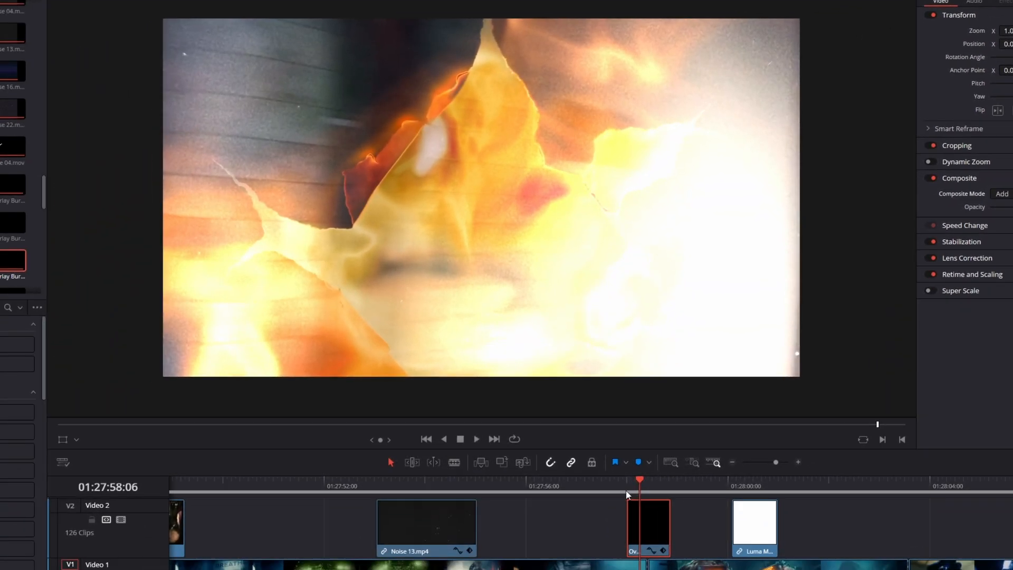
click(595, 517)
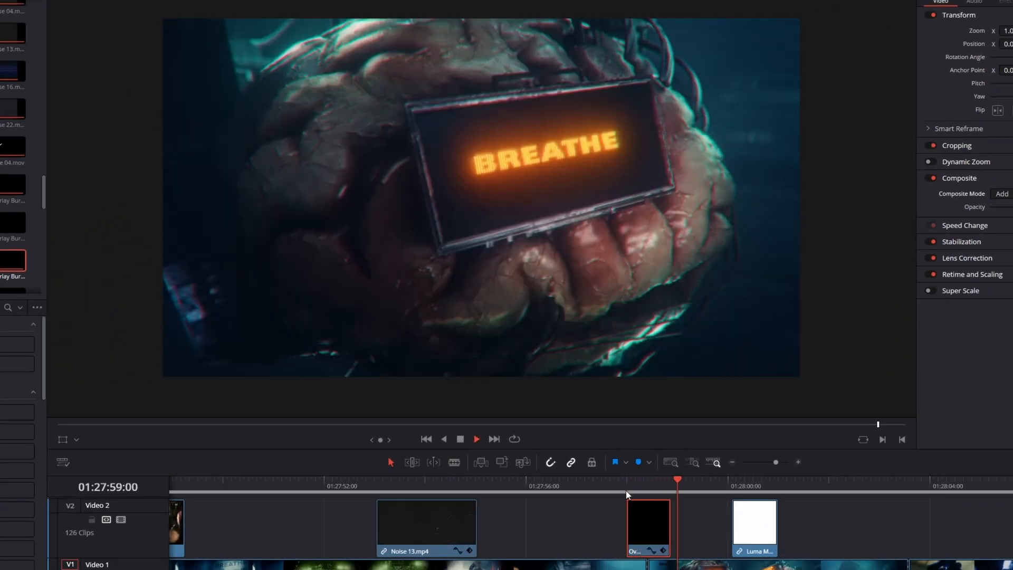
key(space)
Move the burning paper luma matte along Video 2 so that it ends at the next cut in the Breathe footage
click(770, 530)
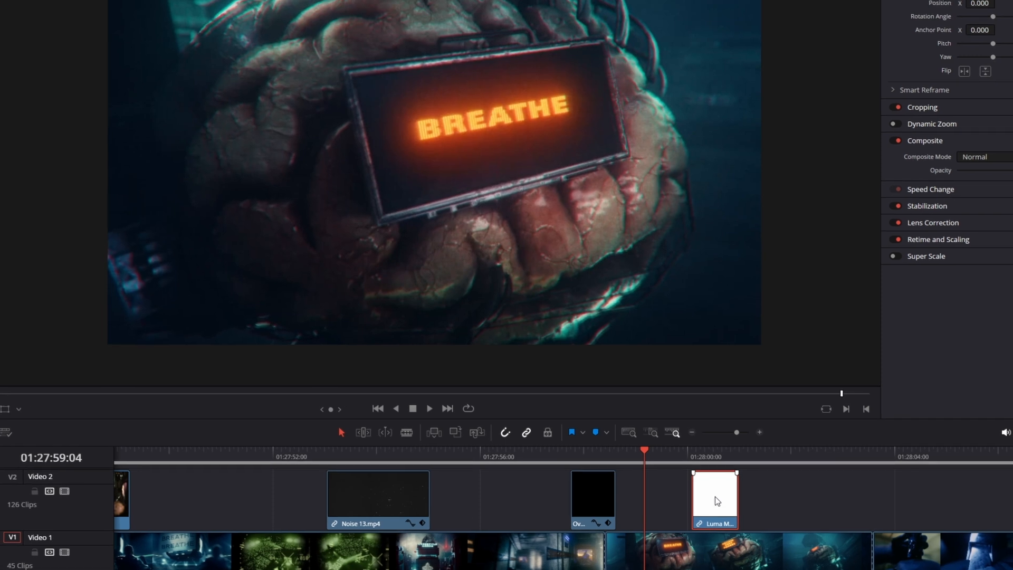
drag(760, 522, 865, 525)
drag(799, 474, 826, 474)
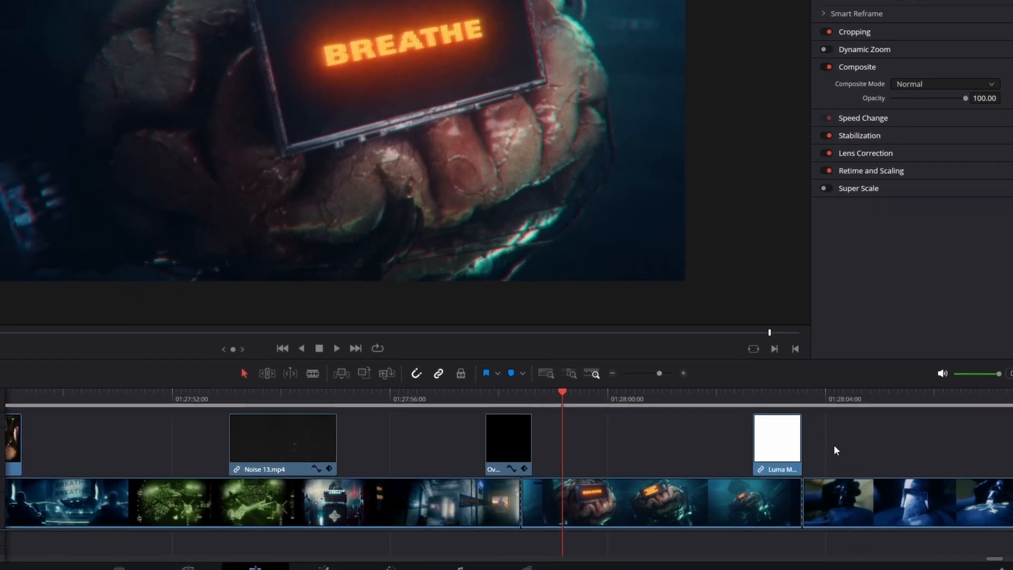
Split the Breathe footage at 01:28:02:16 and fill the section beneath the luma matte with a separate segment of the following blue-lit shot
click(839, 432)
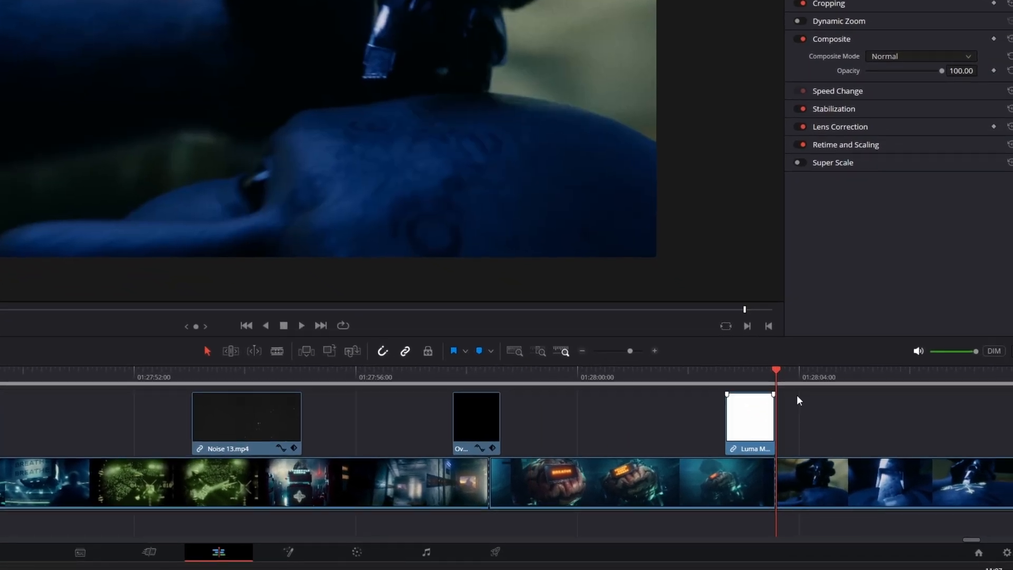
click(727, 376)
click(751, 481)
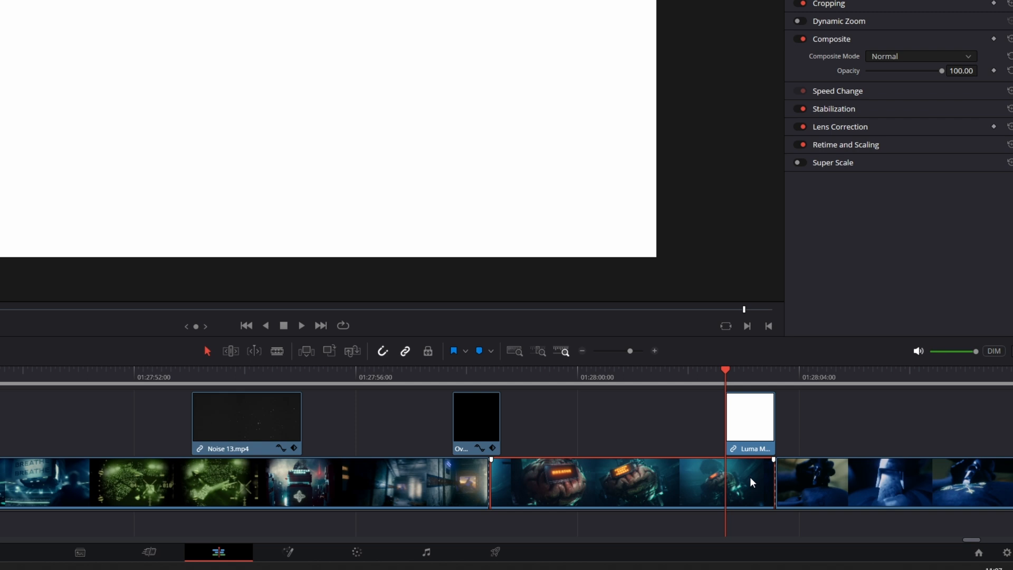
Open the burning paper luma matte on the Color page and add an alpha output connected to its node
click(745, 424)
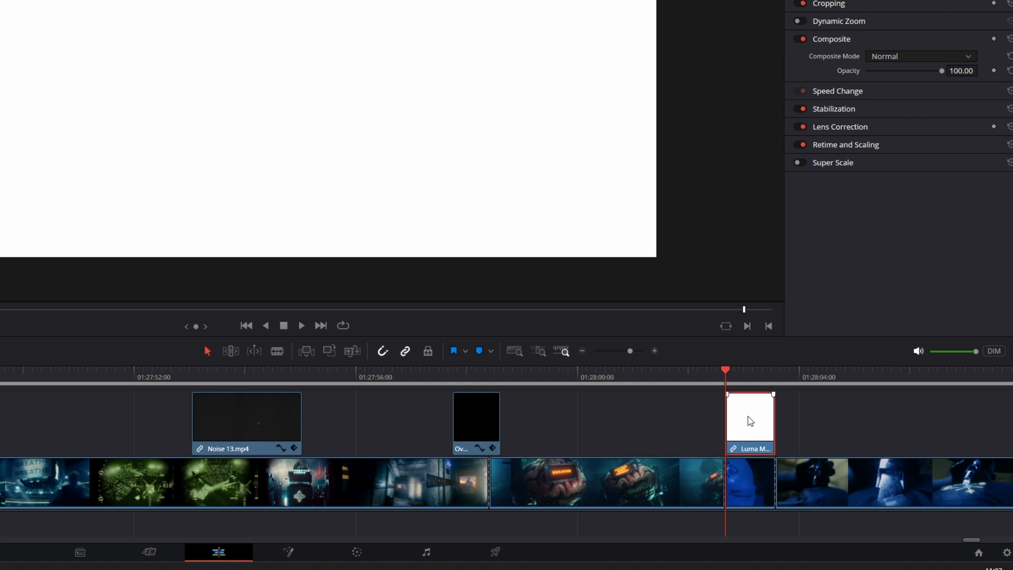
click(414, 552)
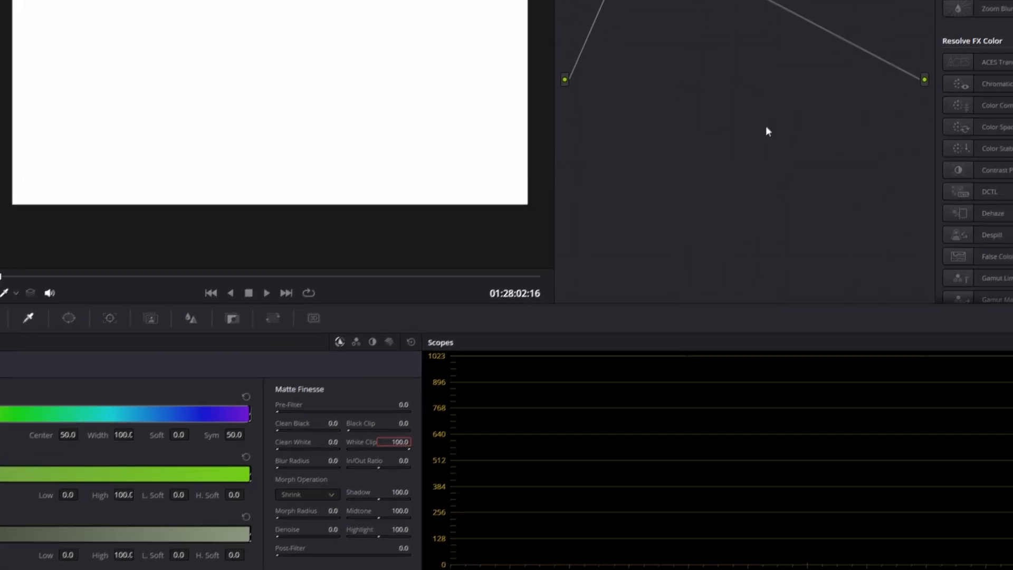
right_click(788, 75)
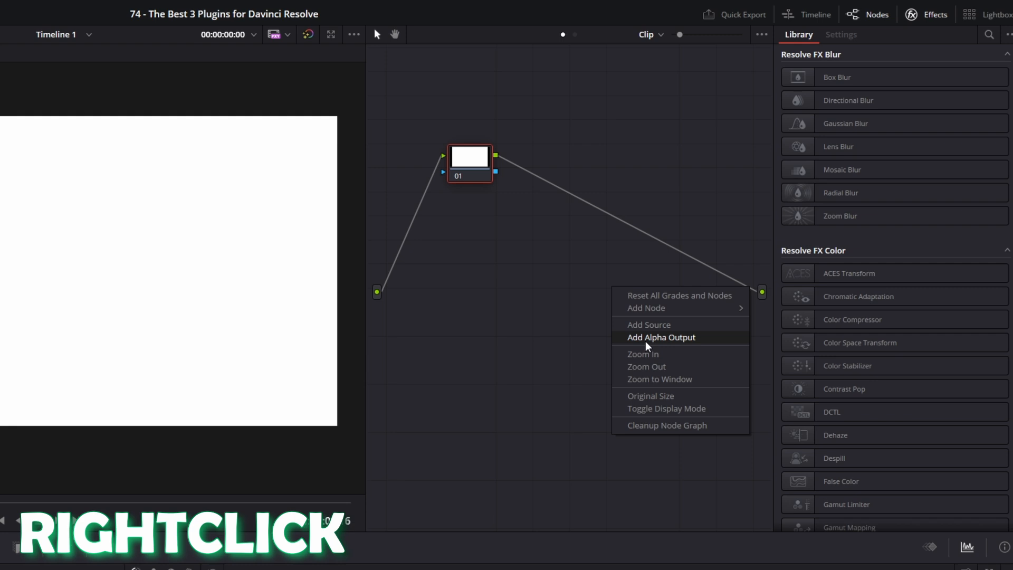
click(814, 129)
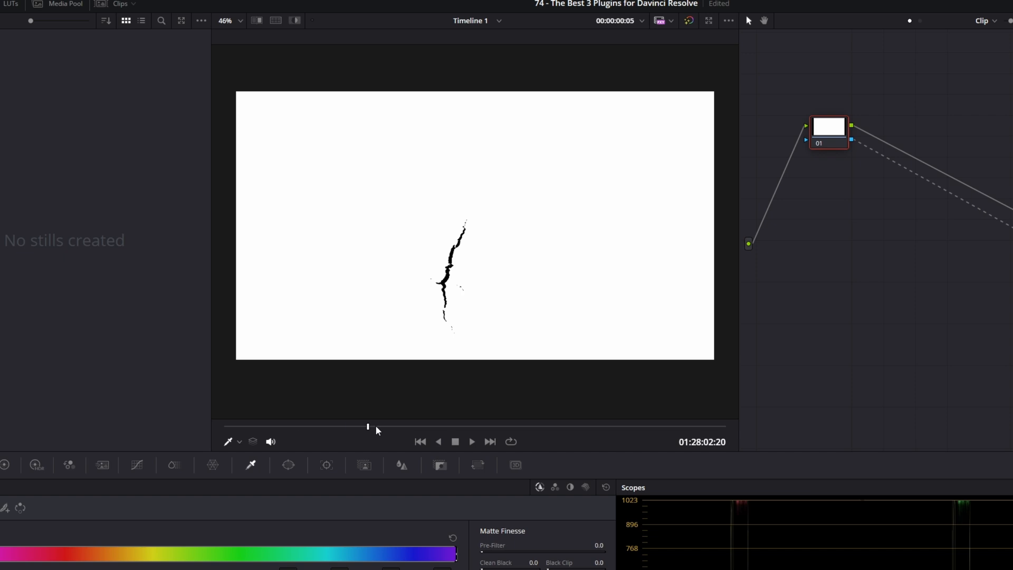
Sample the luma matte's black area with the Qualifier and set Clean Black to 22.3, checking the key along the clip
drag(378, 430, 487, 425)
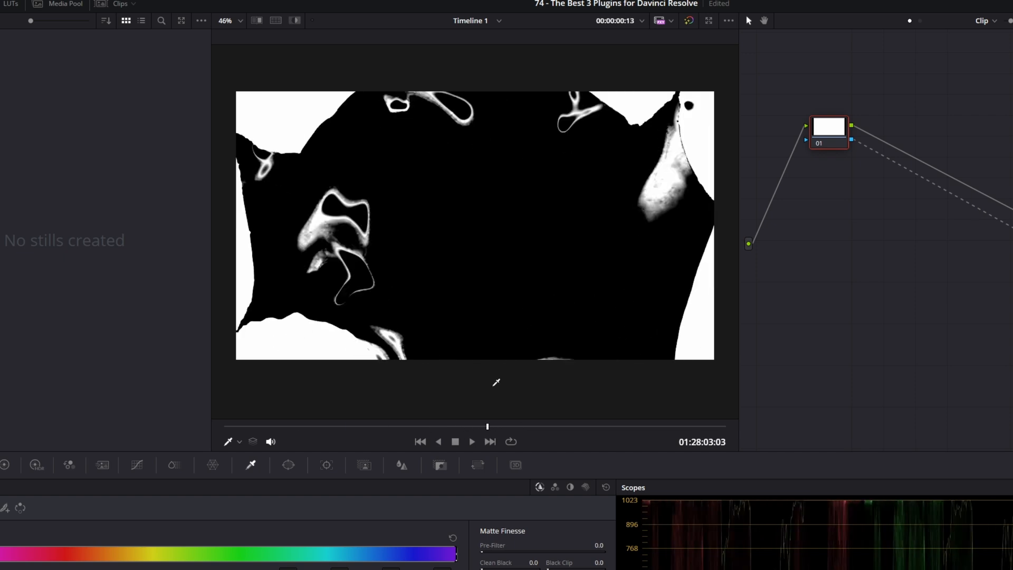
click(497, 210)
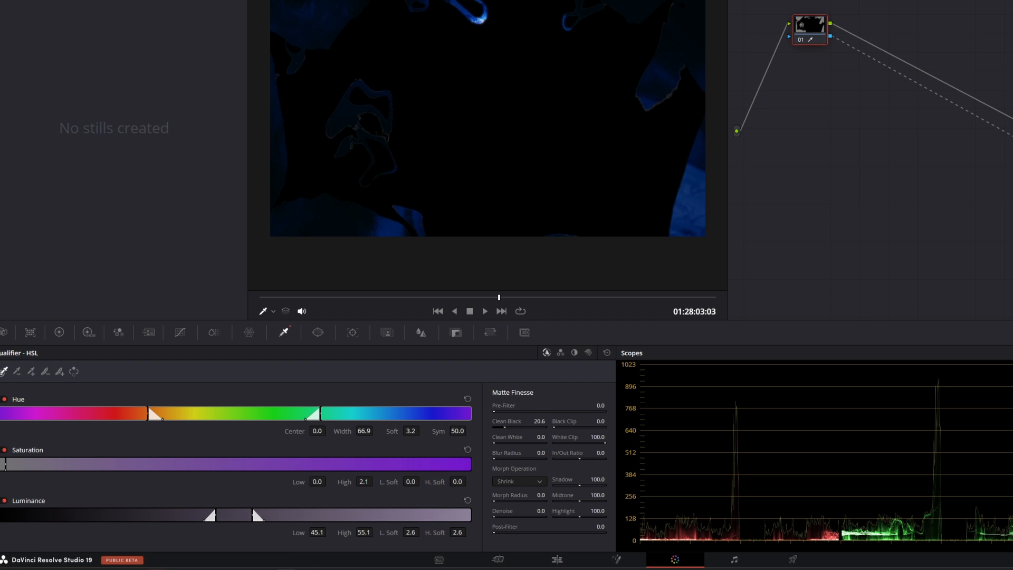
drag(499, 297, 576, 321)
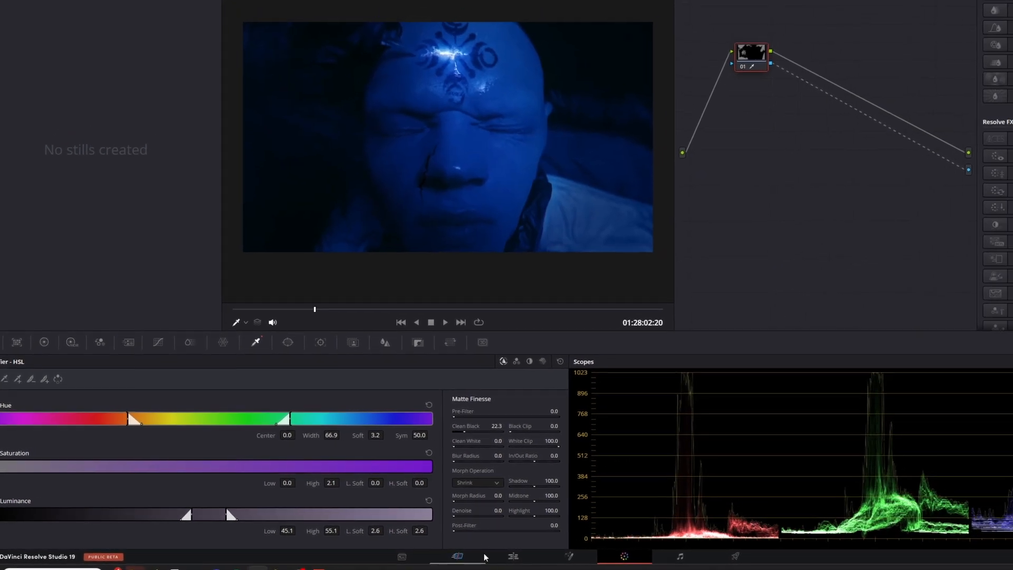
Return to the Edit page and combine the luma matte and the short Breathe segment beneath it into a new compound clip
click(513, 556)
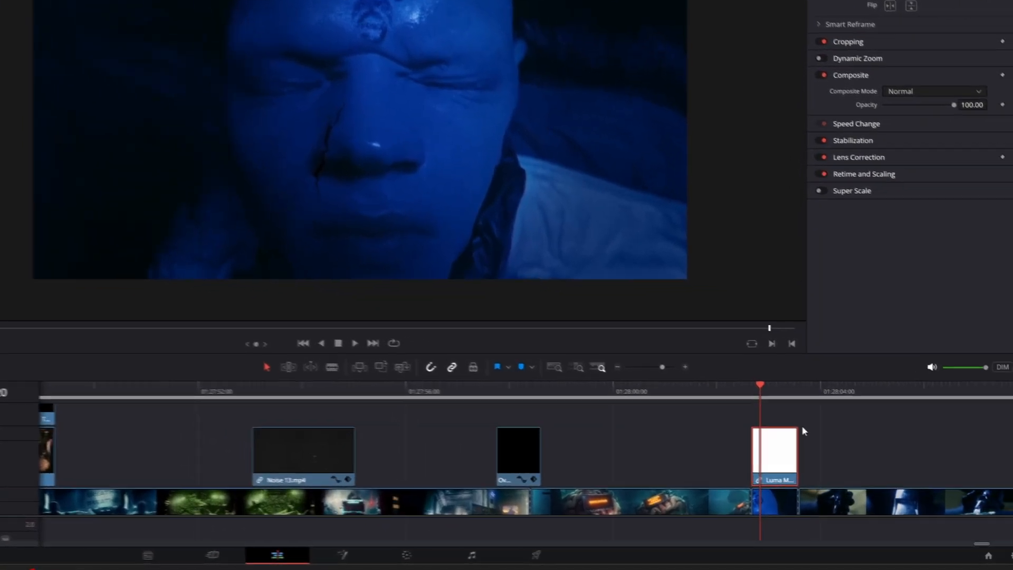
scroll(765, 513, down, 2)
click(774, 504)
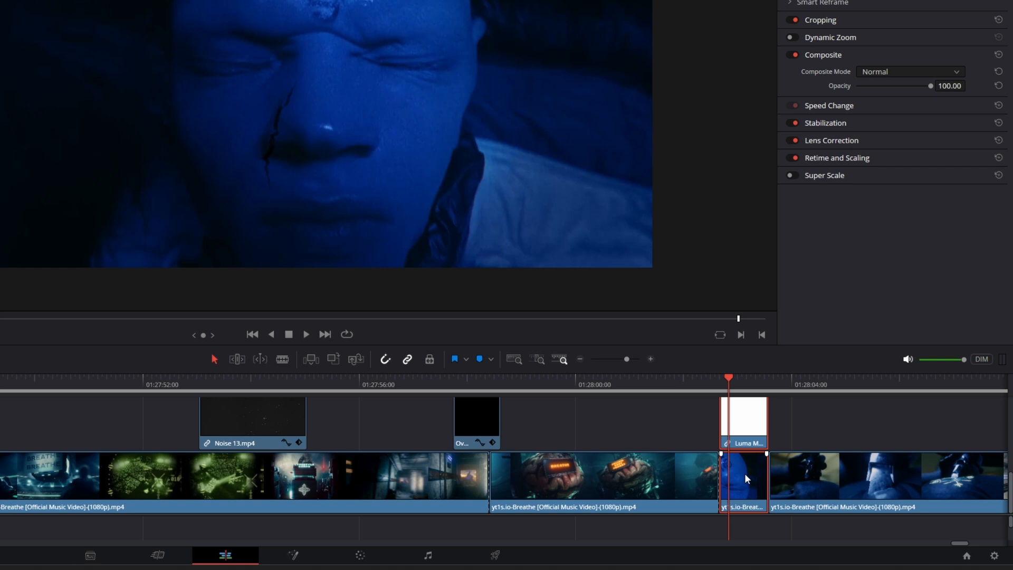
right_click(745, 473)
click(771, 71)
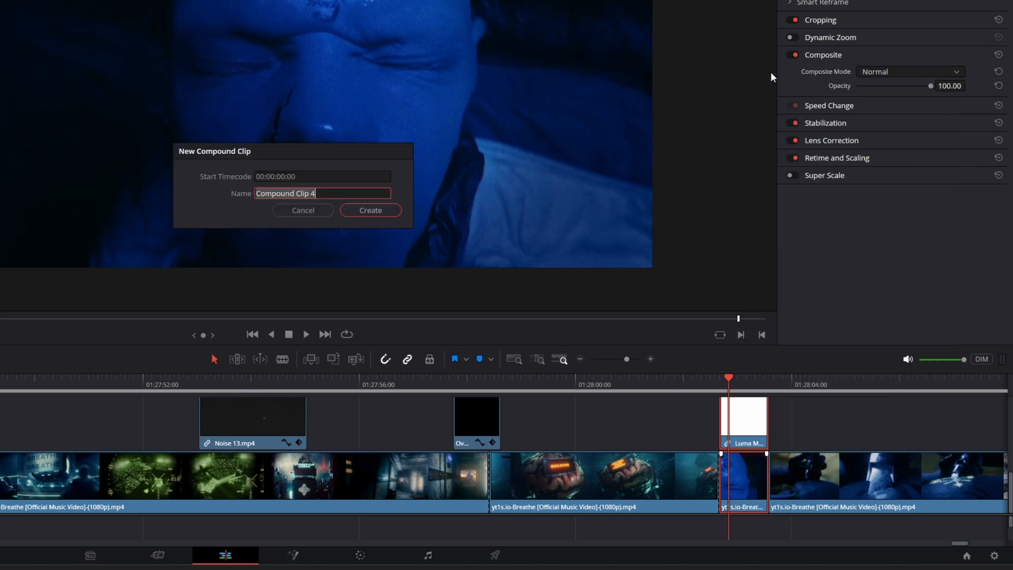
click(374, 211)
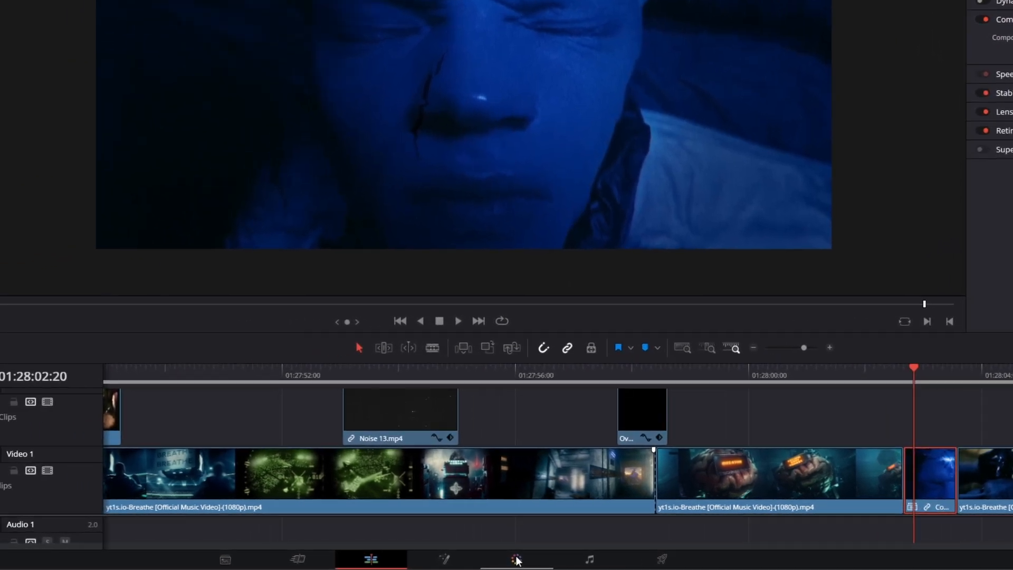
Add an alpha output to the compound clip's node on the Color page and key out its black area with an inverted Qualifier selection
click(448, 557)
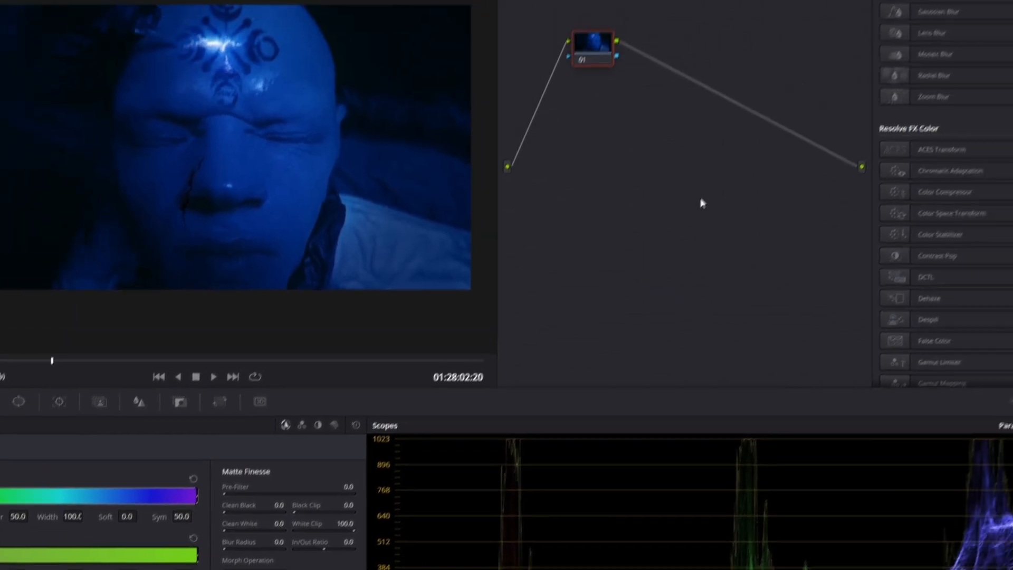
right_click(703, 190)
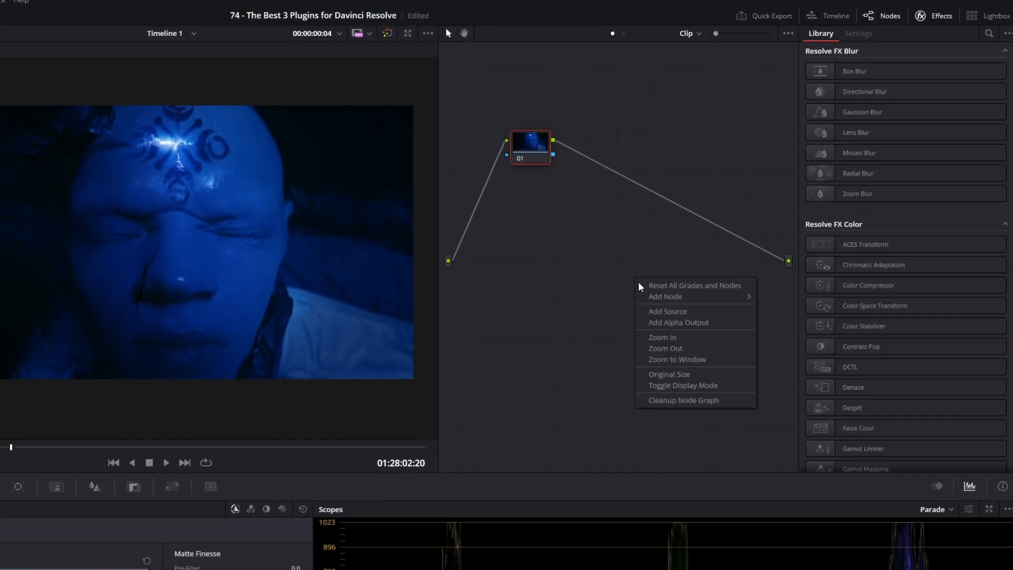
click(673, 323)
drag(788, 289, 788, 282)
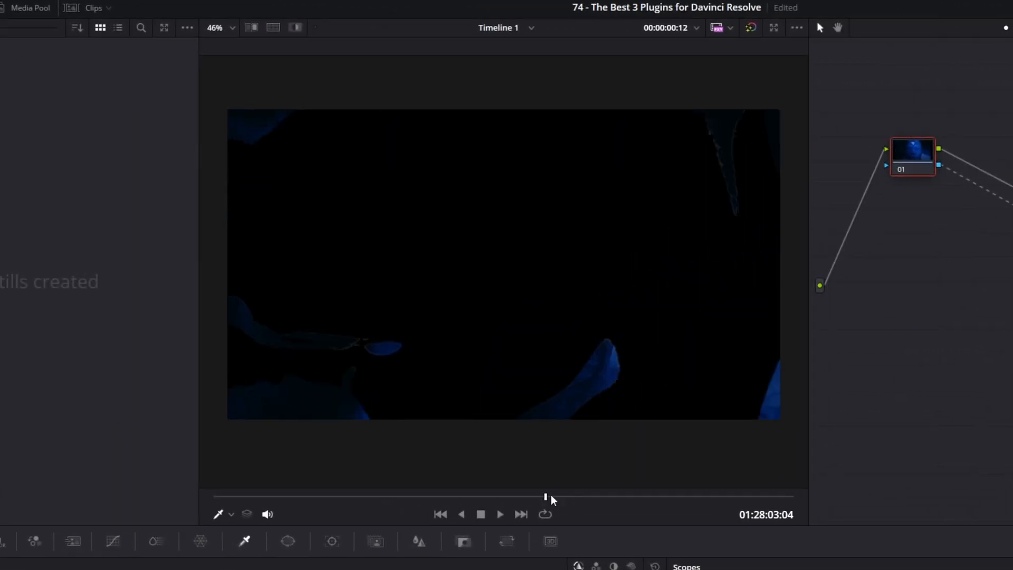
click(438, 220)
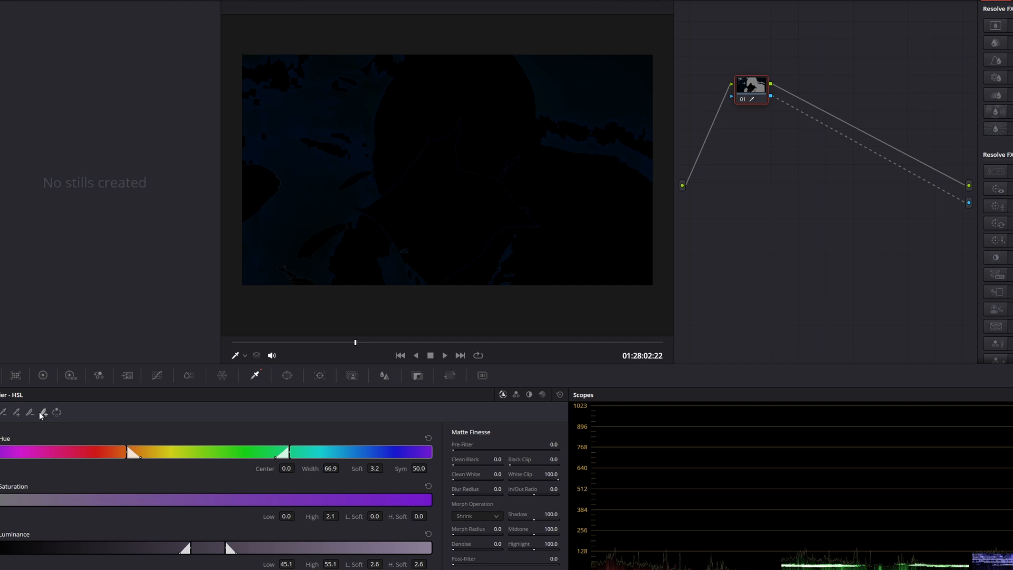
click(55, 414)
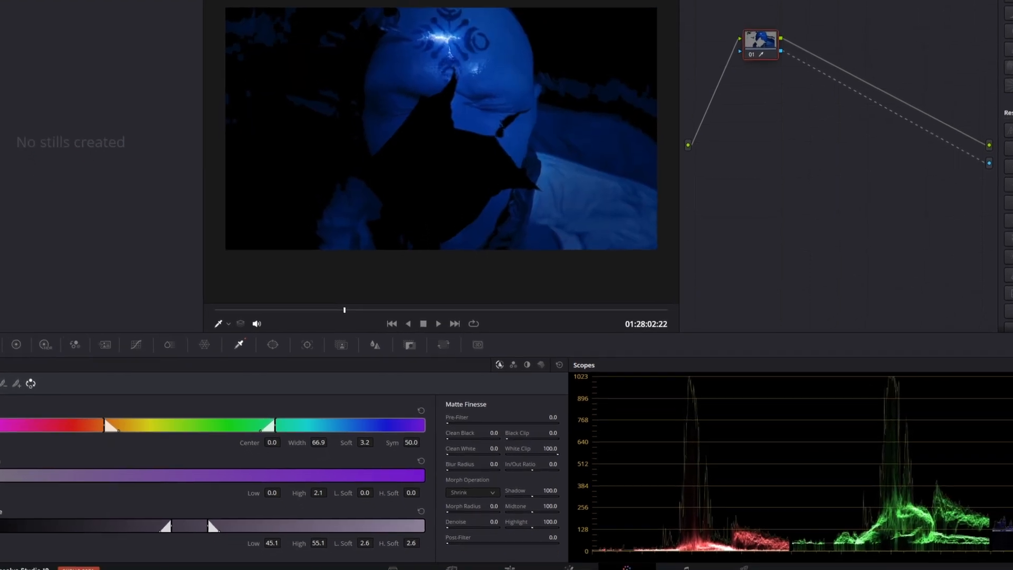
Back on the Edit page, raise the compound clip to Video 2 and slide the following Breathe shot into the gap beneath it
key(shift+4)
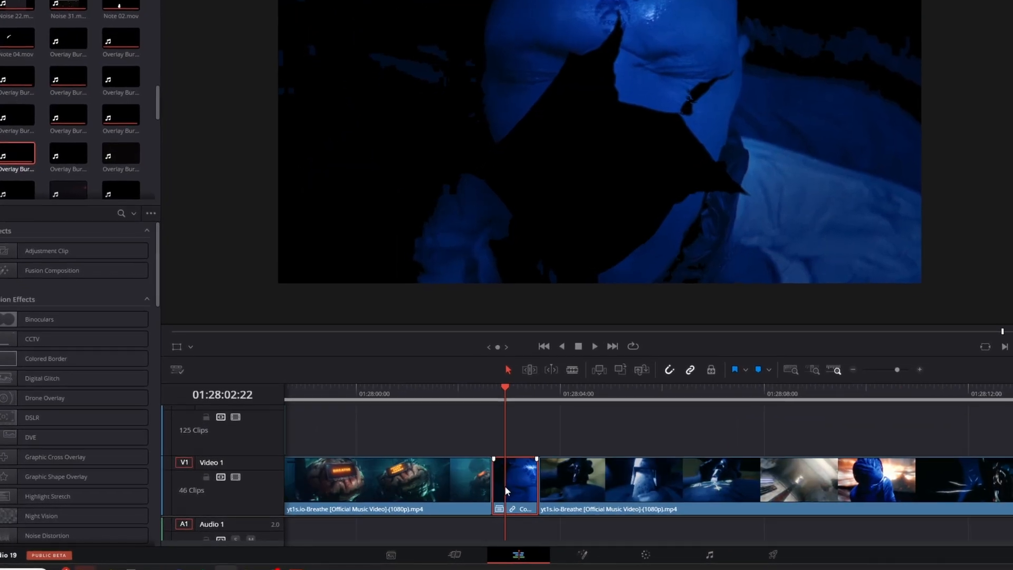
drag(511, 475, 513, 439)
click(629, 465)
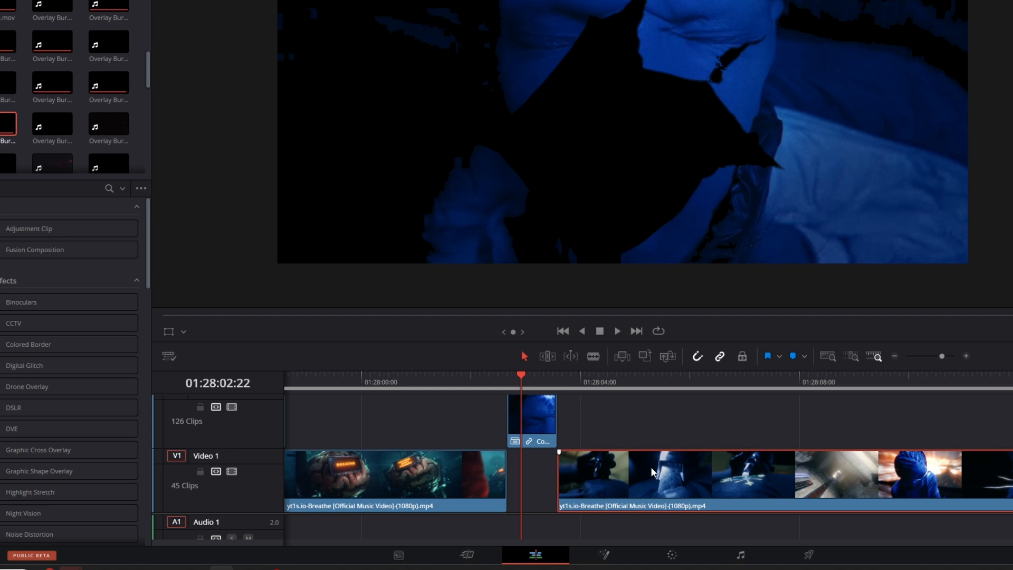
drag(650, 466, 600, 461)
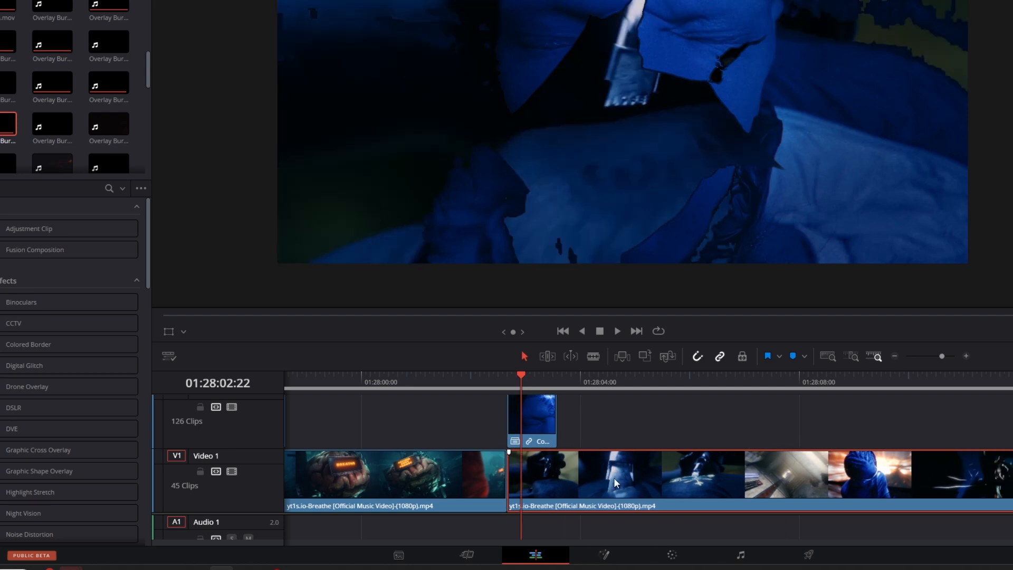
Refine the compound clip's Qualifier matte with Pre-Filter 19.5, Clean Black 100, Blur Radius 54.7, In/Out Ratio -14.8 and Shadow 70.5
click(535, 407)
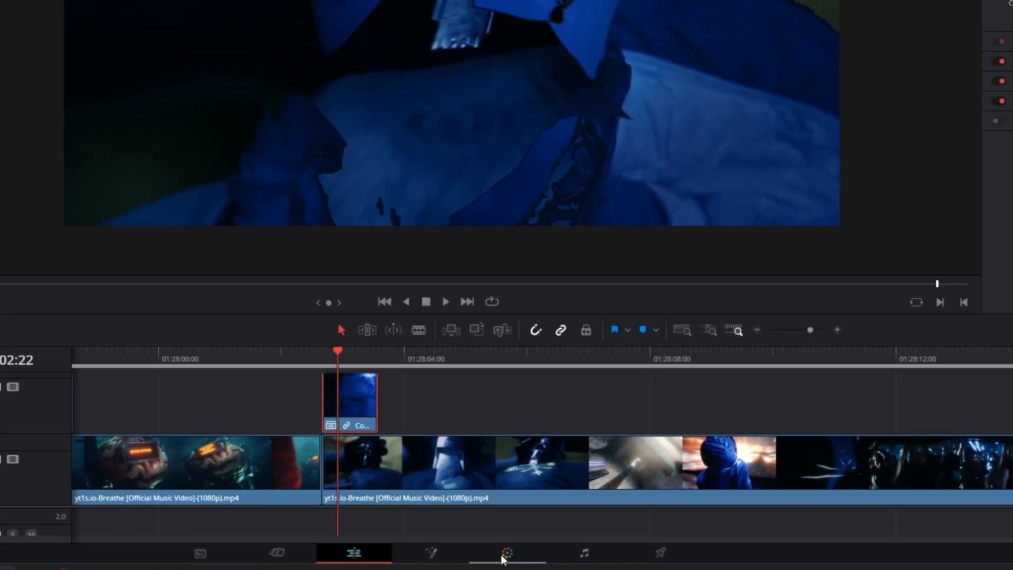
click(671, 554)
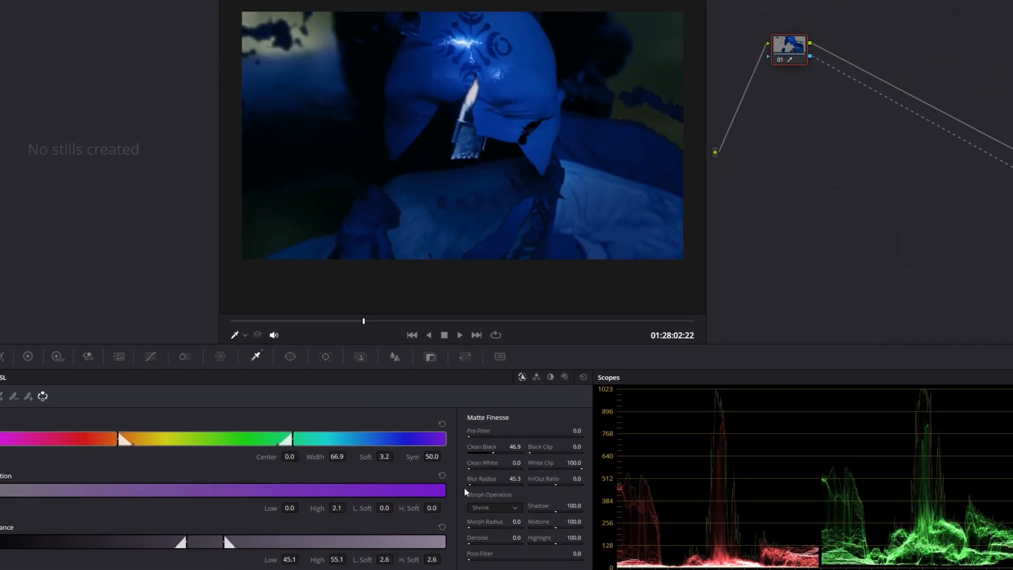
key(Left)
key(Left)
key(Left)
key(Left)
key(Left)
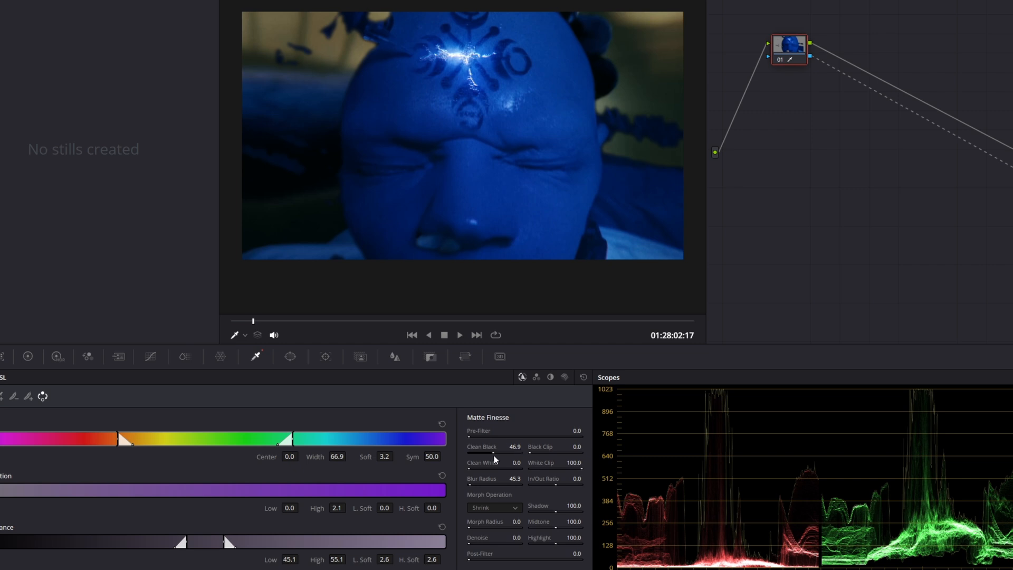
drag(494, 457, 522, 453)
drag(554, 483, 558, 484)
key(space)
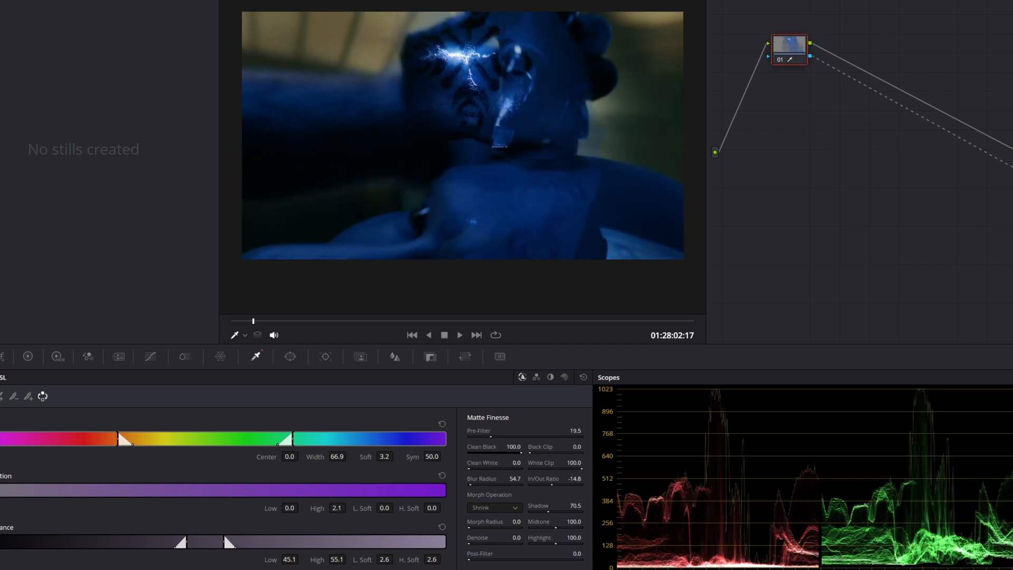
Return to the Edit page and play back the burning paper transition
key(shift+4)
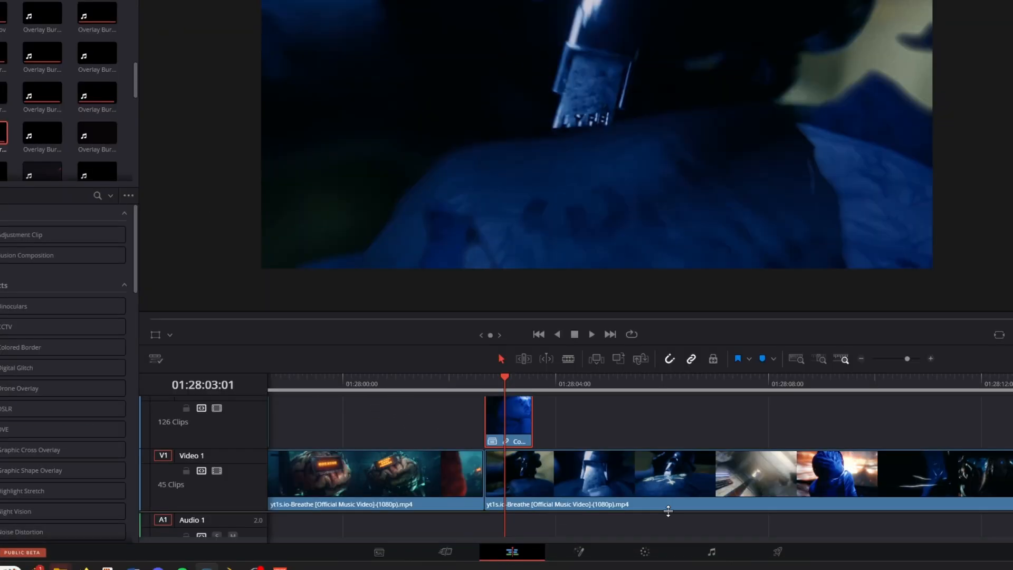
click(454, 376)
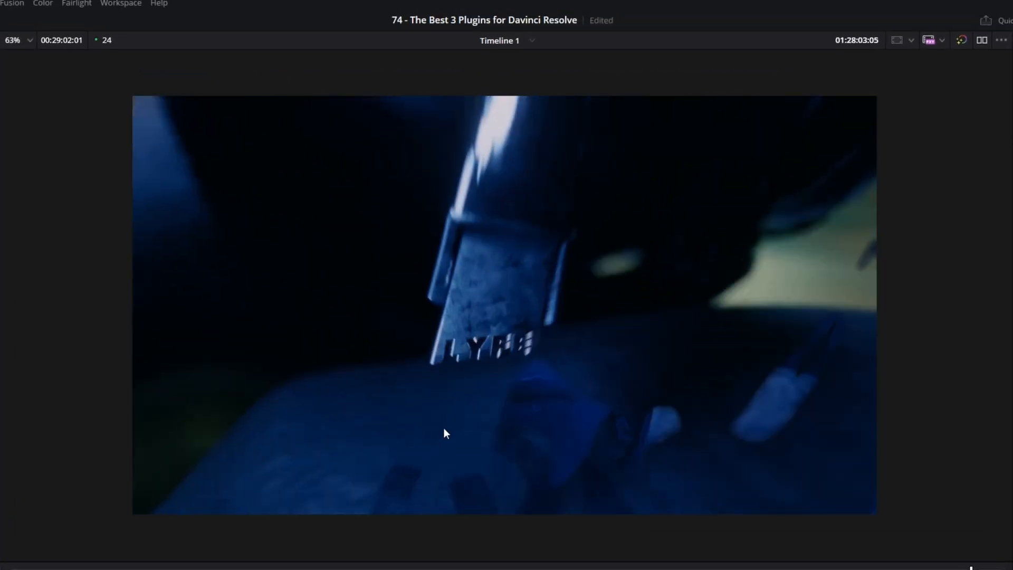
key(space)
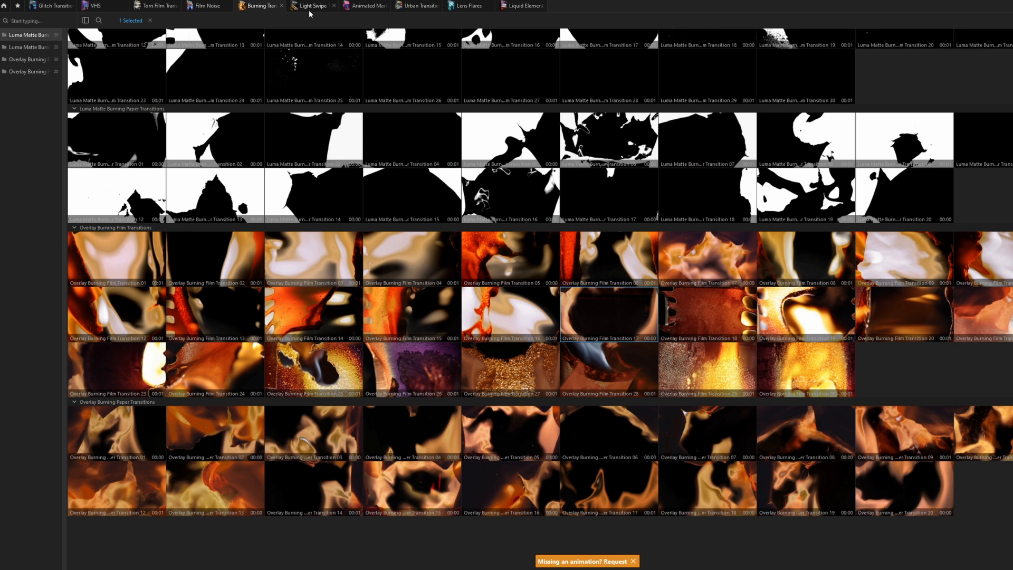
Get Light Swipe Transition 26 from AEJuice Pack Manager's Light Swipe Transitions pack and place it on Video 2 in DaVinci Resolve
click(309, 11)
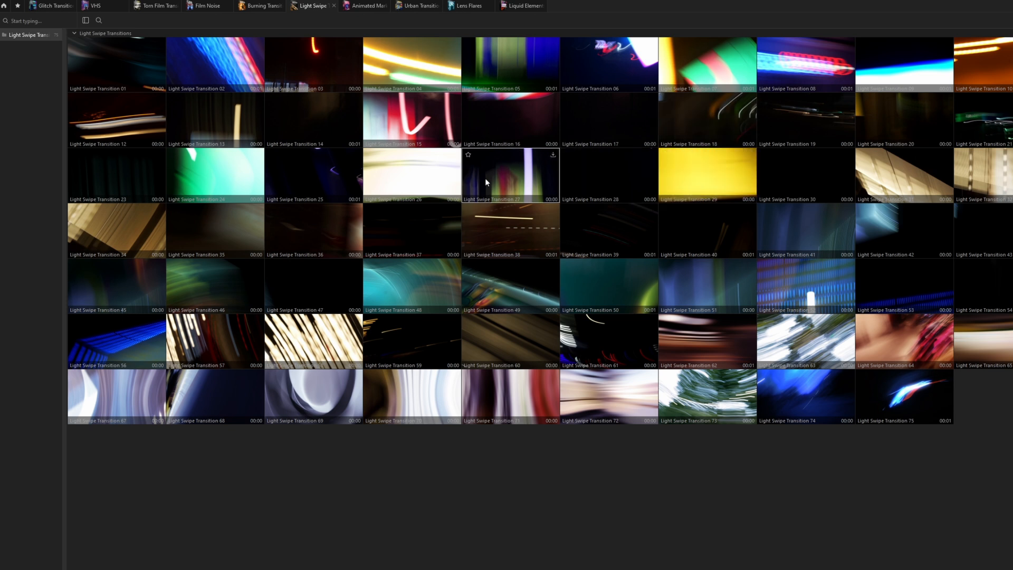
click(455, 153)
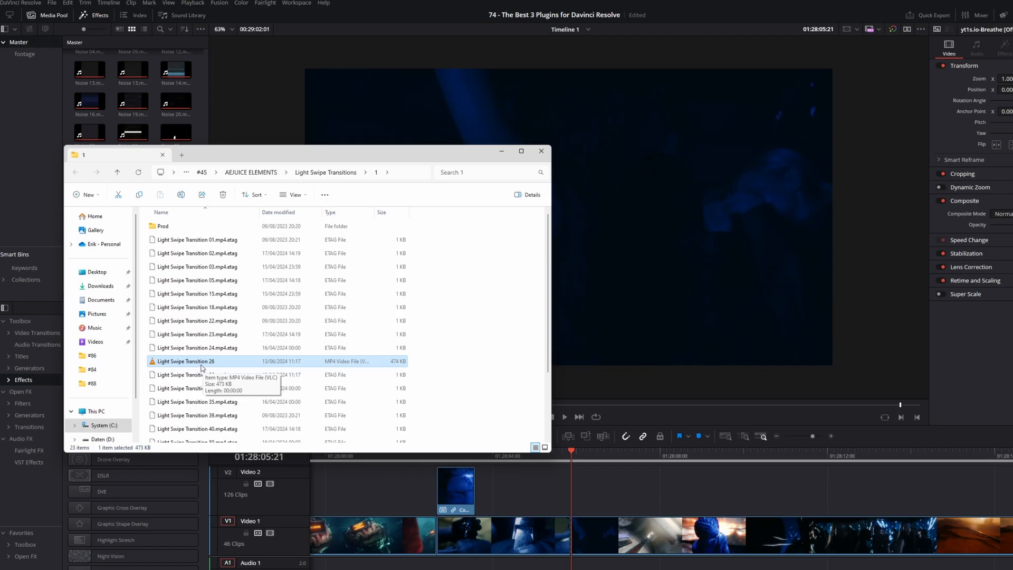
drag(182, 367, 590, 495)
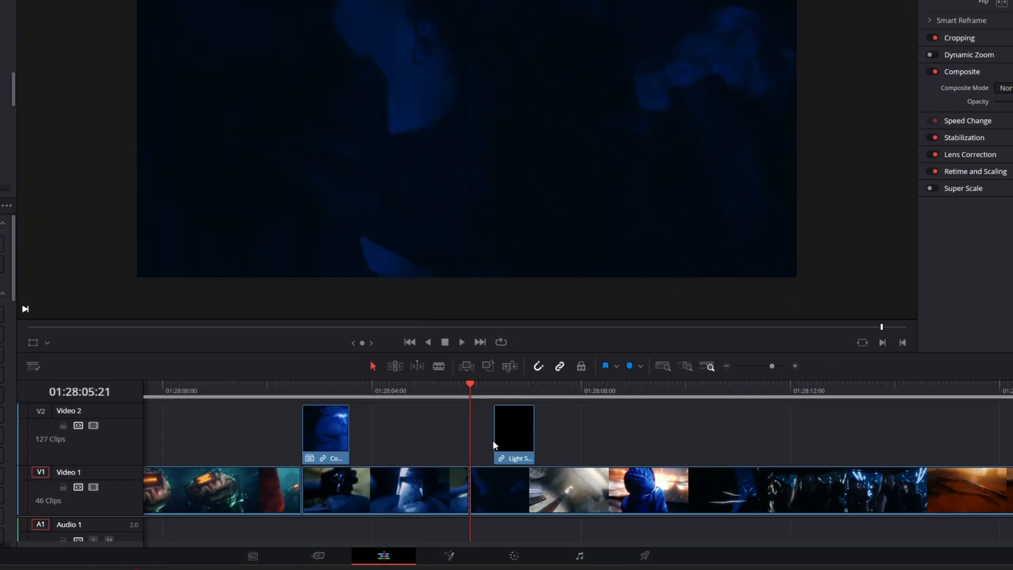
Set the light swipe's Composite Mode to Add, shift the clip earlier over the cut and play back the transition
click(496, 390)
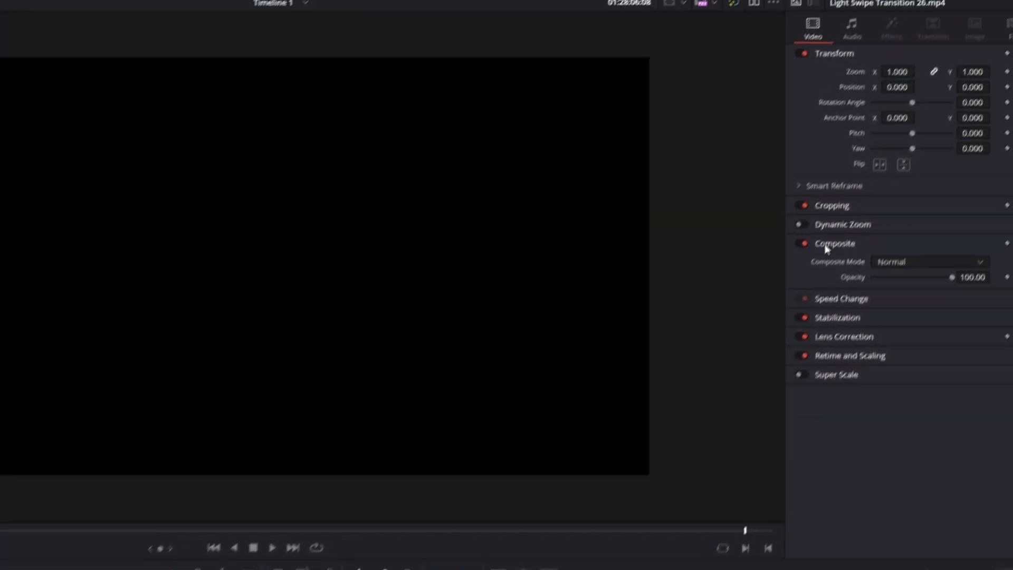
click(863, 305)
click(863, 339)
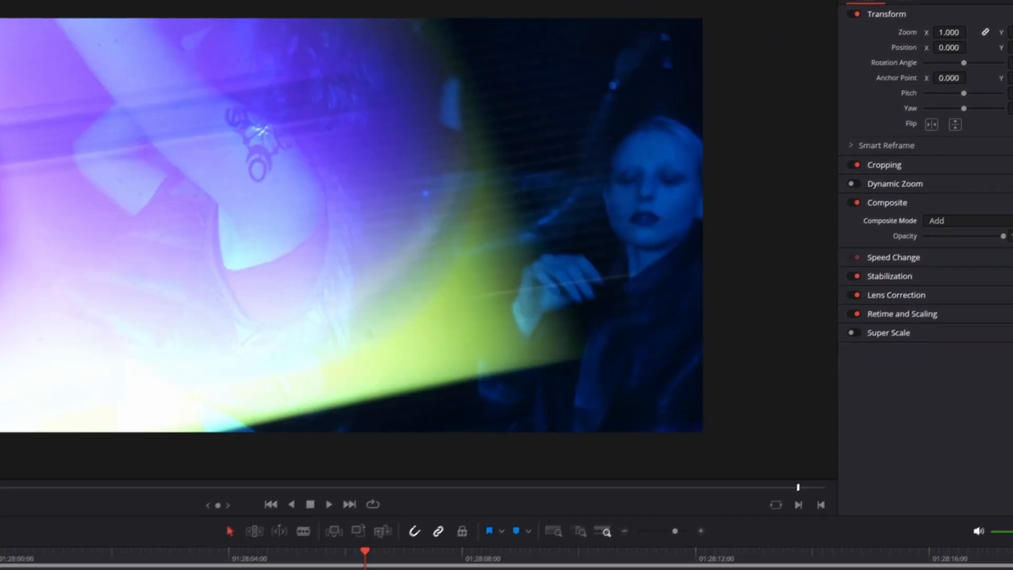
drag(556, 450, 520, 442)
mouse_move(499, 381)
mouse_down()
mouse_move(489, 381)
mouse_move(534, 384)
mouse_move(486, 388)
mouse_up()
key(space)
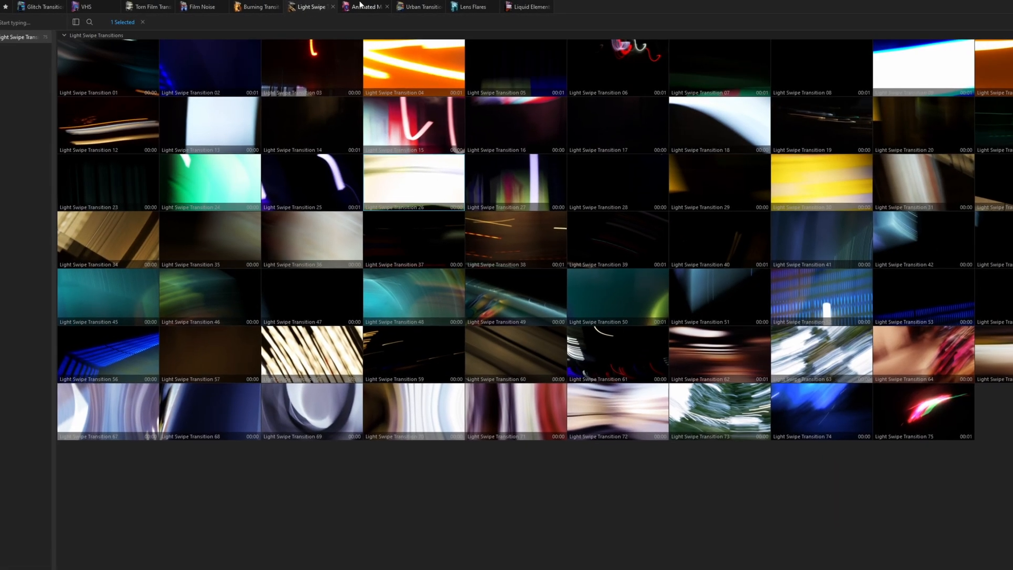
Browse the Animated Markers pack's letters and arrows in AEJuice Pack Manager
click(361, 4)
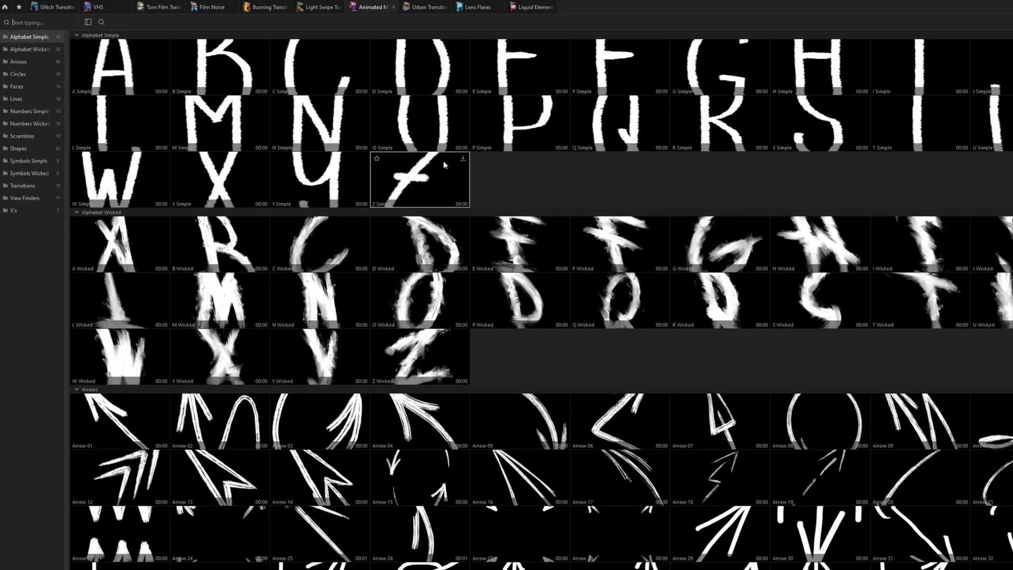
scroll(449, 188, down, 10)
scroll(409, 182, down, 15)
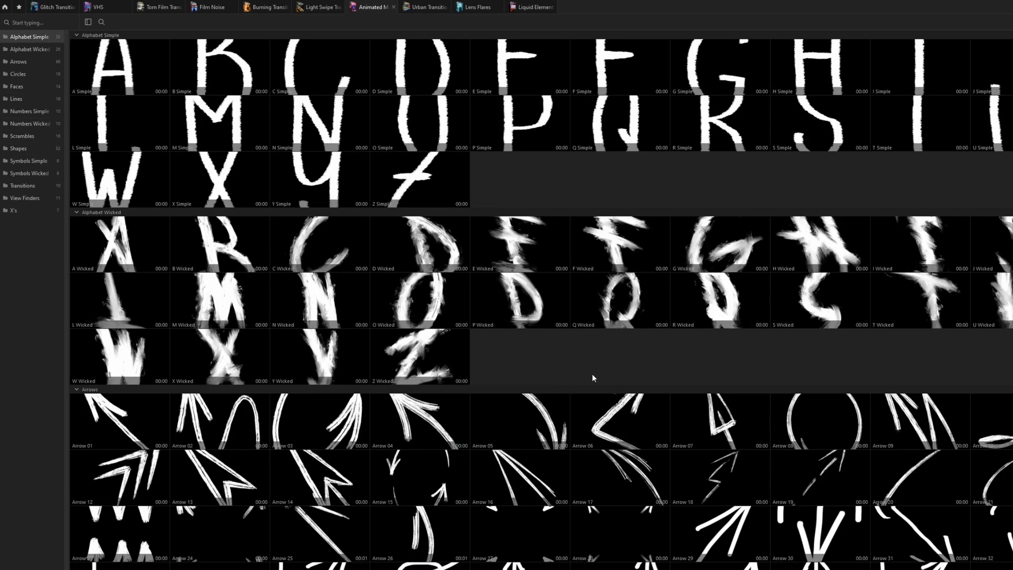
scroll(591, 374, down, 5)
scroll(590, 374, up, 5)
scroll(569, 356, down, 5)
scroll(569, 357, up, 5)
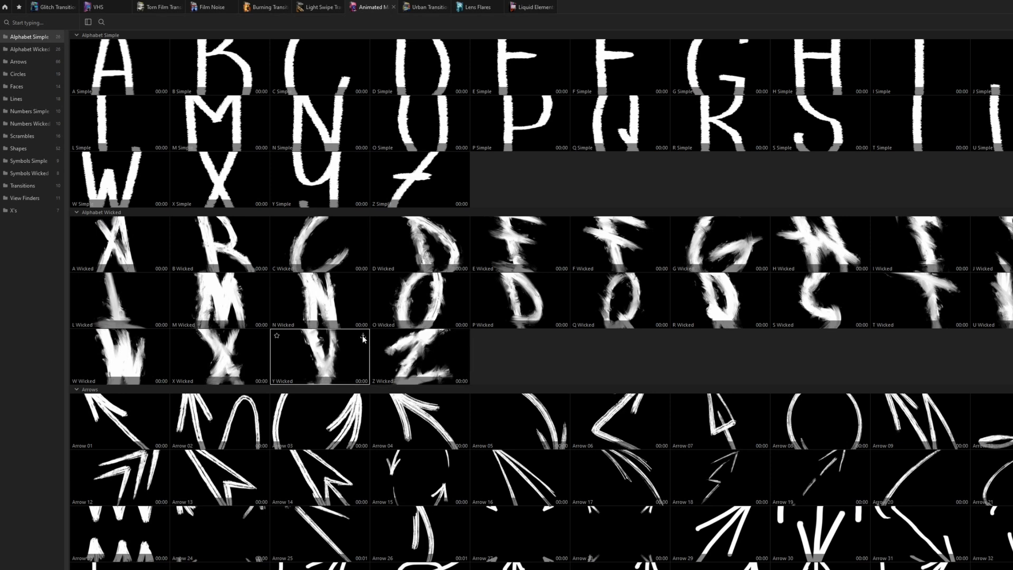
Pick marker elements including A Wicked and E Wicked, and place the five downloaded clips on Video 2 in DaVinci Resolve
click(908, 296)
scroll(917, 262, down, 10)
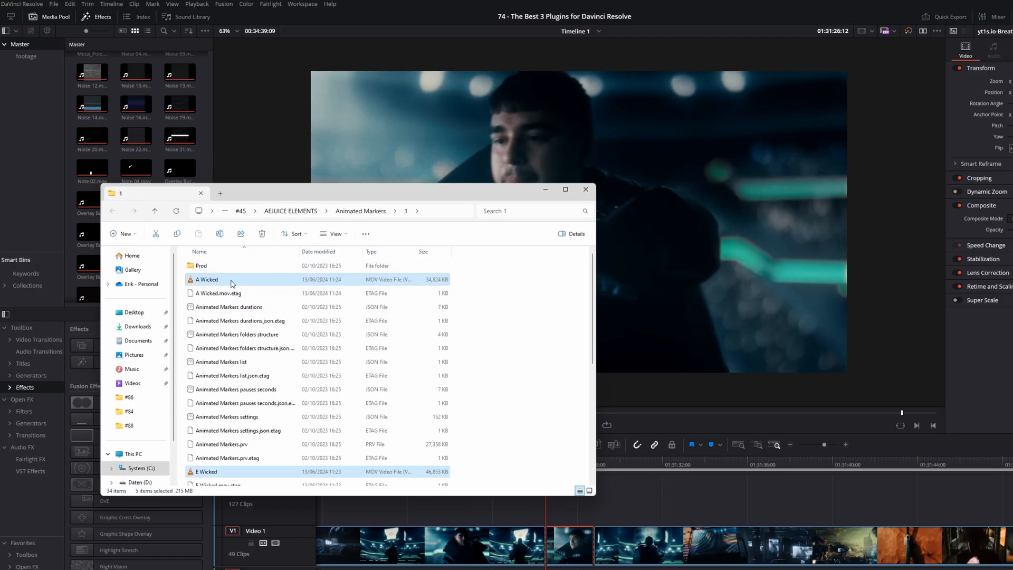
drag(230, 283, 629, 504)
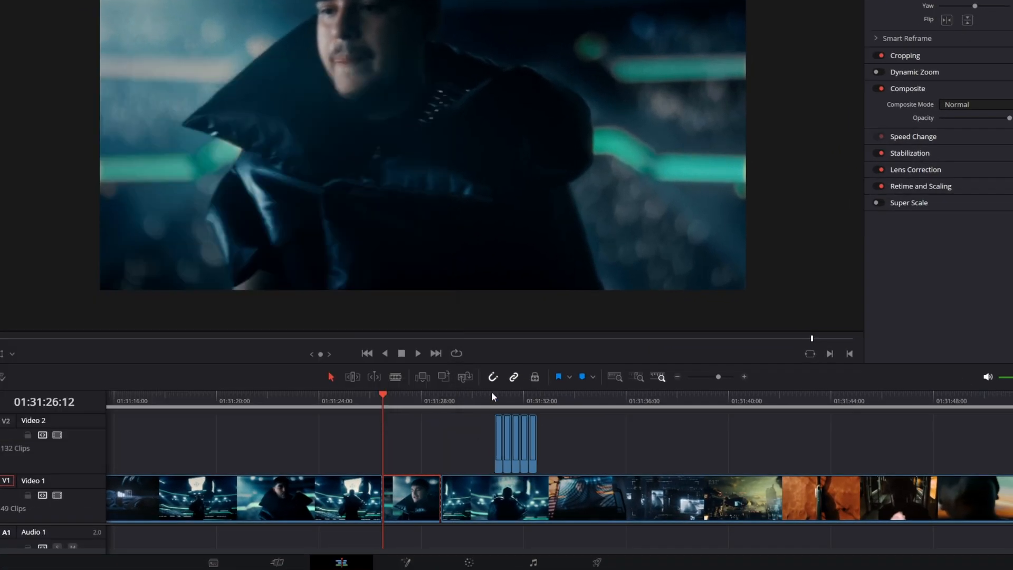
Stack the four Wicked letter clips on separate tracks at 01:31:33:00, leaving the drawn face clip at its place on Video 2
mouse_move(492, 391)
mouse_down()
mouse_move(468, 402)
mouse_move(498, 401)
mouse_move(529, 448)
mouse_move(496, 444)
mouse_move(527, 447)
mouse_move(549, 477)
mouse_up()
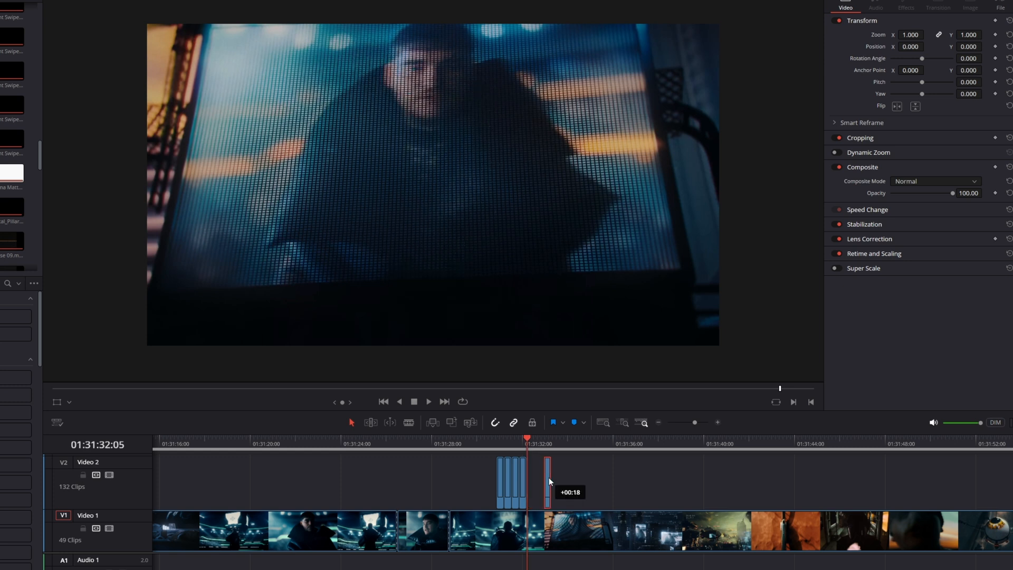
scroll(566, 479, up, 2)
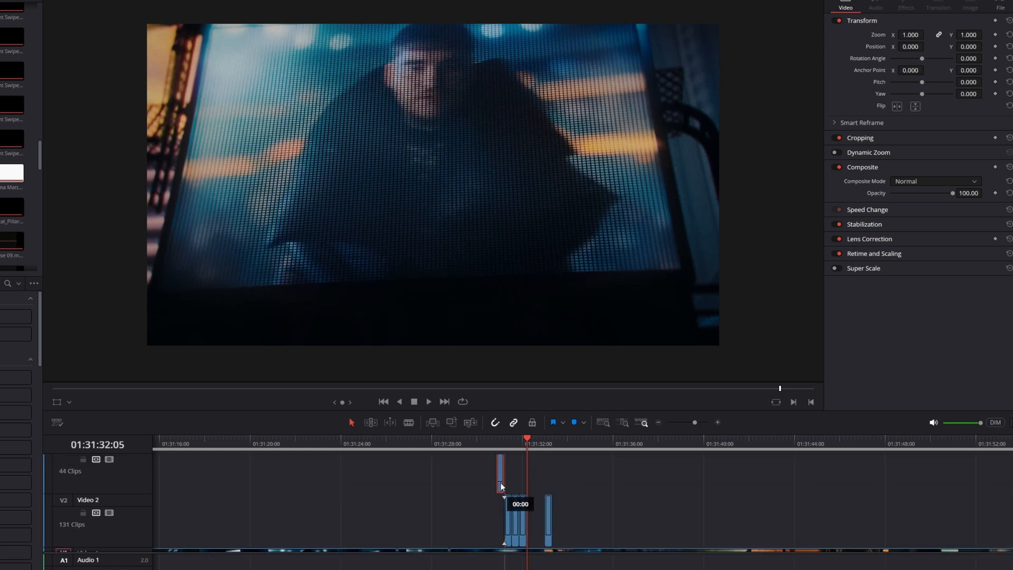
click(495, 448)
drag(529, 485, 547, 460)
click(511, 447)
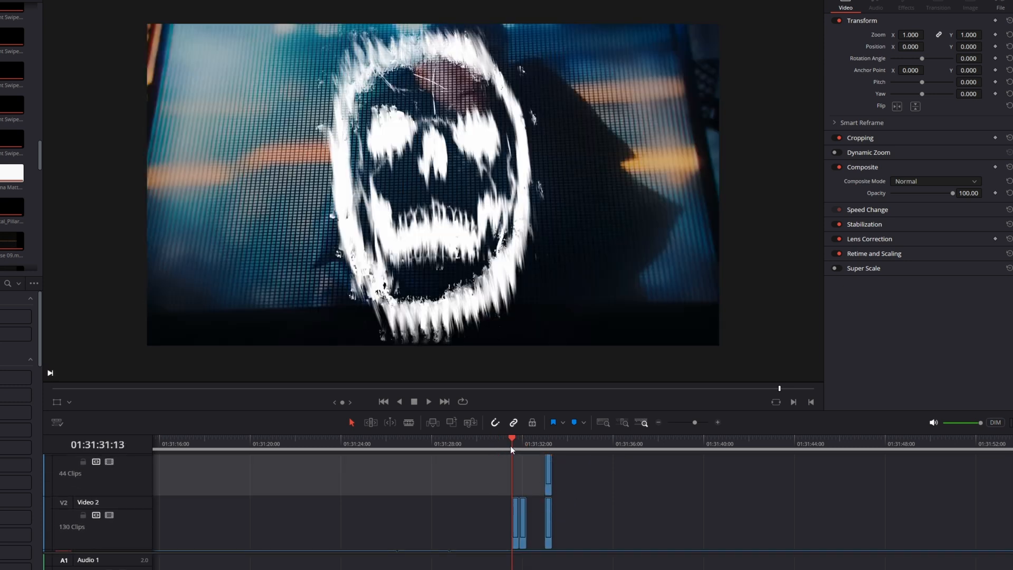
click(520, 448)
drag(522, 517, 547, 460)
drag(515, 542, 547, 461)
click(545, 447)
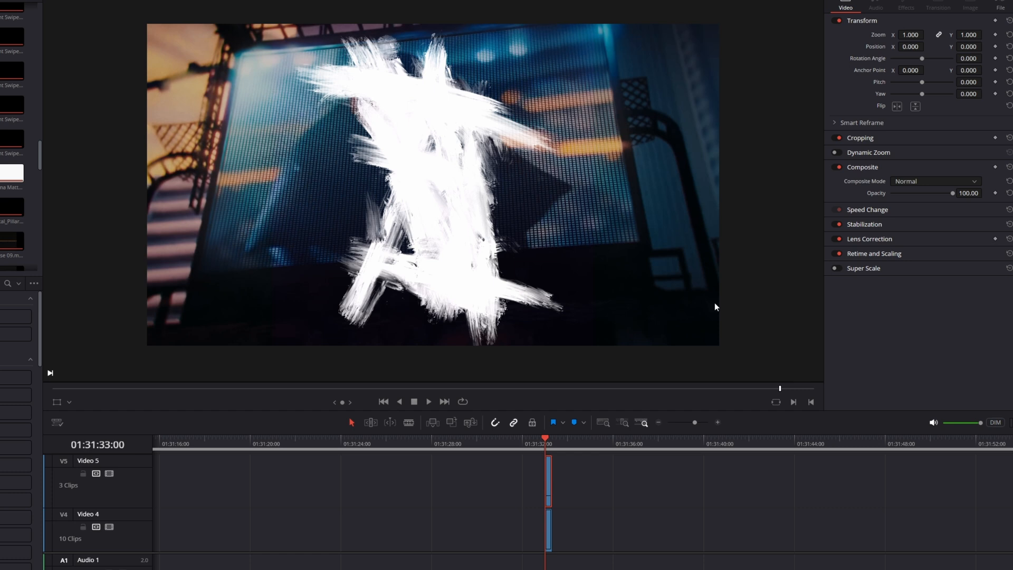
Scale the four letters to 0.520 and arrange them side by side to spell YEAT, with the T at X 813, Y -31
click(548, 514)
mouse_move(910, 46)
mouse_down()
mouse_move(976, 47)
mouse_move(817, 47)
mouse_up()
click(548, 501)
click(548, 517)
drag(575, 557, 532, 460)
mouse_move(910, 34)
mouse_down()
mouse_move(884, 35)
mouse_move(944, 47)
mouse_move(897, 47)
mouse_up()
click(549, 498)
drag(968, 46, 886, 47)
click(549, 511)
drag(968, 47, 886, 47)
click(547, 474)
drag(968, 47, 952, 47)
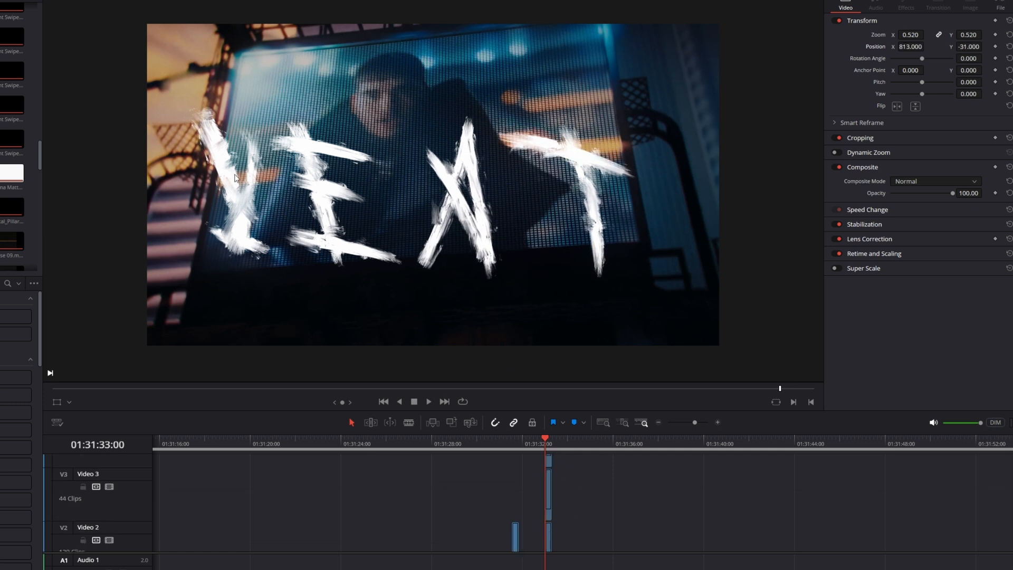
Move the four stacked letter clips together to 01:31:27:09, over the close-up shot of the singer
scroll(498, 482, down, 3)
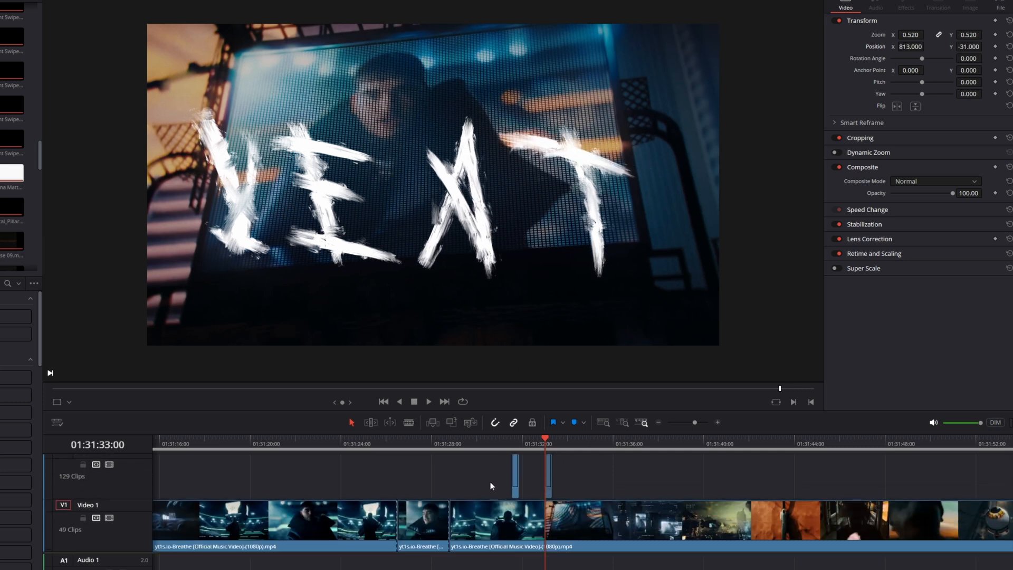
click(418, 444)
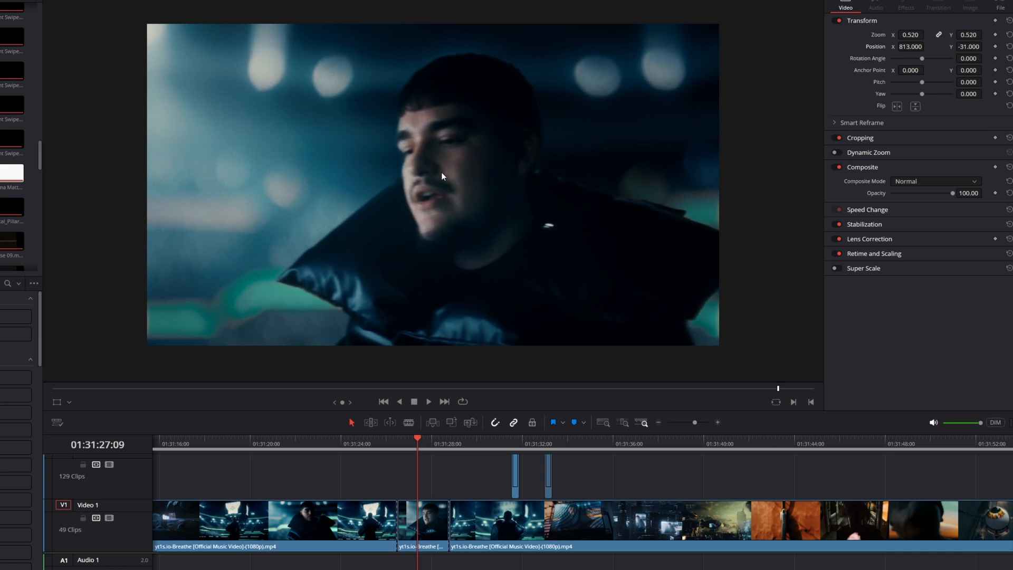
click(568, 490)
scroll(568, 489, up, 1)
mouse_move(564, 471)
mouse_down()
mouse_move(543, 454)
mouse_move(426, 477)
mouse_up()
scroll(451, 482, down, 1)
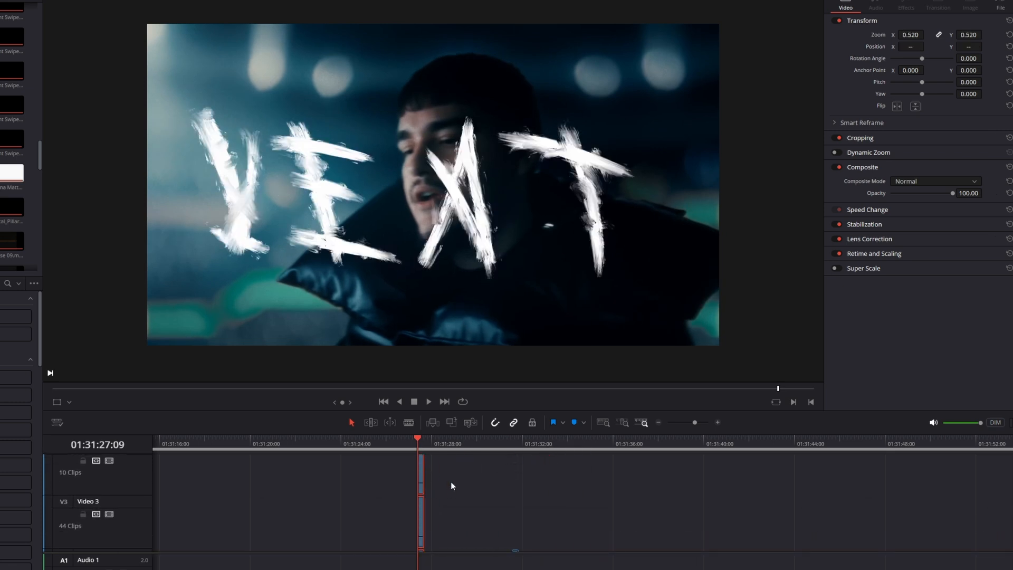
scroll(451, 480, down, 2)
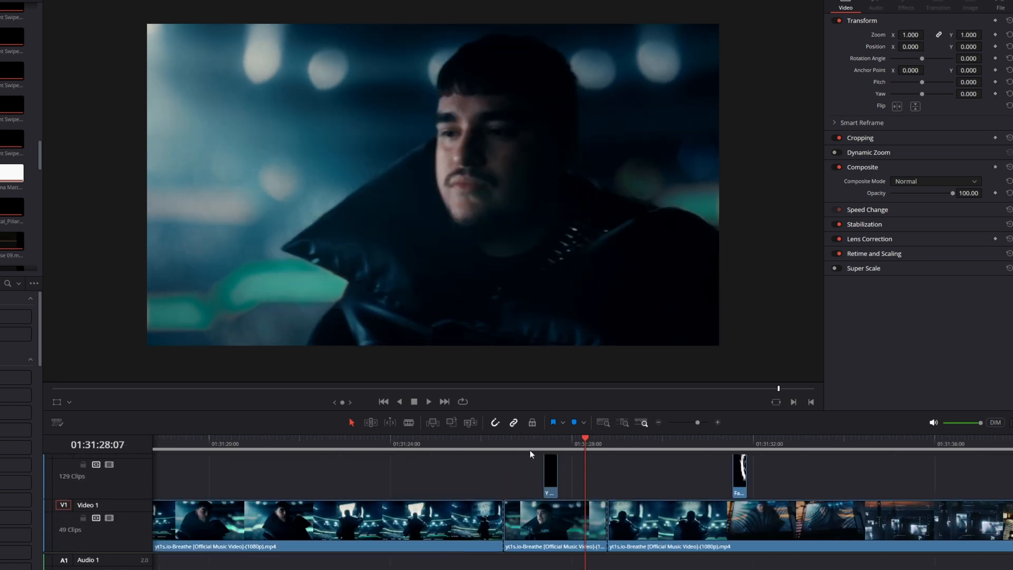
Move the four stacked letter clips to the start of the singer's close-up shot on the timeline
drag(529, 451, 516, 495)
scroll(612, 481, up, 1)
scroll(563, 483, down, 1)
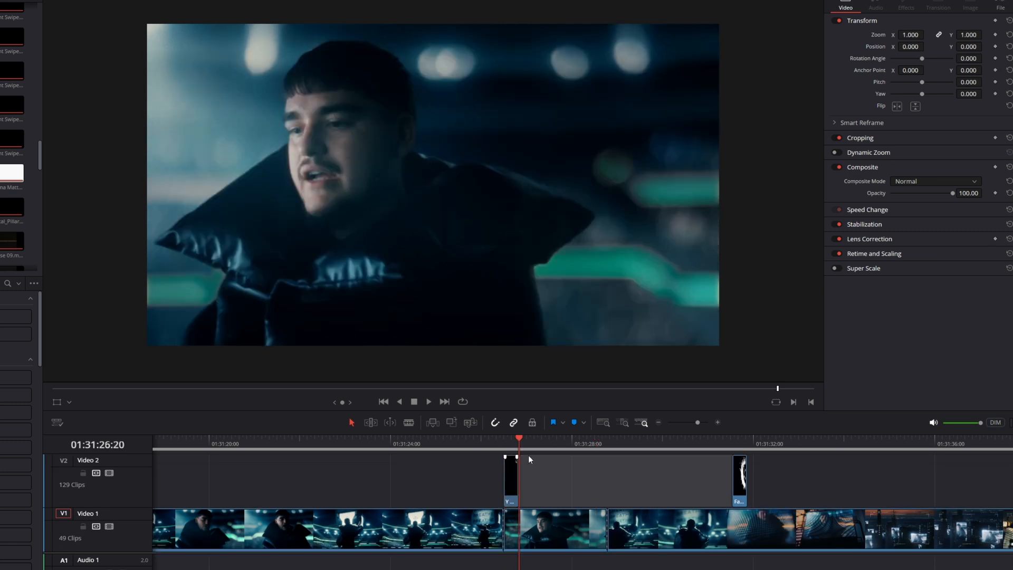
Copy the four stacked letter clips and paste them six times end to end from 01:31:26:20 across the close-up shot
mouse_move(530, 444)
mouse_down()
mouse_move(599, 446)
mouse_move(517, 445)
mouse_up()
drag(565, 487, 499, 456)
scroll(537, 471, down, 5)
key(ctrl+c)
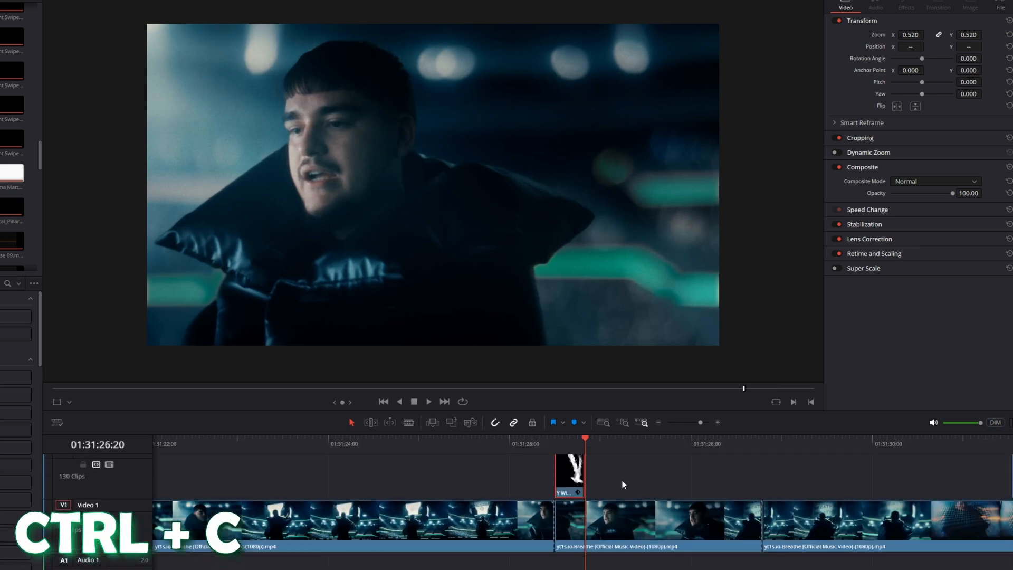
key(ctrl+v)
key(ctrl+v)
key(ctrl+v)
key(ctrl+v)
key(ctrl+v)
key(ctrl+v)
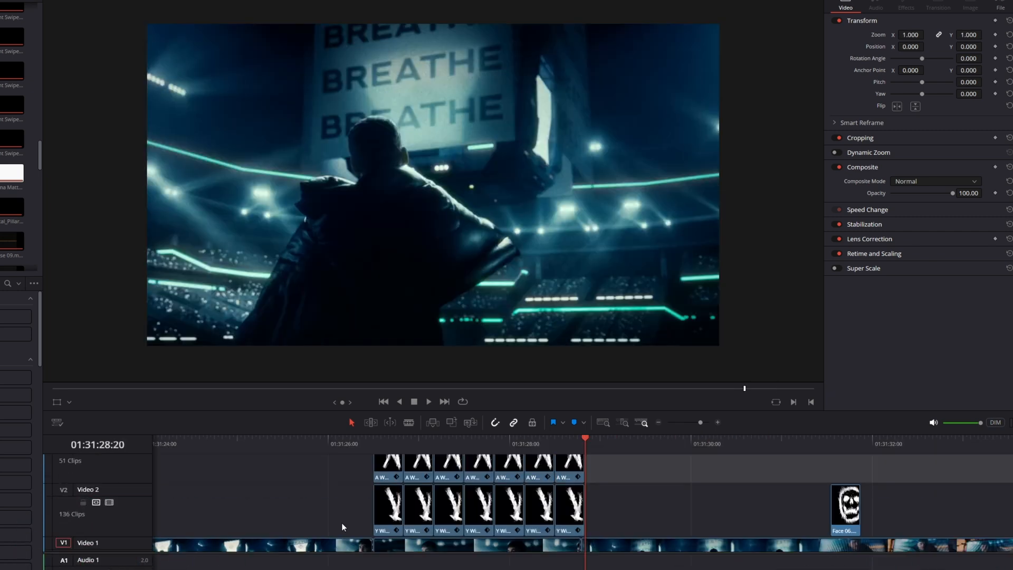
Trim off the part of the last letter clips beyond 01:31:28:19 on all four tracks and play back the sequence
click(613, 516)
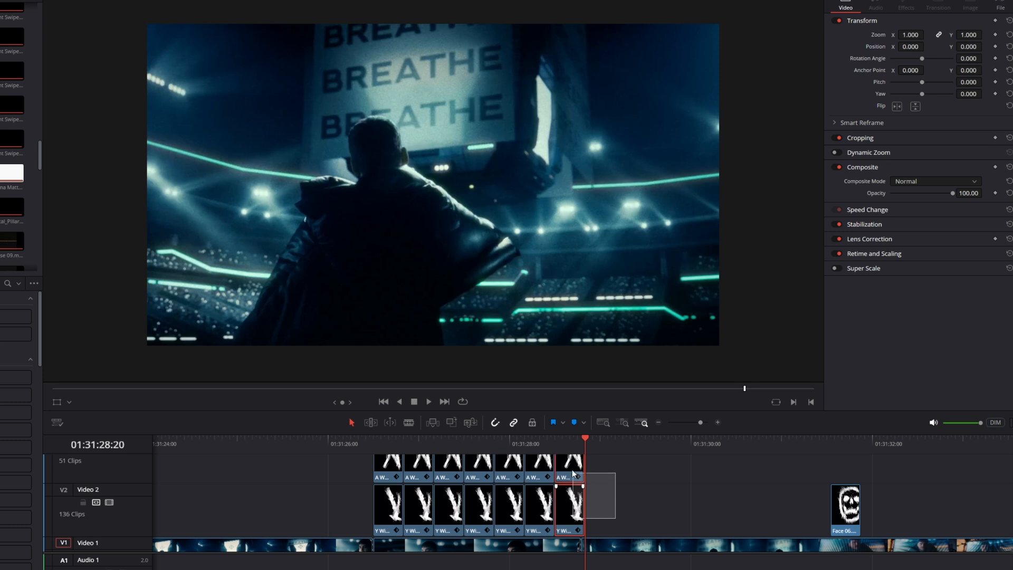
drag(572, 473, 571, 458)
scroll(580, 489, down, 2)
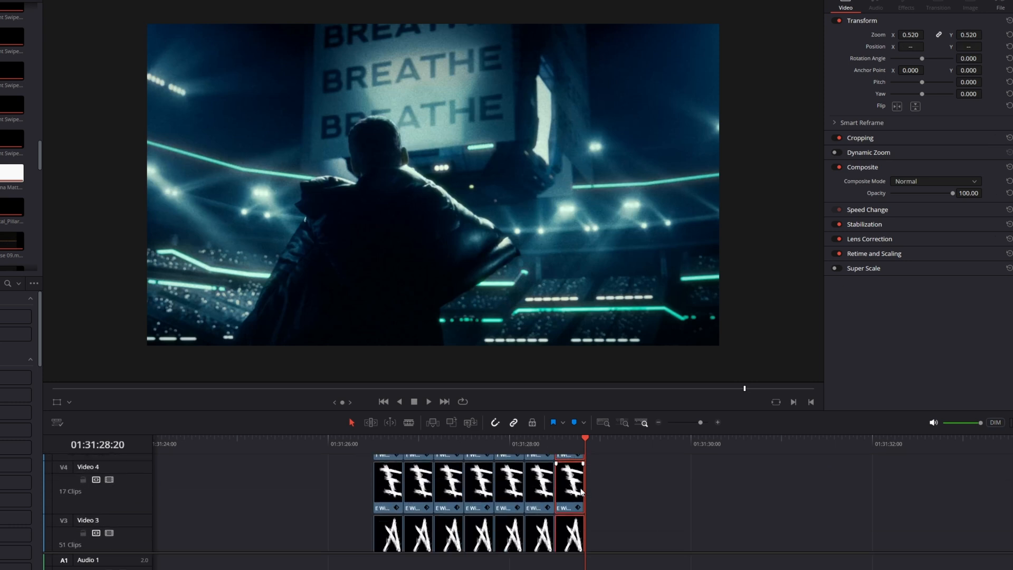
scroll(580, 489, down, 2)
click(581, 442)
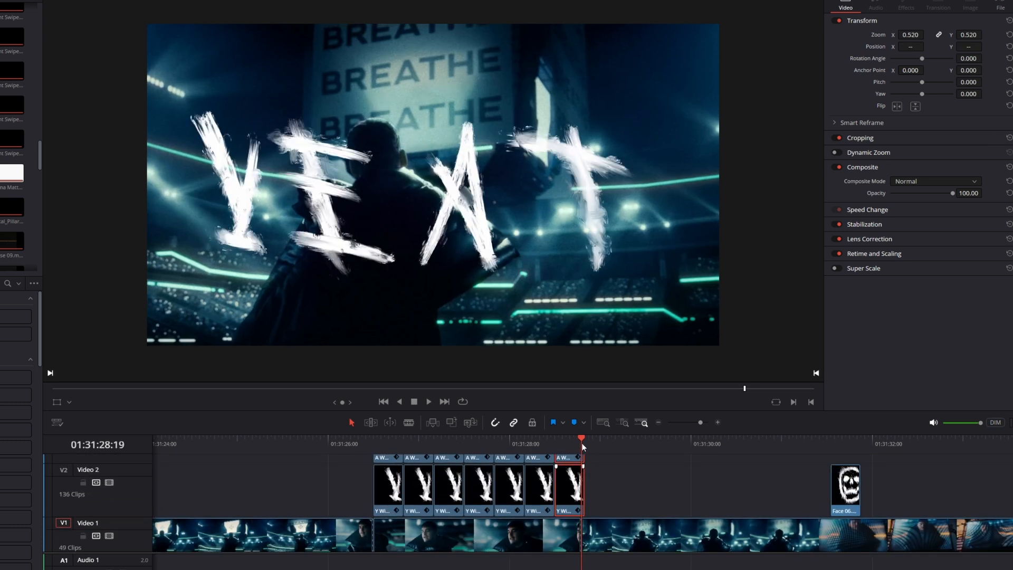
drag(617, 510, 583, 457)
key(BackSpace)
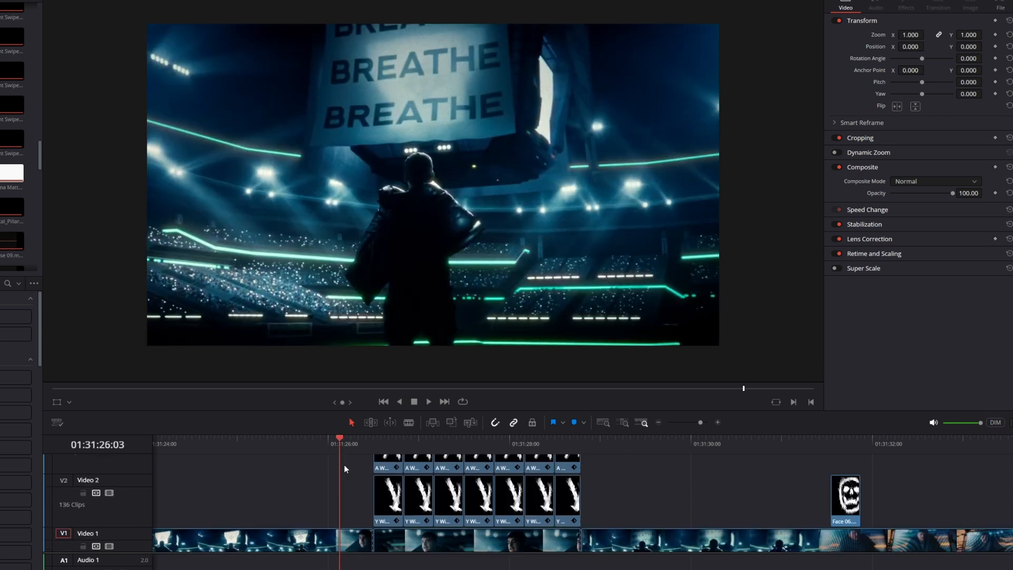
key(space)
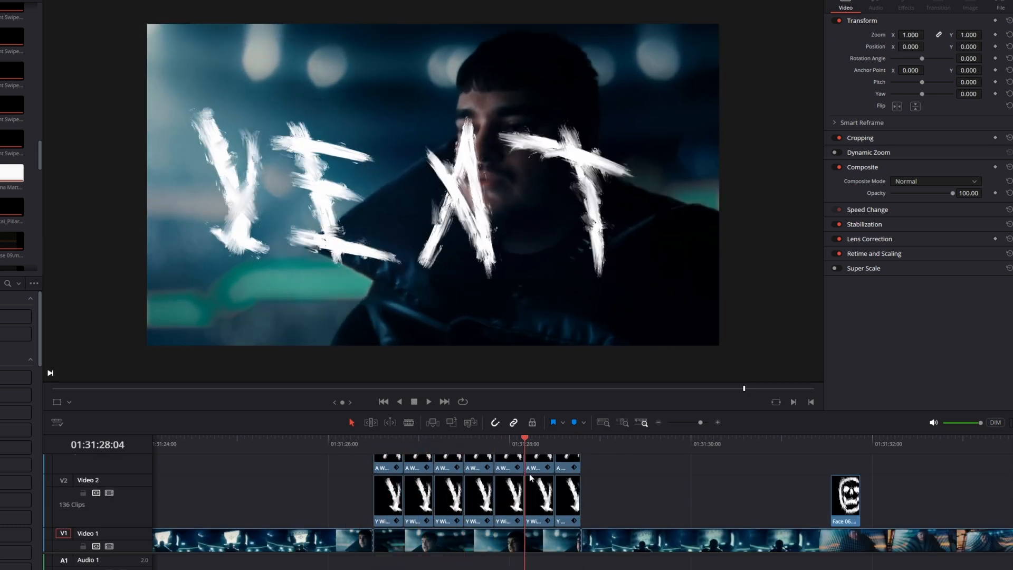
Combine all the letter clips on the four tracks into one compound clip and scrub through it
scroll(650, 480, down, 1)
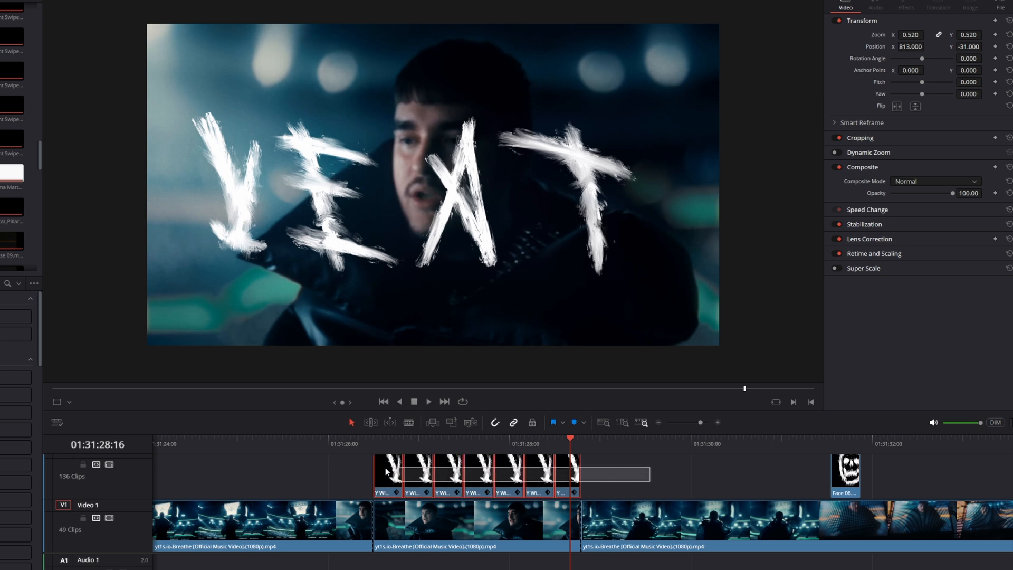
scroll(386, 467, up, 5)
right_click(385, 473)
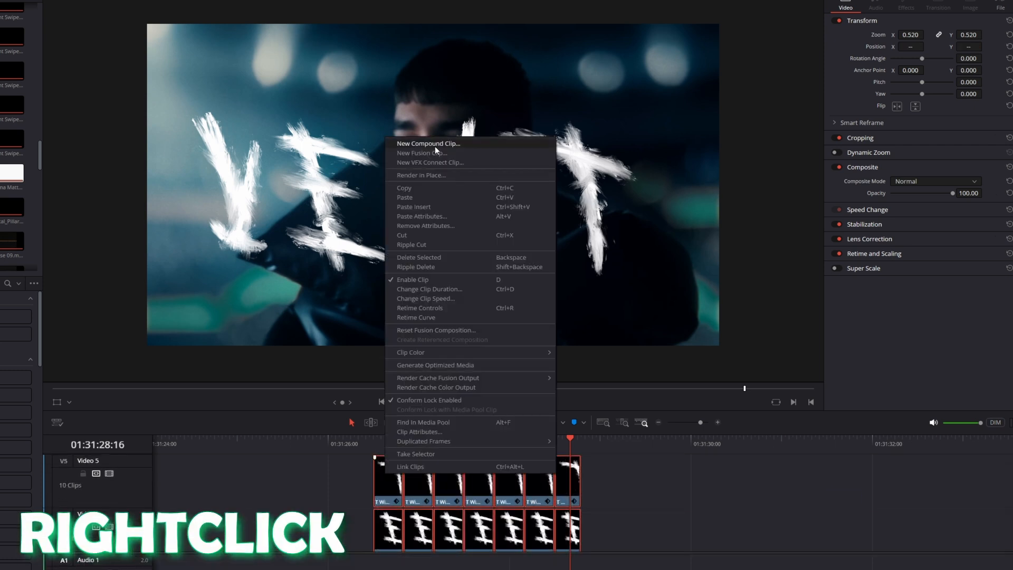
click(435, 144)
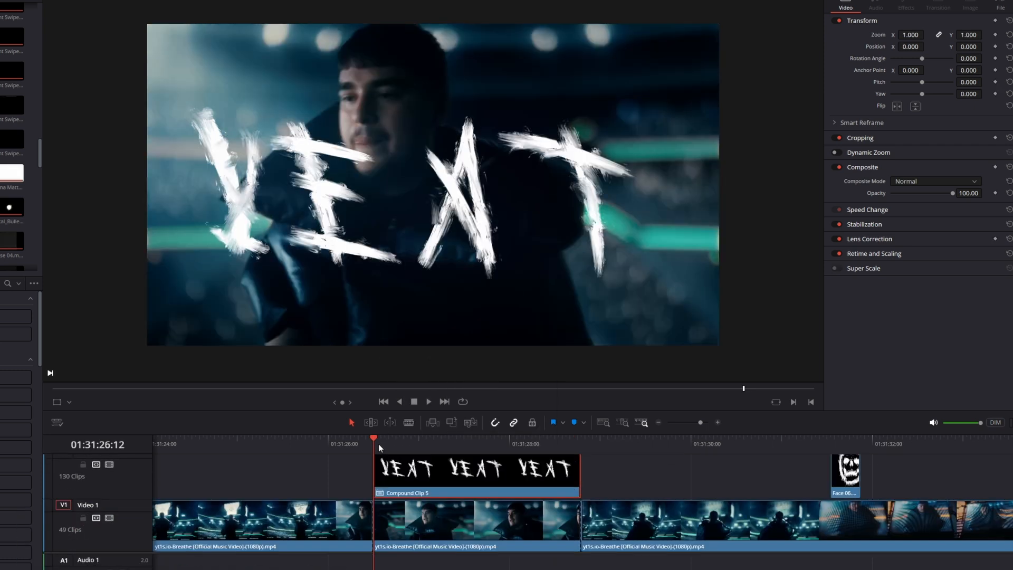
drag(378, 444, 513, 460)
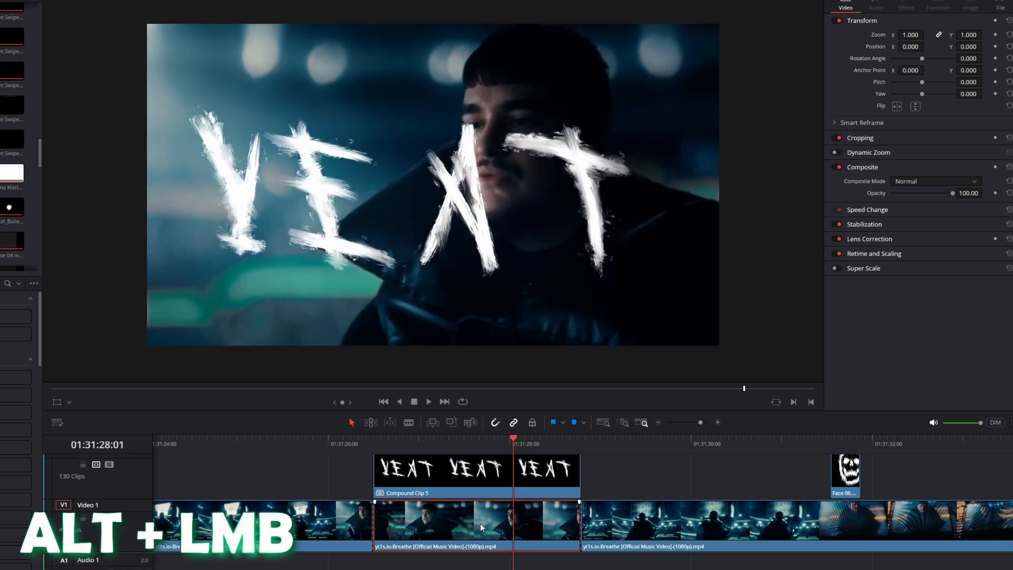
Duplicate the singer's close-up clip onto Video 3 above the letters' compound clip and open the copy on the Fusion page
scroll(480, 523, up, 1)
drag(517, 527, 514, 488)
drag(530, 441, 485, 442)
click(461, 552)
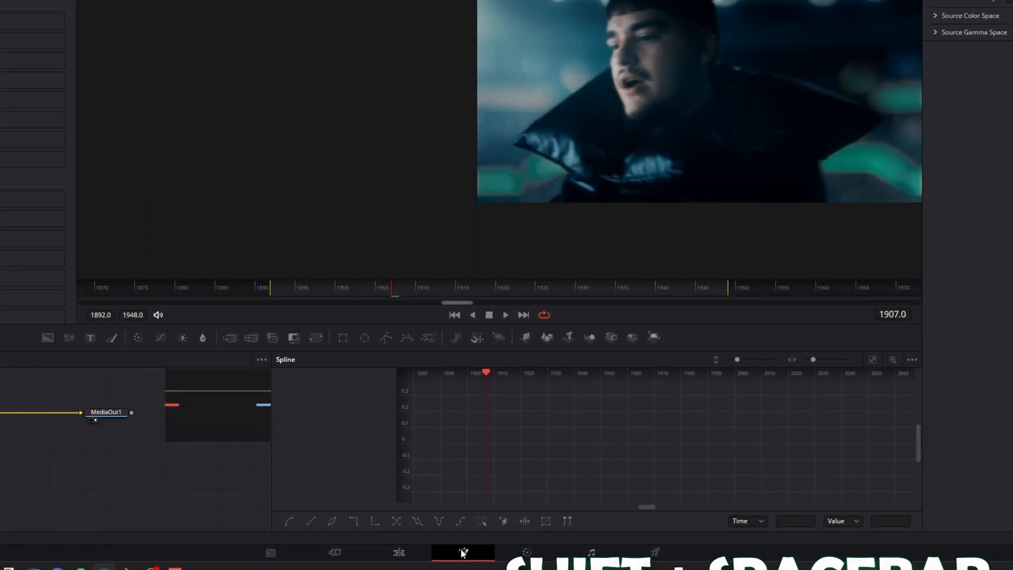
Add a Magic Mask node to the duplicated close-up clip
key(shift+space)
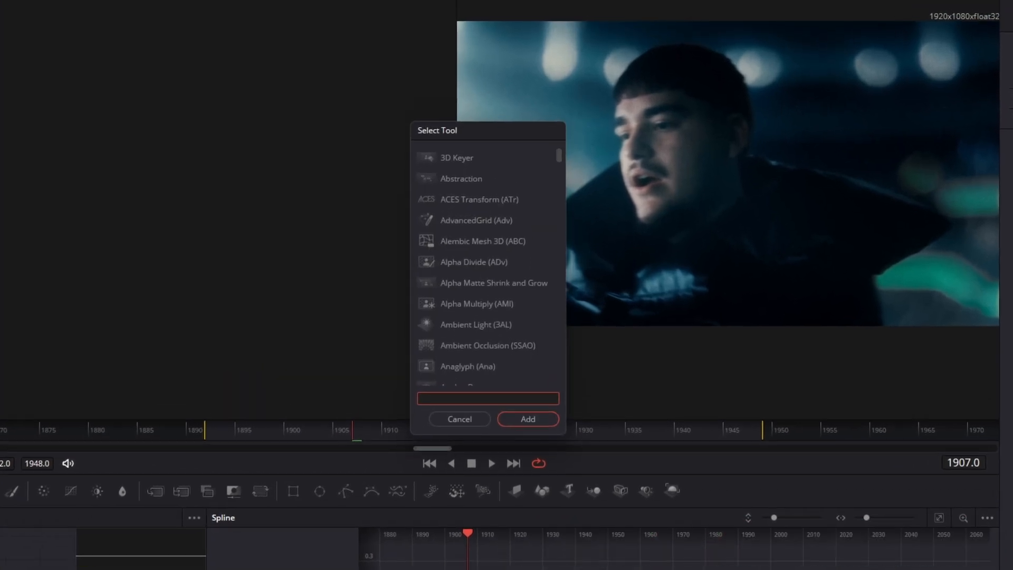
text(magic)
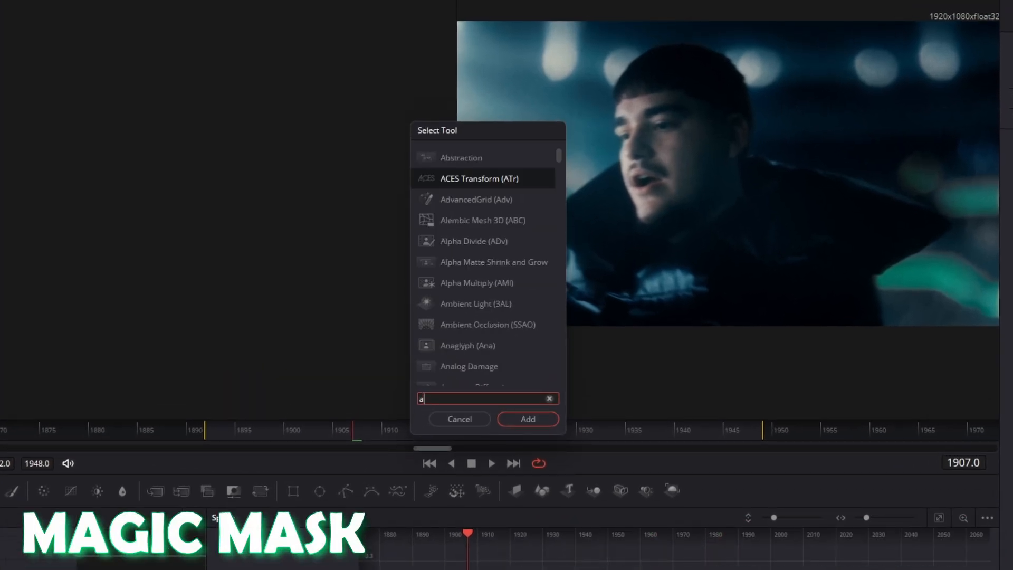
text(gic)
click(469, 164)
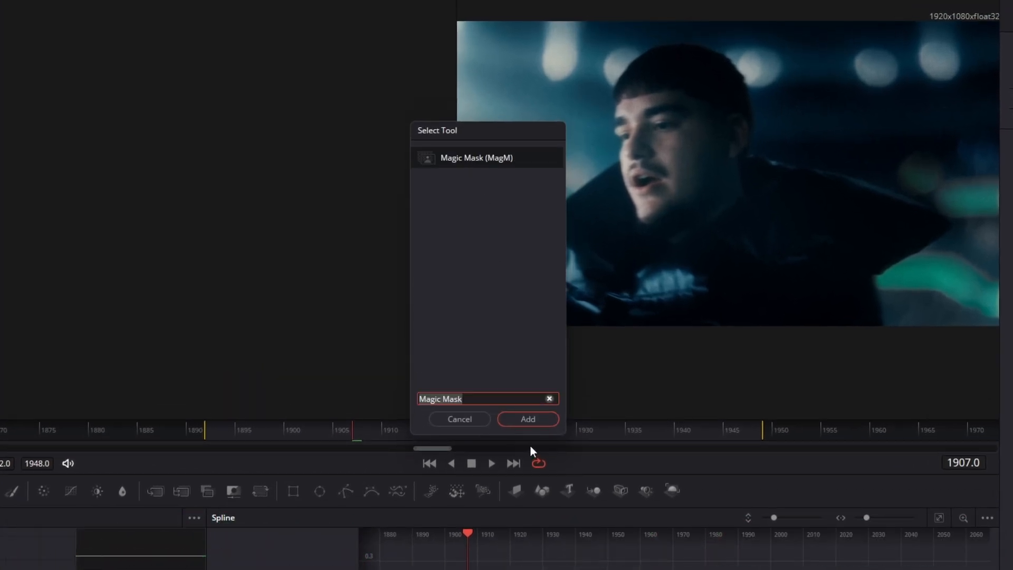
click(529, 420)
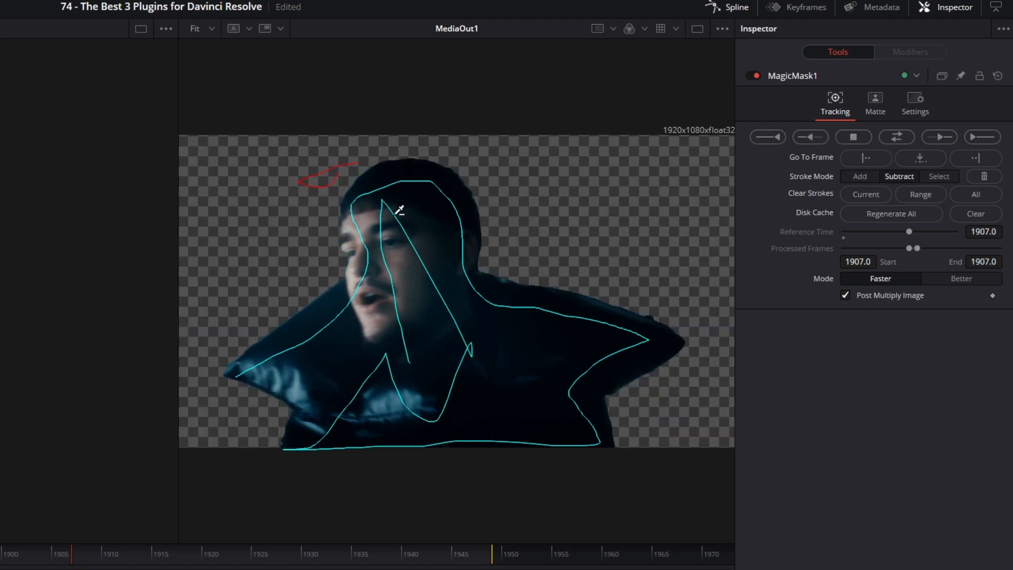
Track the singer's Magic Mask in both directions, soften its matte with a slight blur, and return to the Edit page
click(886, 141)
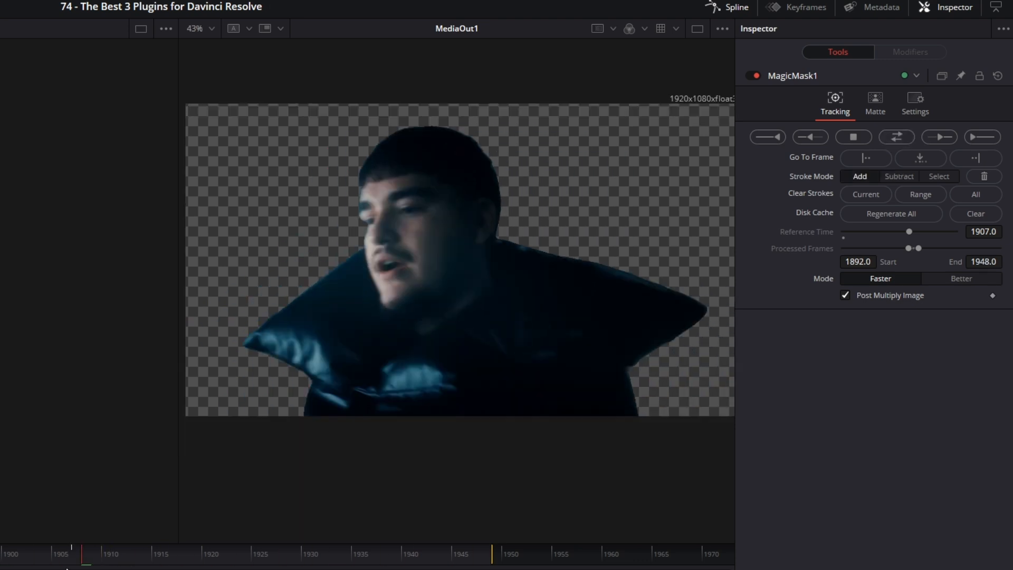
click(873, 105)
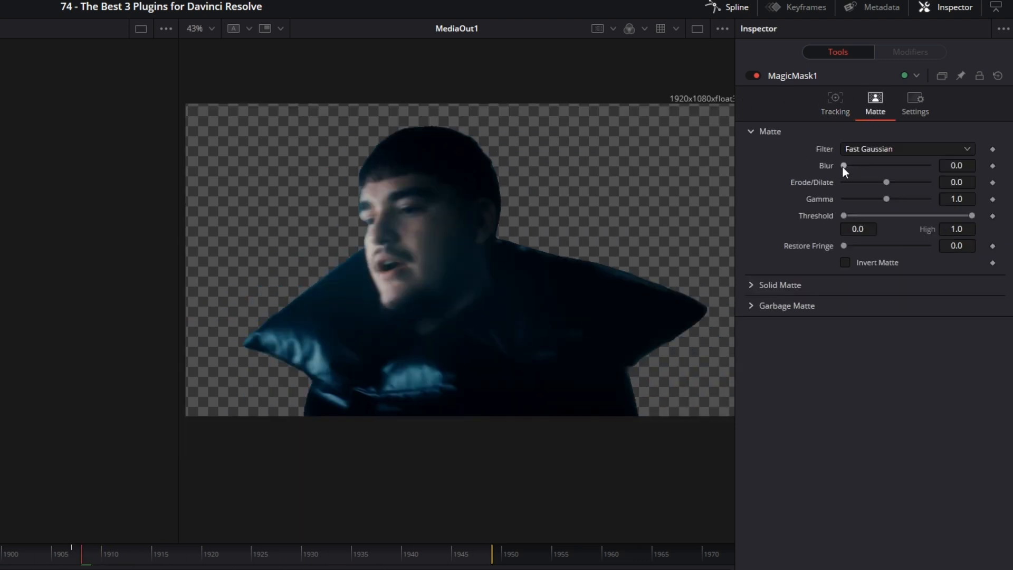
drag(843, 165, 848, 166)
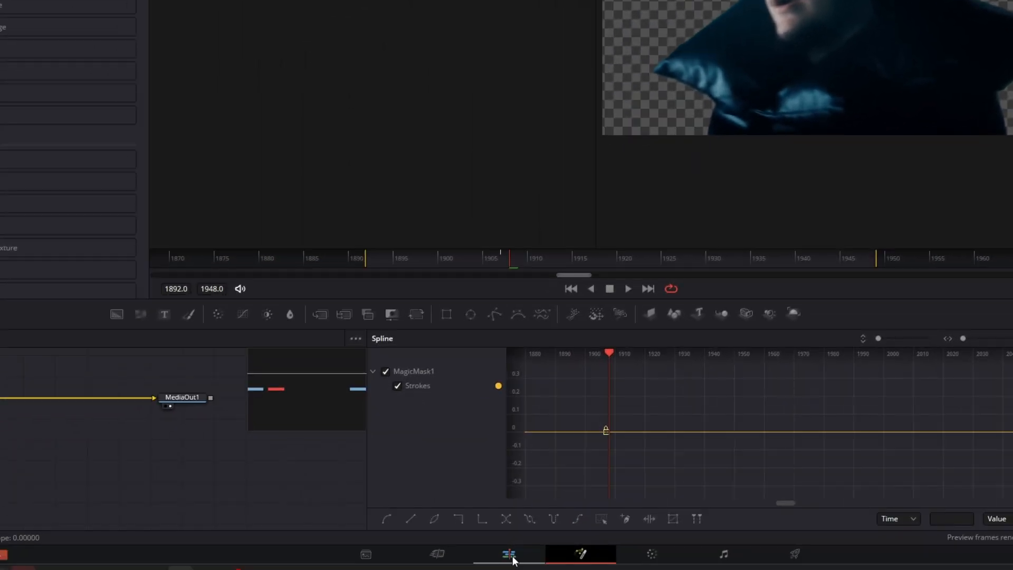
click(509, 554)
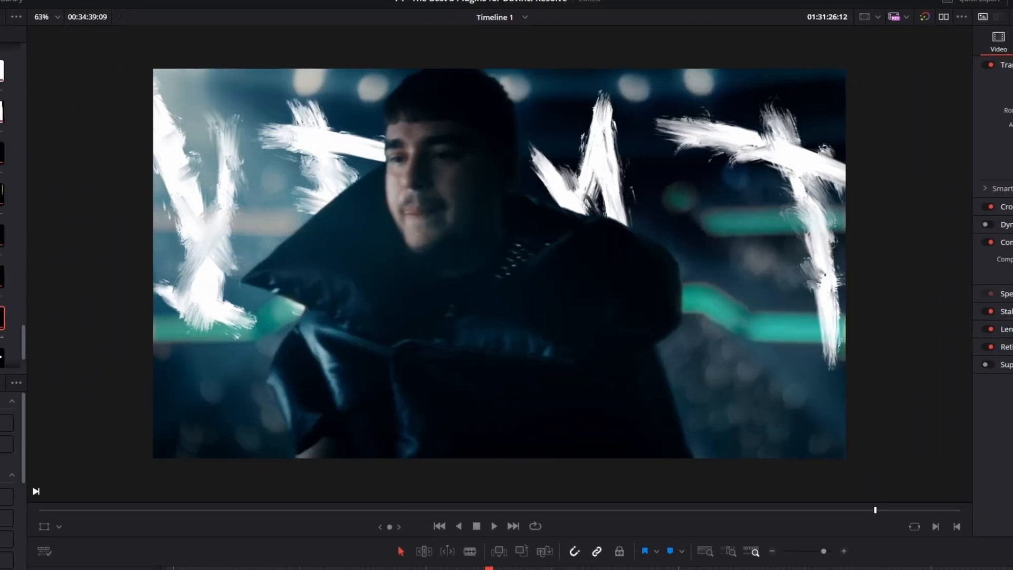
Move the Face 06.mov clip onto Video 4 above the masked singer, starting at 01:31:26:12
click(962, 485)
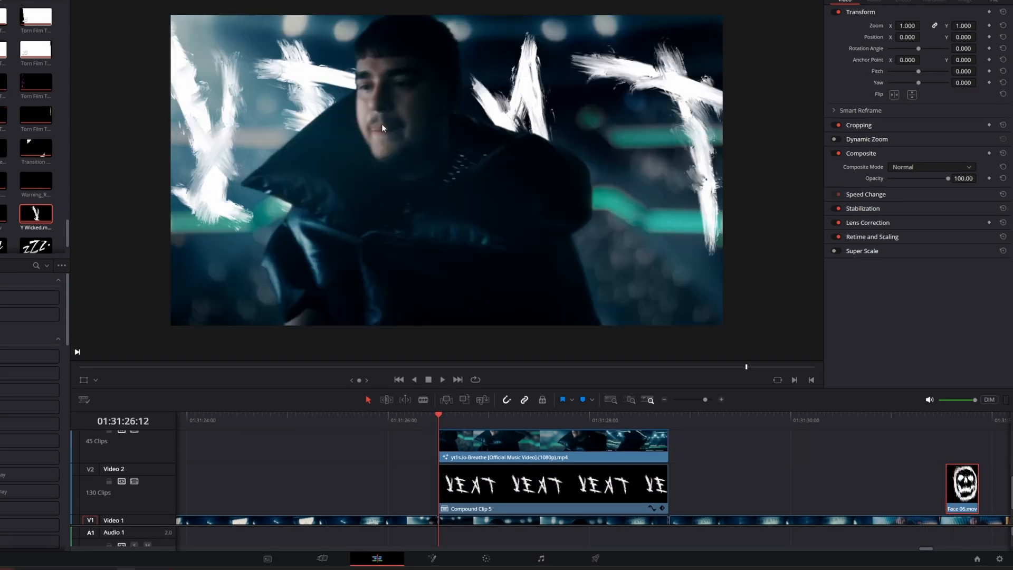
drag(963, 486, 876, 412)
drag(467, 460, 442, 460)
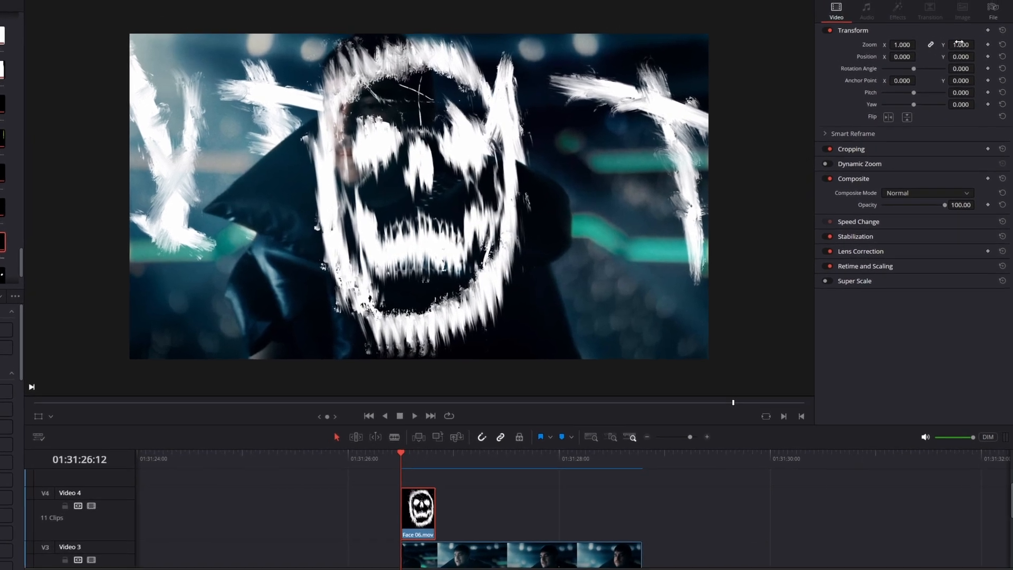
Fit the drawn face over the singer's face with zoom 0.440, position X -364, Y 237, rotation -0.700 and a horizontal flip
drag(904, 36, 865, 36)
drag(974, 74, 911, 87)
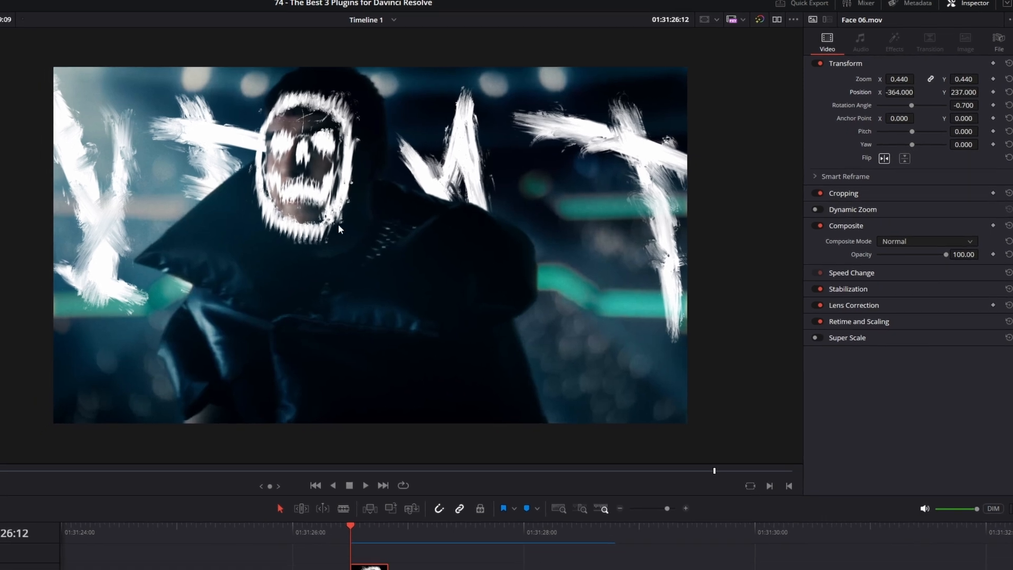
Copy the Face 06.mov clip and paste it six times end to end on Video 4 from 01:31:26:20
key(Down)
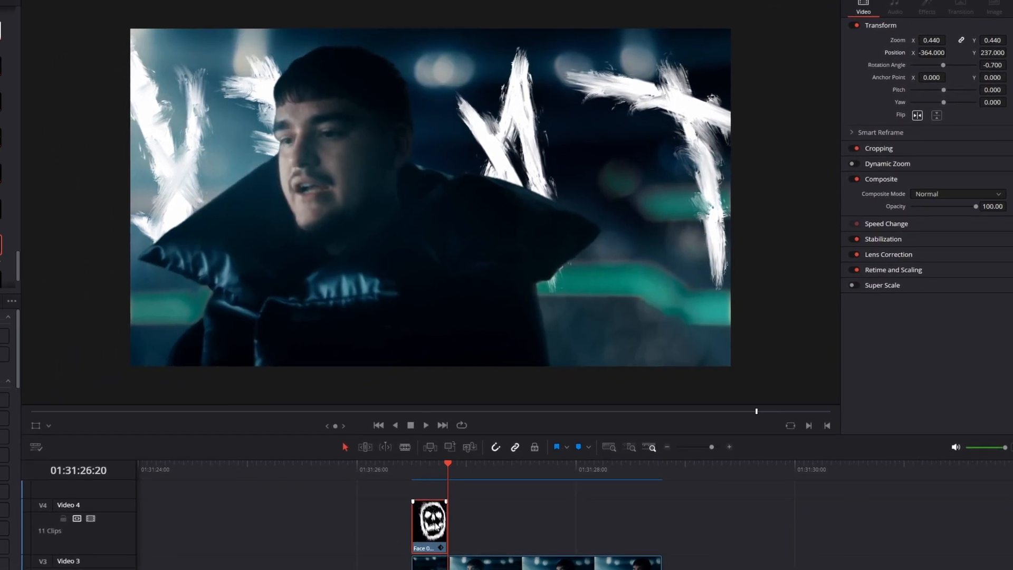
key(ctrl+c)
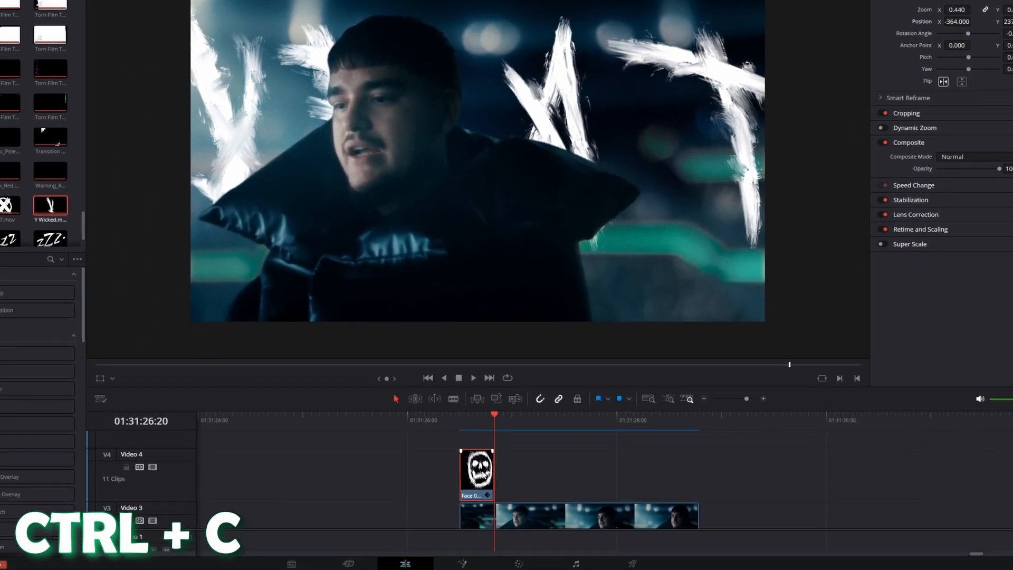
key(ctrl+v)
key(ctrl+v)
key(ctrl+v)
key(ctrl+v)
key(ctrl+v)
key(ctrl+v)
Cut the last face clip at 01:31:28:19 and delete the part extending past the close-up shot
drag(543, 417, 702, 445)
click(700, 471)
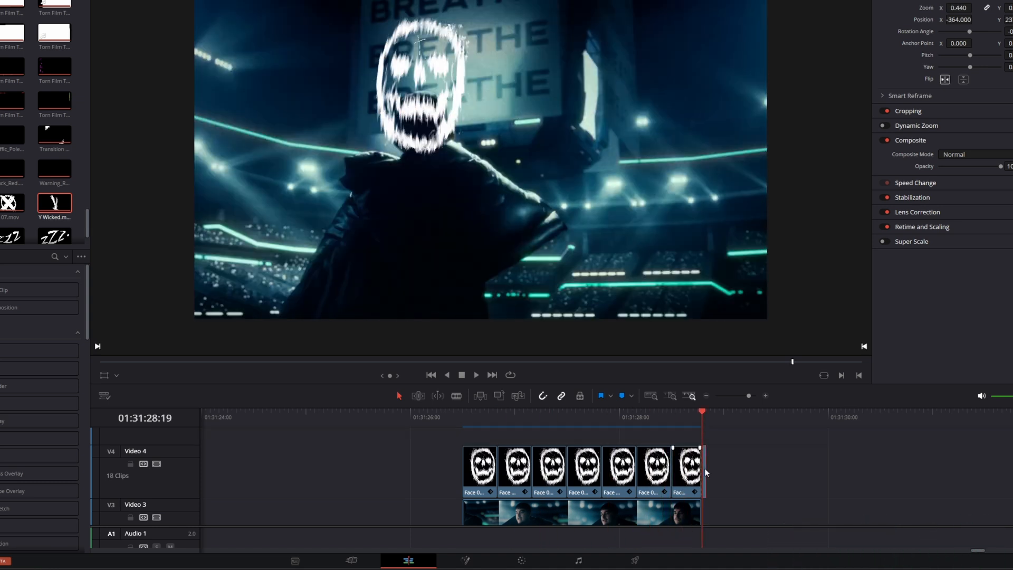
key(Delete)
Combine all the face clips on Video 4 into one compound clip and check it at 01:31:27:10
drag(704, 474, 439, 474)
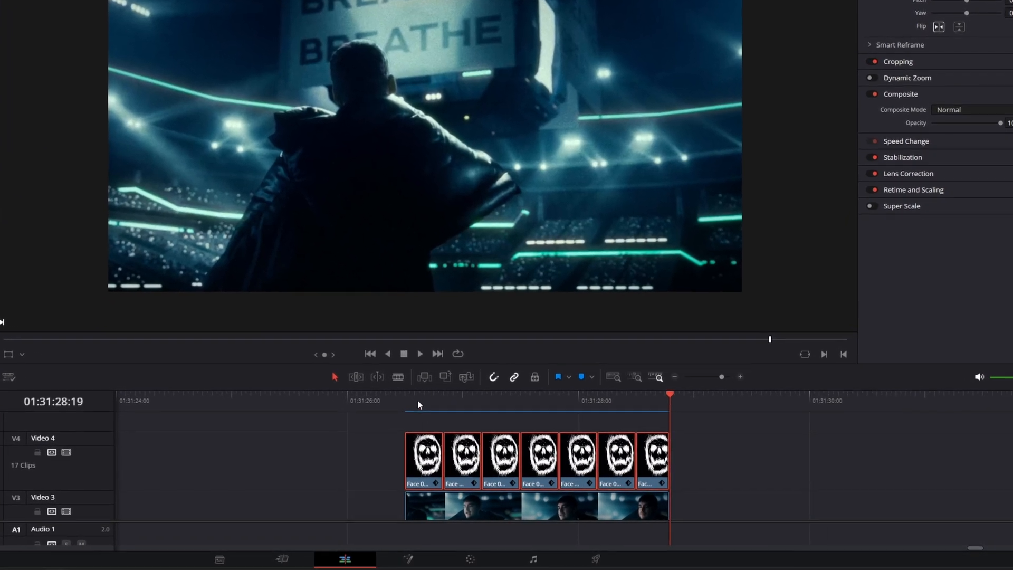
click(426, 401)
right_click(433, 455)
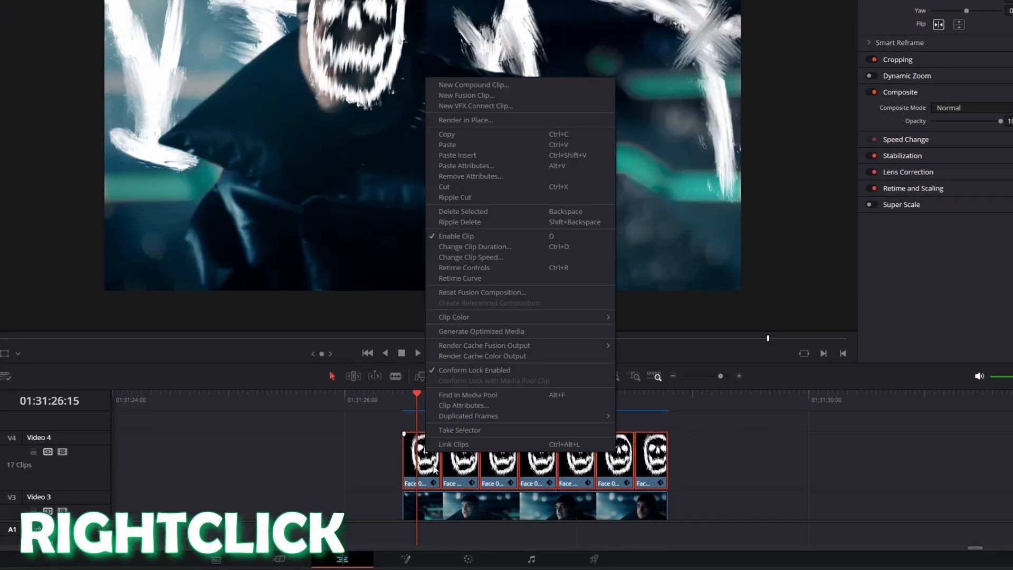
click(498, 85)
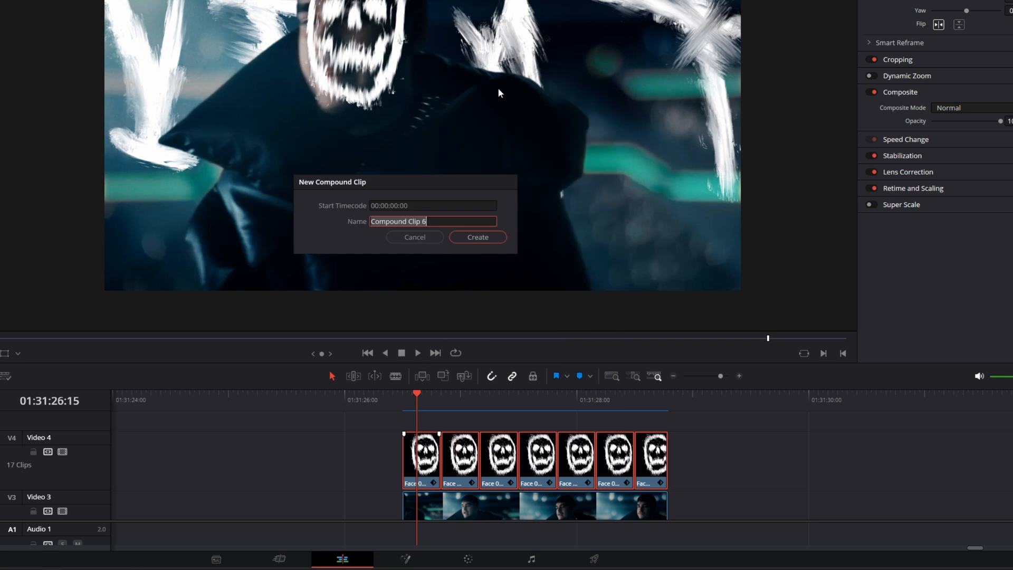
click(495, 239)
click(509, 400)
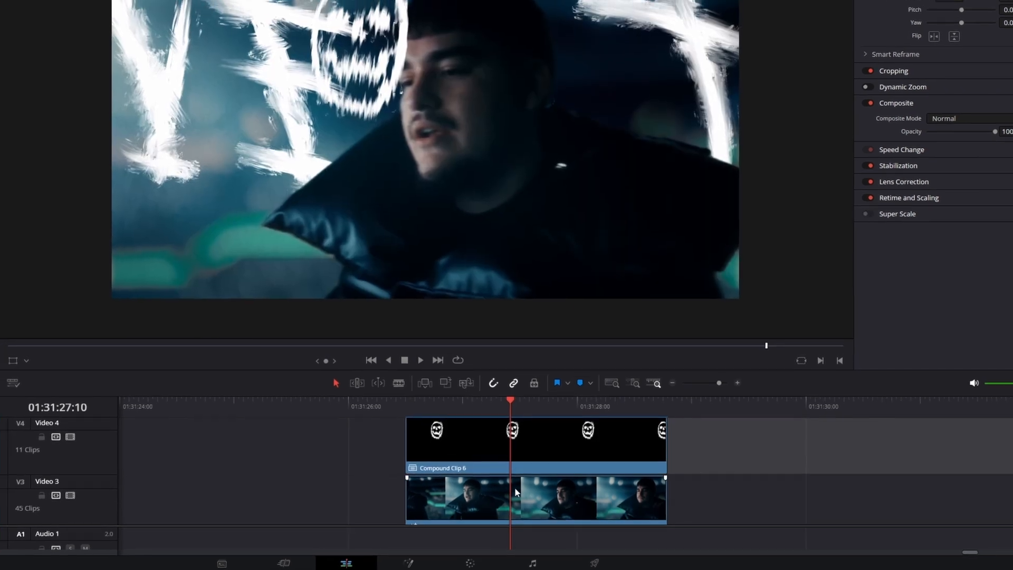
Merge the faces' compound clip and the masked singer clip into a new Fusion clip and open it on the Fusion page
click(452, 499)
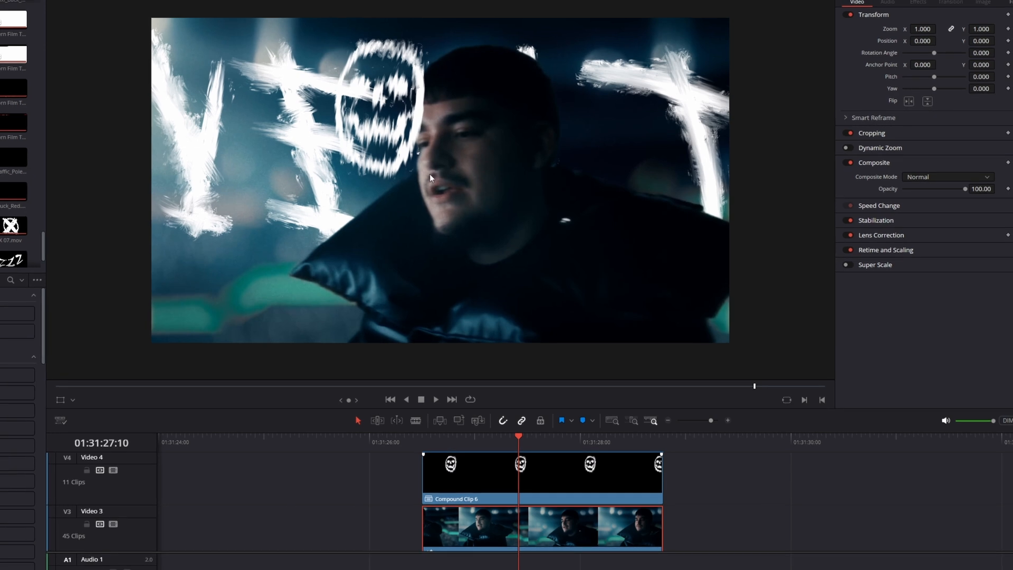
right_click(467, 484)
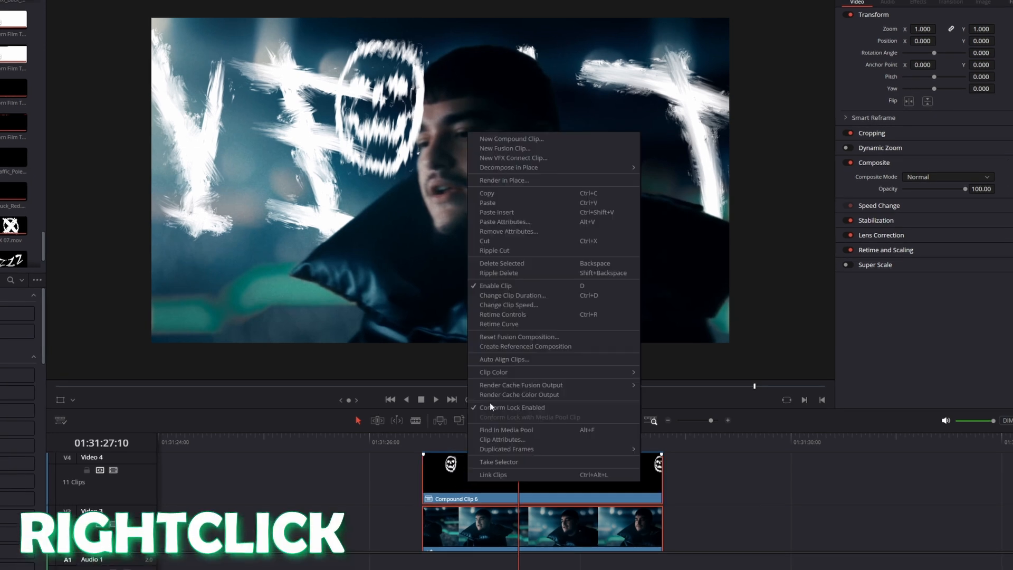
click(501, 149)
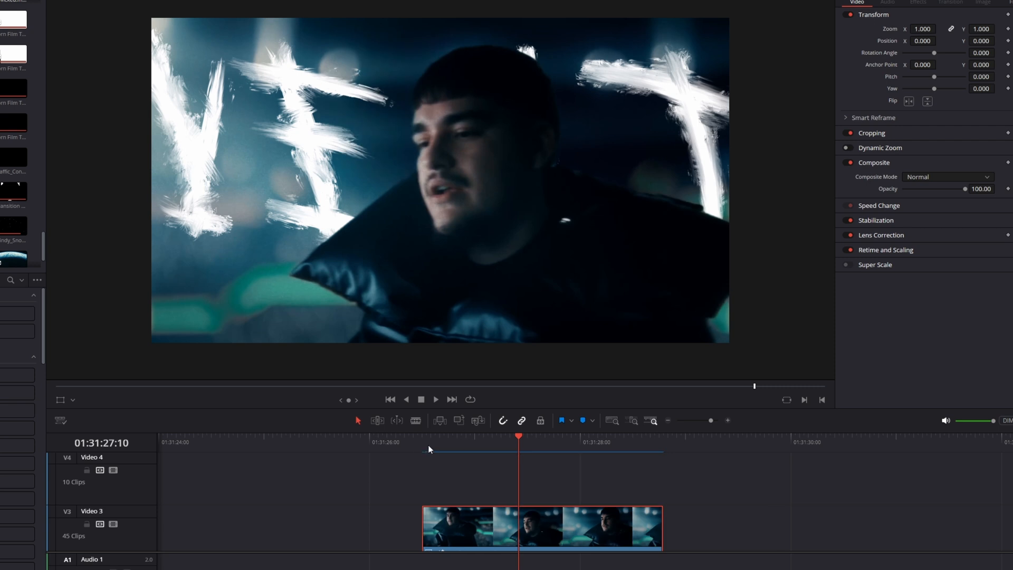
drag(626, 457, 457, 482)
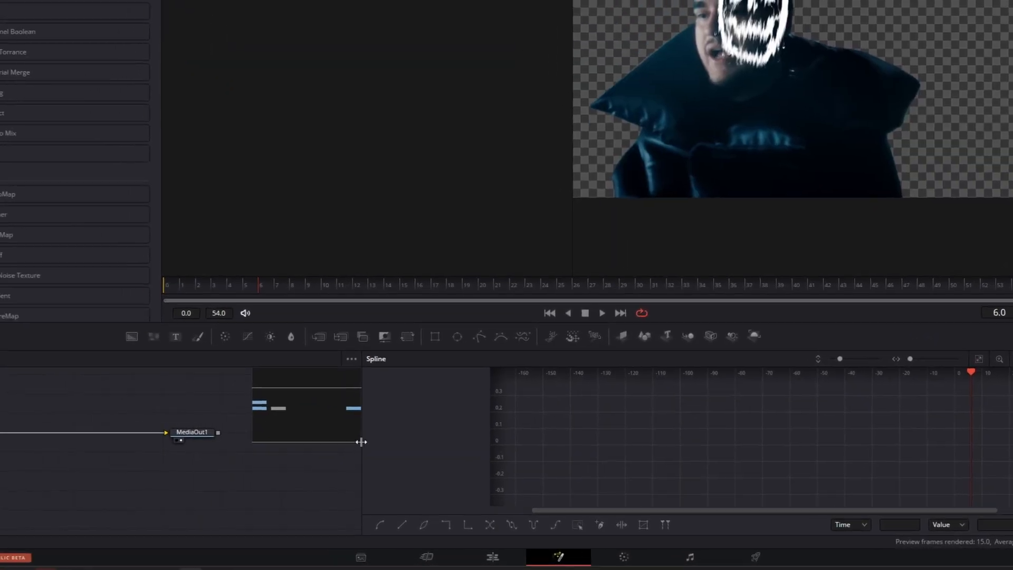
Show the MediaIn1 node with the singer in the empty viewer and rename it BG
scroll(138, 483, up, 3)
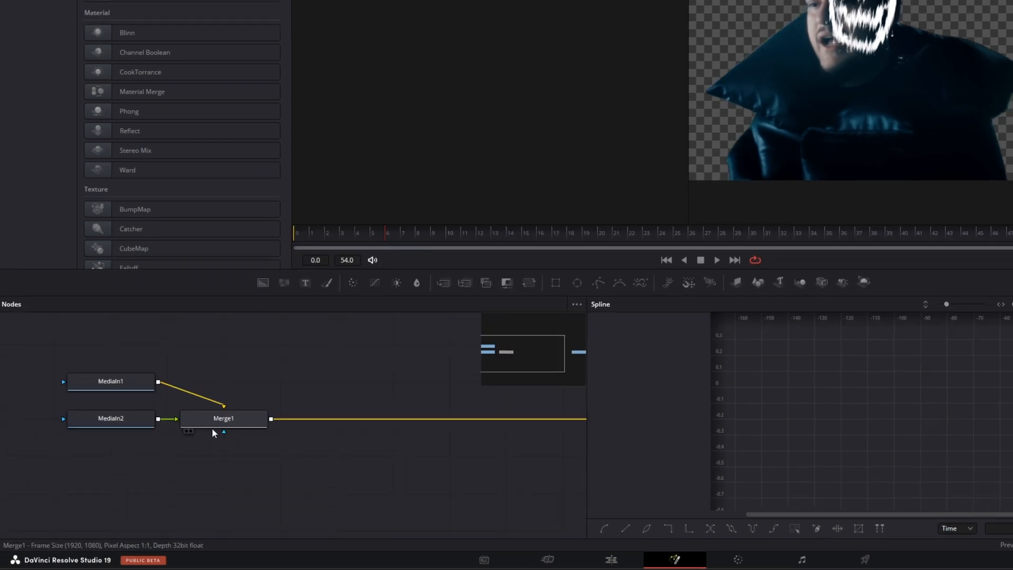
click(92, 423)
click(88, 382)
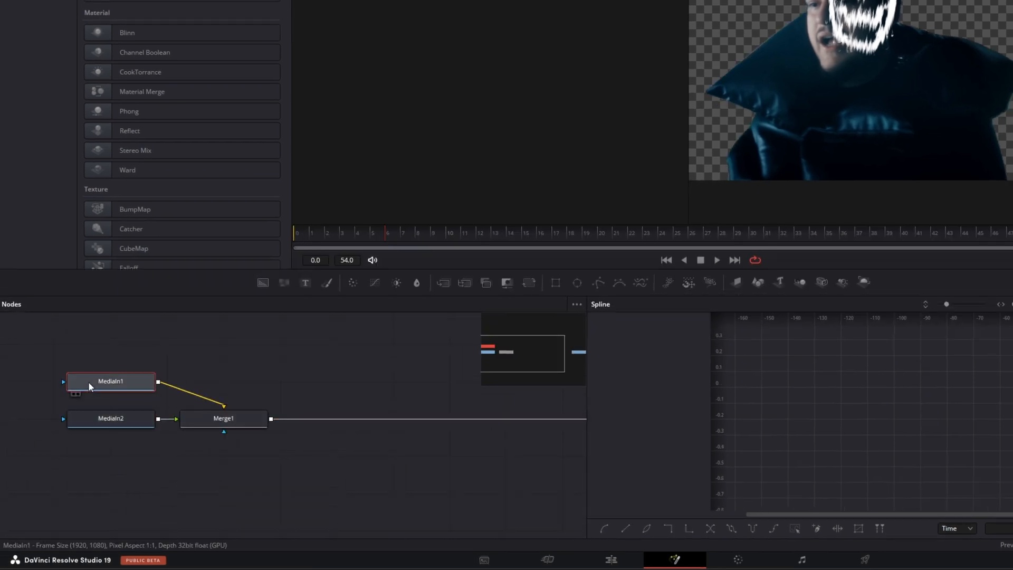
click(110, 425)
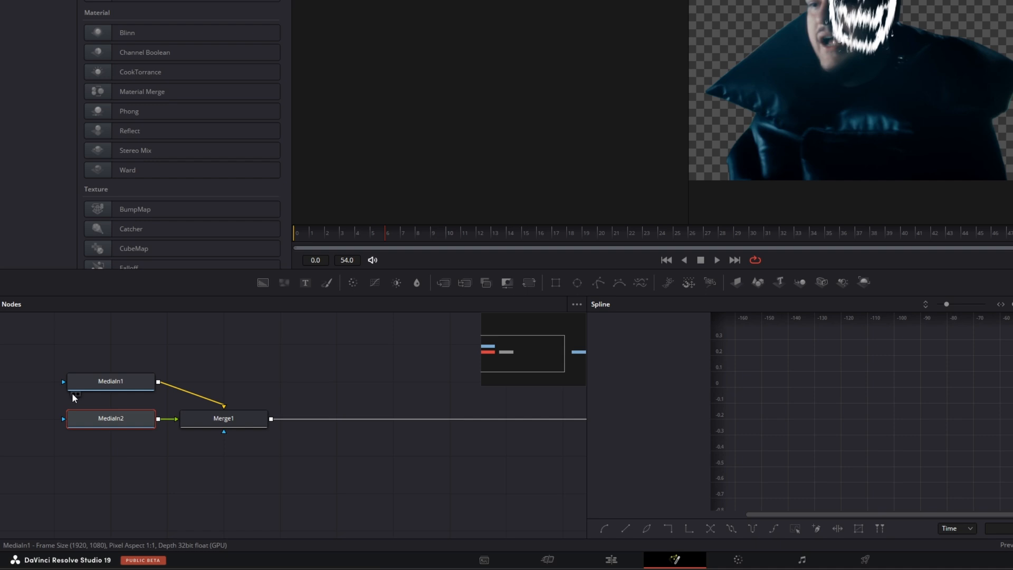
click(72, 393)
click(146, 382)
right_click(128, 383)
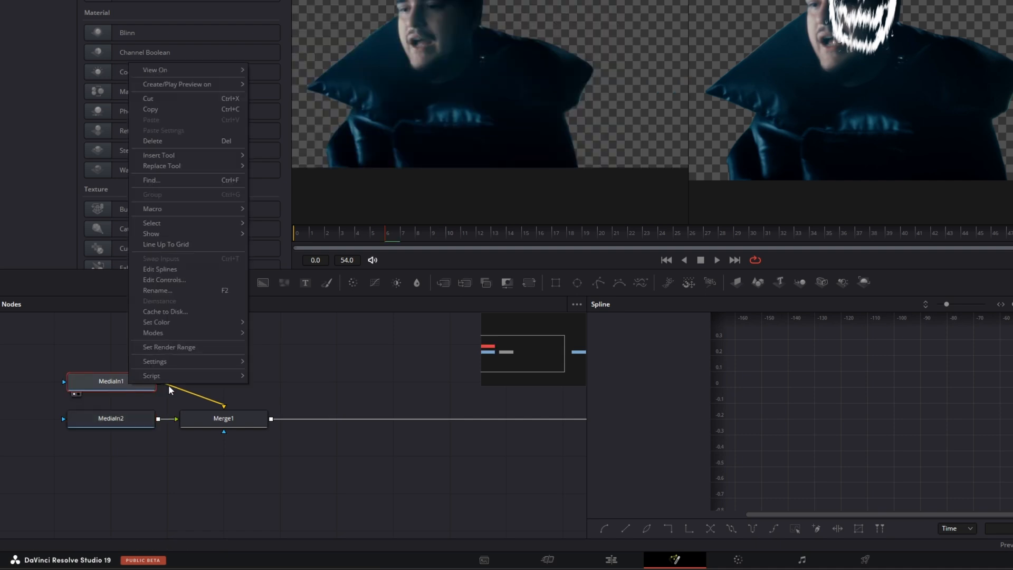
click(157, 290)
text(BG)
key(Return)
Rename the MediaIn2 node, which holds the drawn face animation, as AM
click(118, 420)
right_click(119, 420)
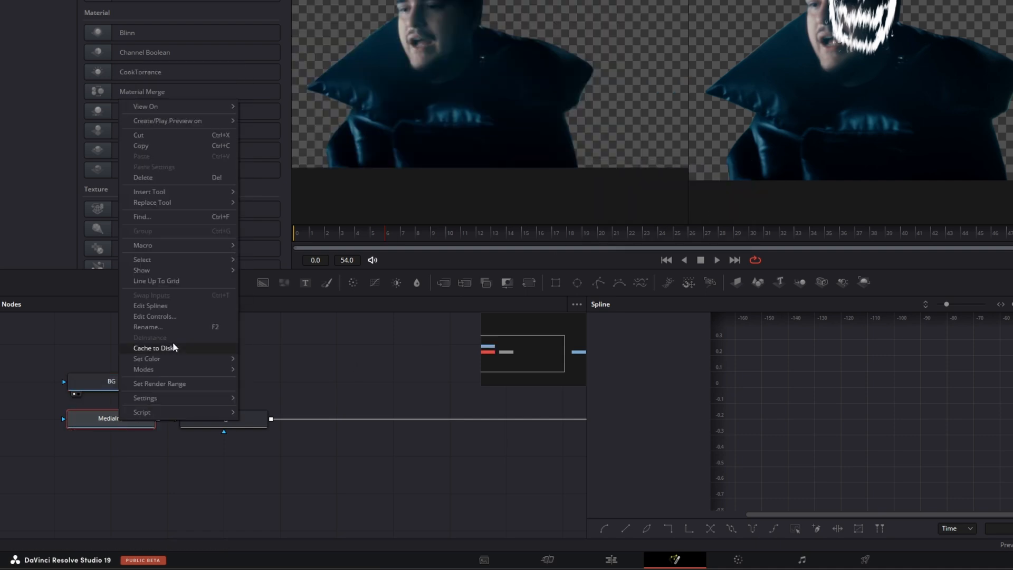
click(153, 327)
text(AM)
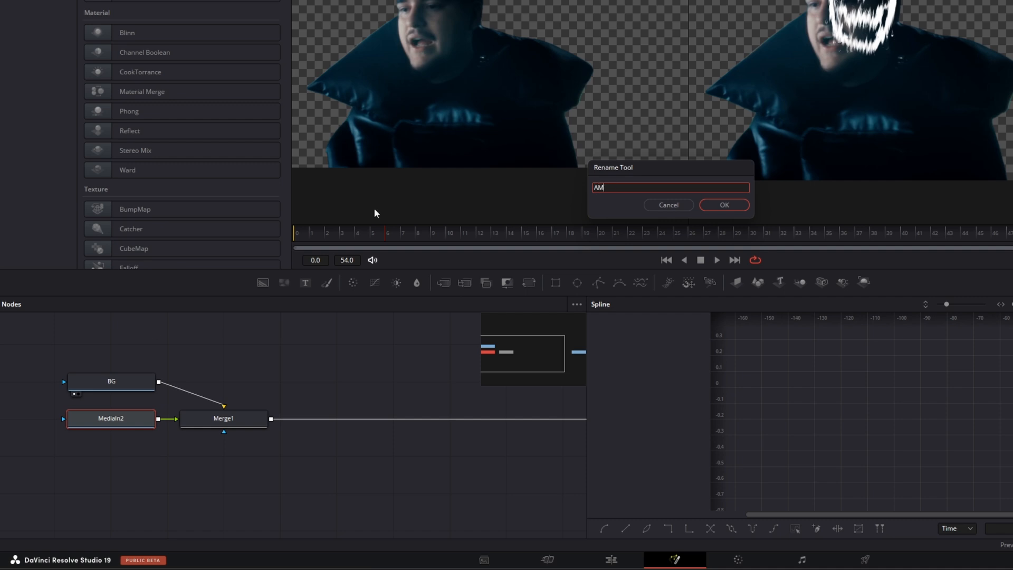
key(Return)
click(205, 359)
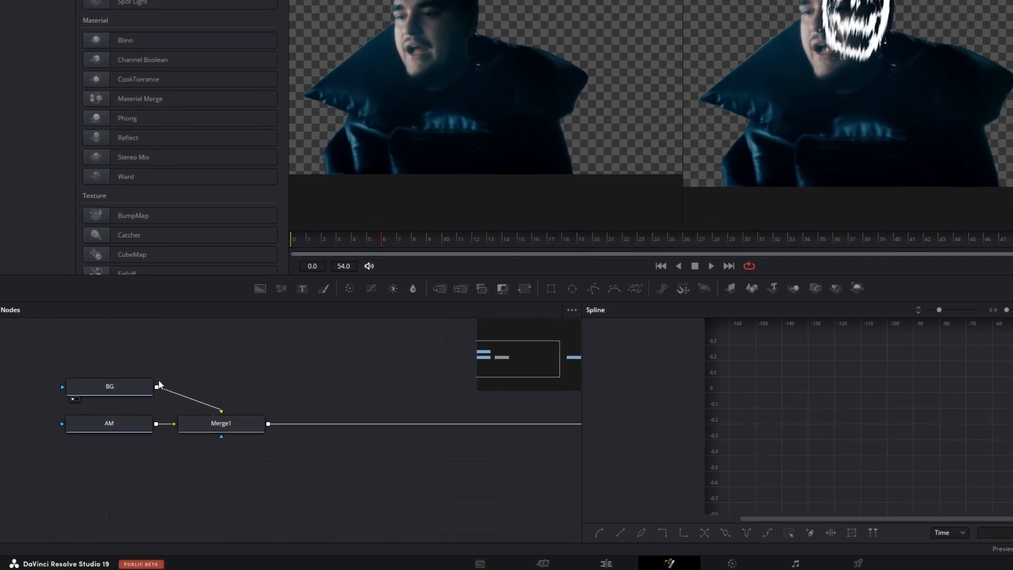
Add a Planar Tracker node directly after the BG node
click(133, 382)
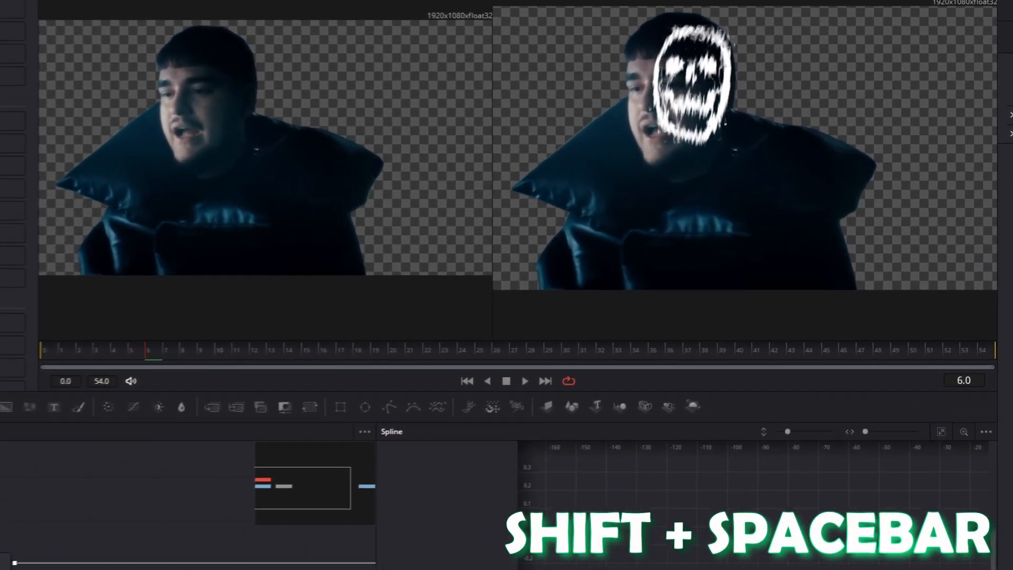
key(shift+space)
text(Magic Mask)
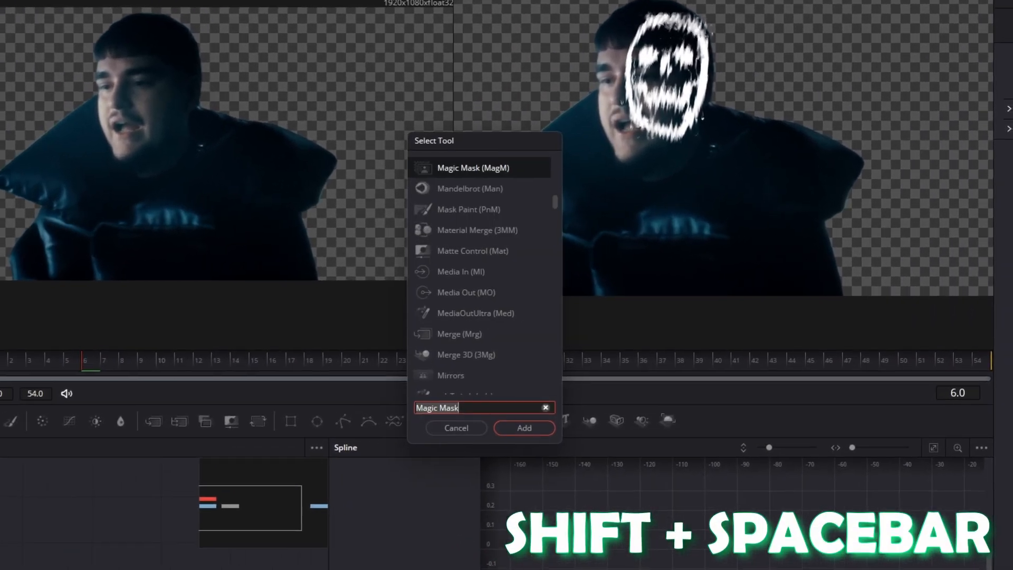
text(planar)
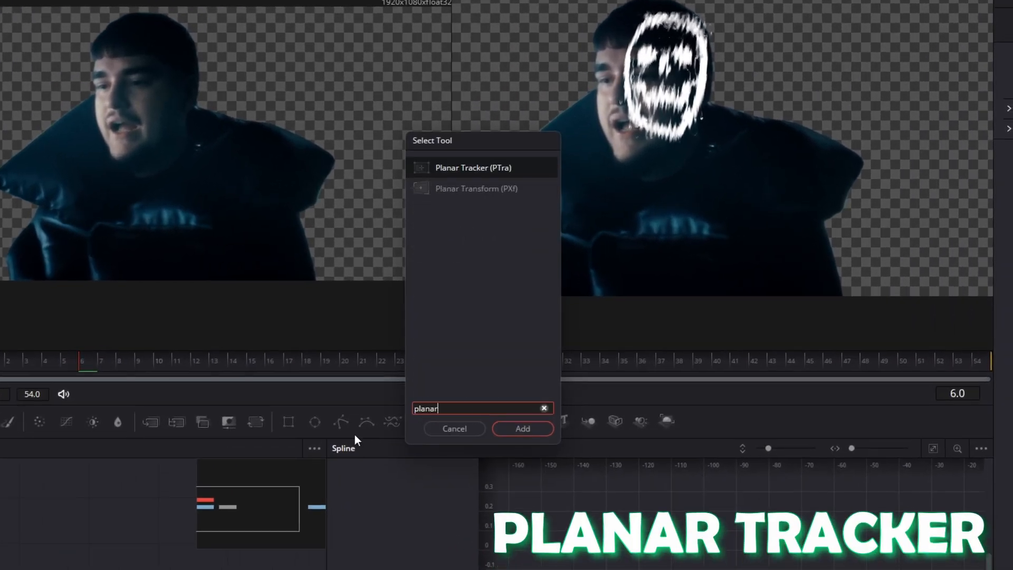
text( tracker)
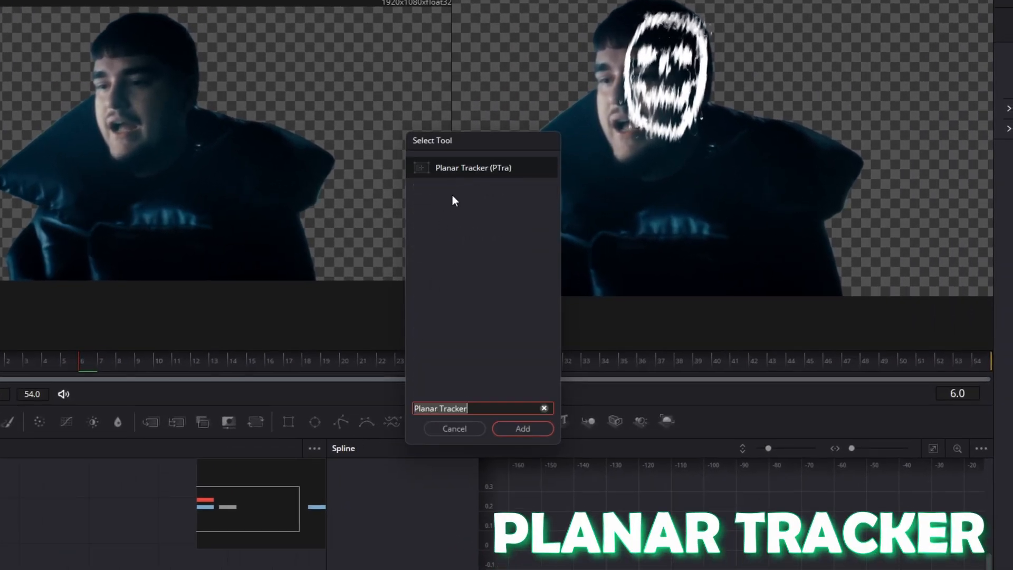
click(517, 429)
Check the singer's movement through the clip, return to frame 6 and outline his whole head with the tracking polygon
drag(83, 359, 182, 366)
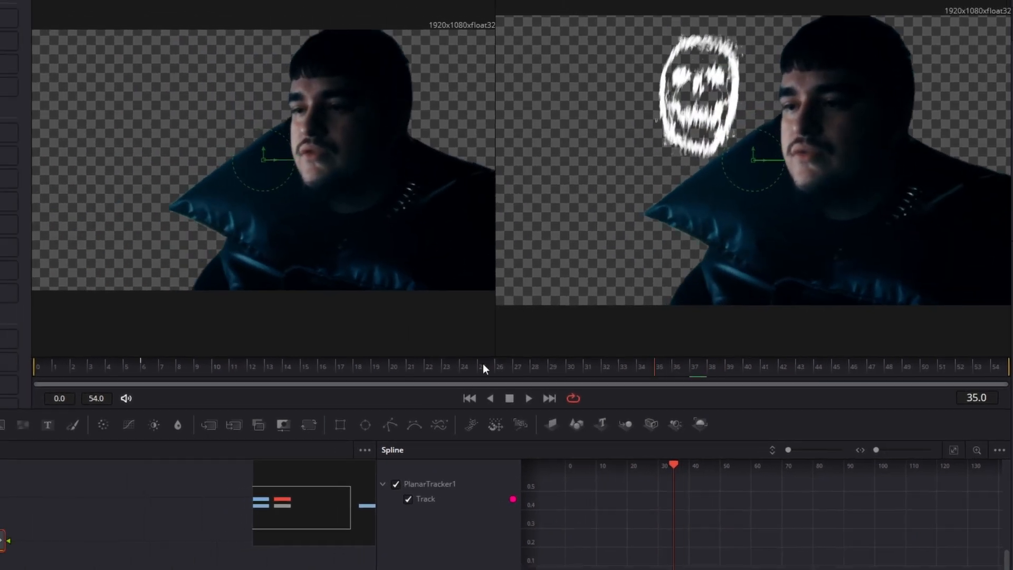
drag(322, 379, 324, 379)
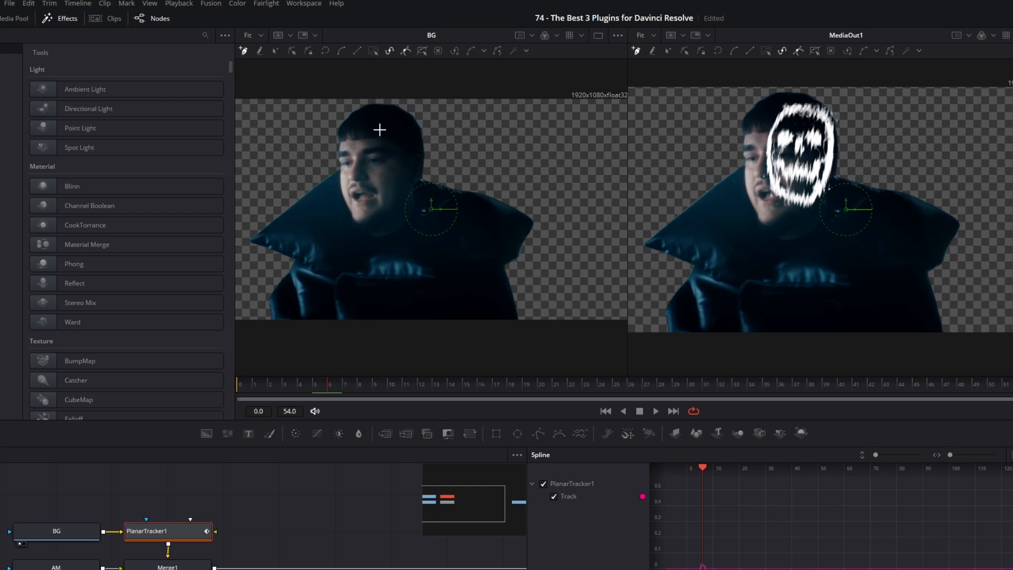
click(389, 108)
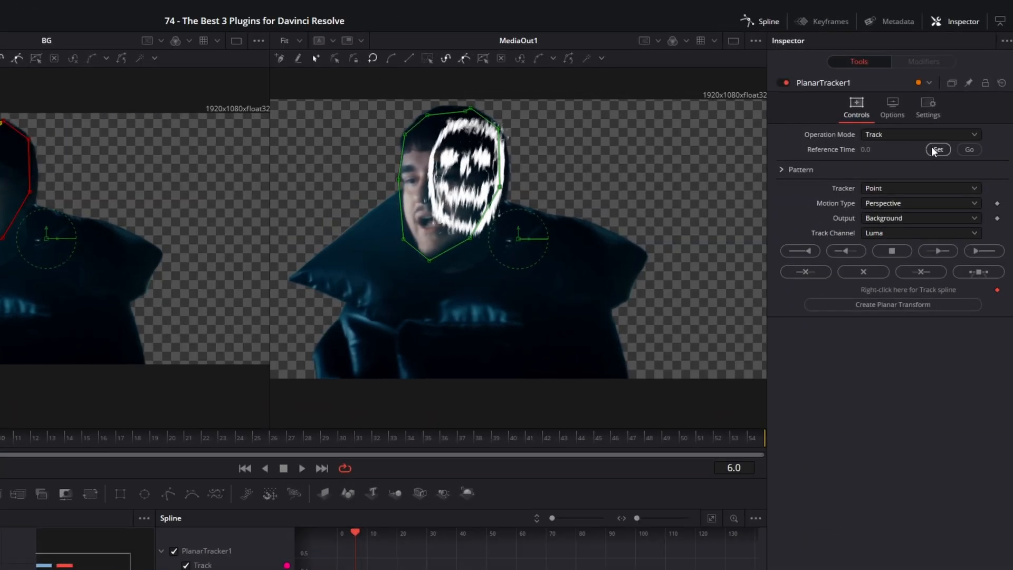
Set the planar tracker's reference time to frame 6, tracker to Hybrid Point/Area and motion type to Translation, Rotation, Scale
click(933, 150)
click(885, 188)
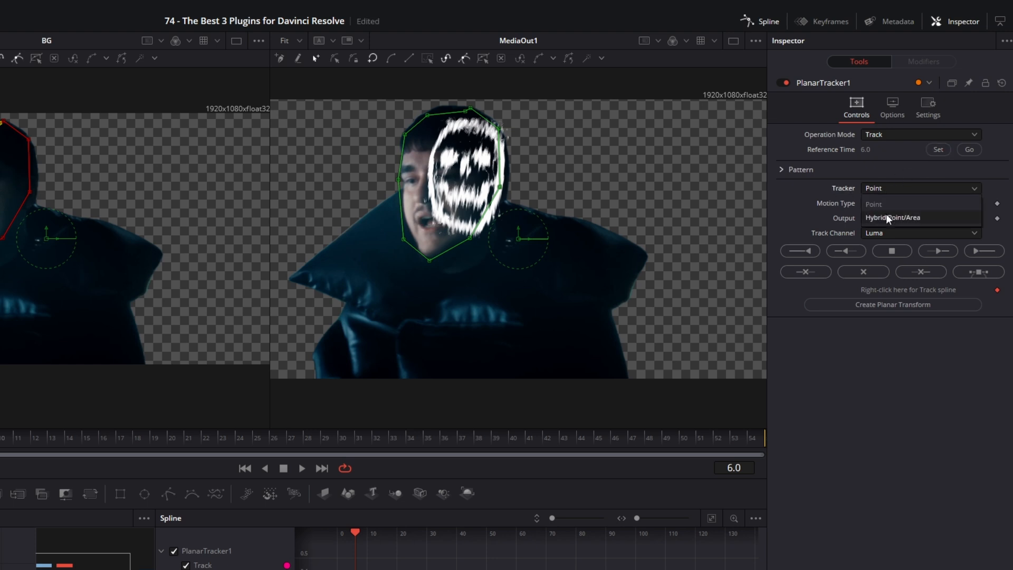
click(885, 214)
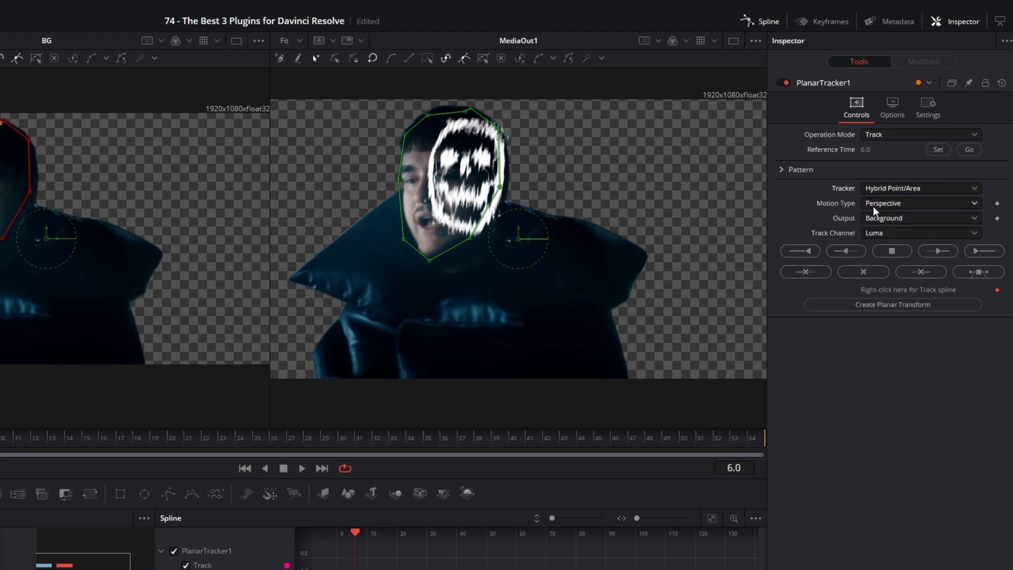
click(879, 204)
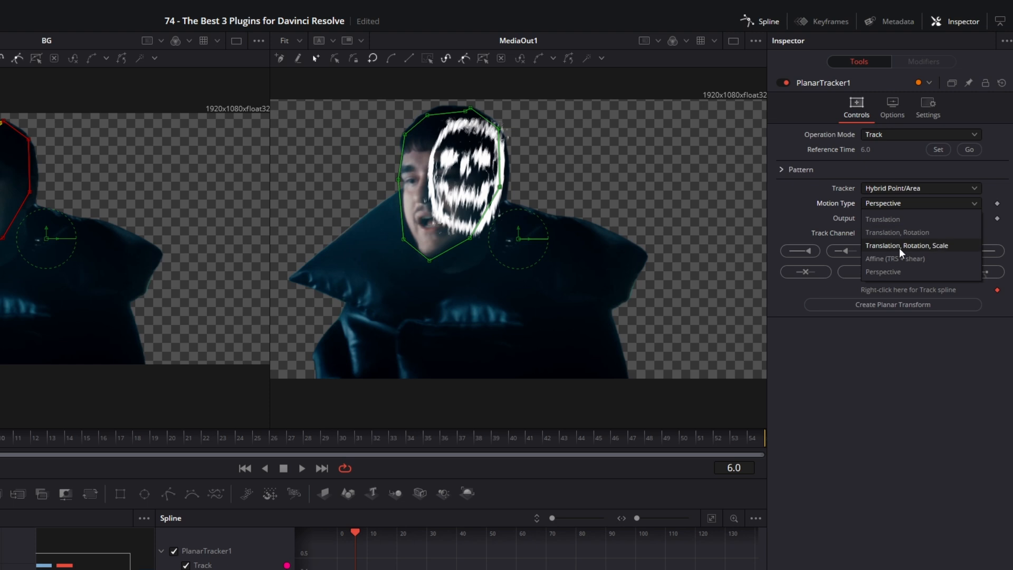
click(926, 248)
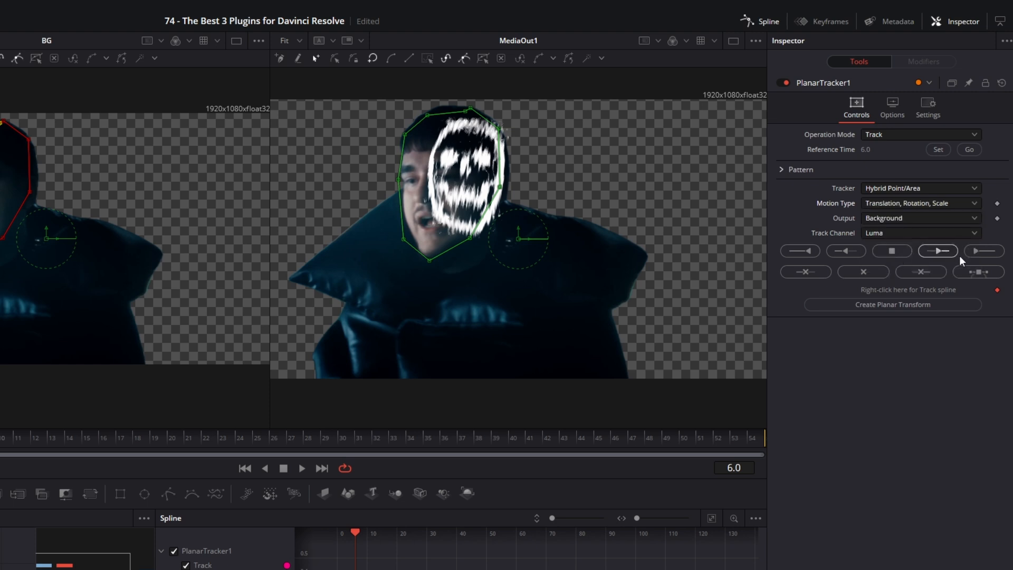
Track the head from frame 6 to the end and back to the start, and create a Planar Transform from the track
click(983, 254)
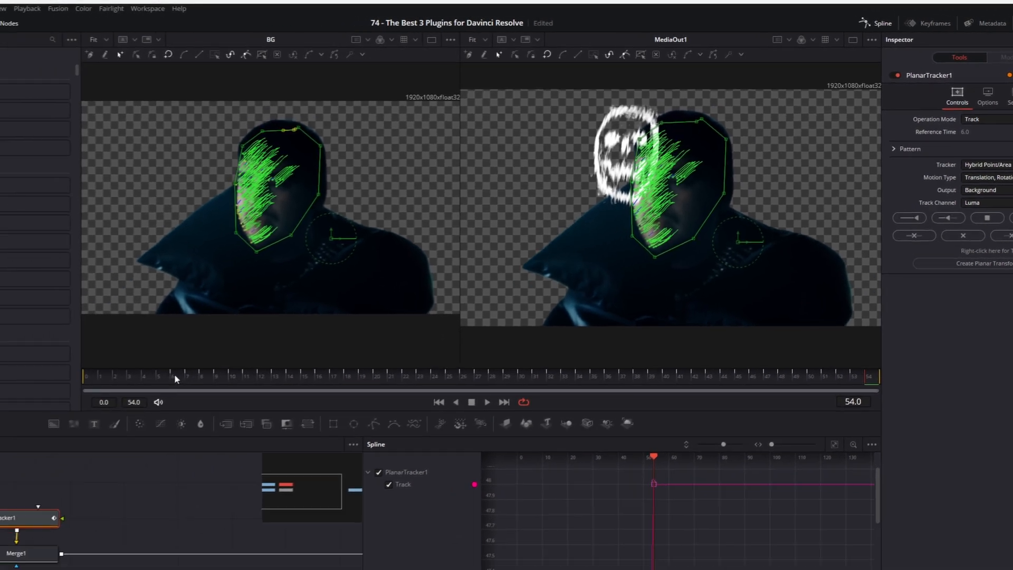
click(74, 400)
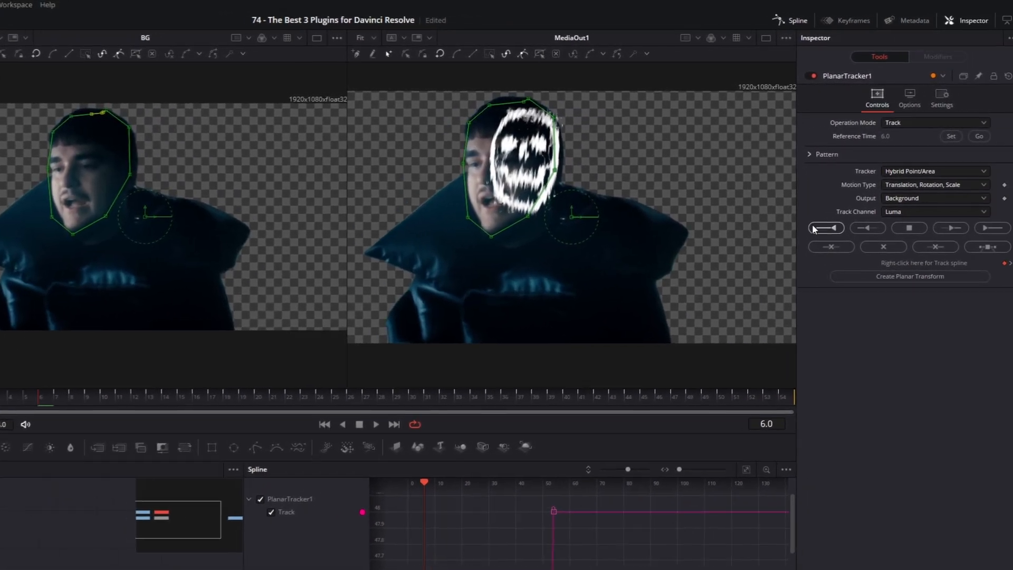
click(812, 228)
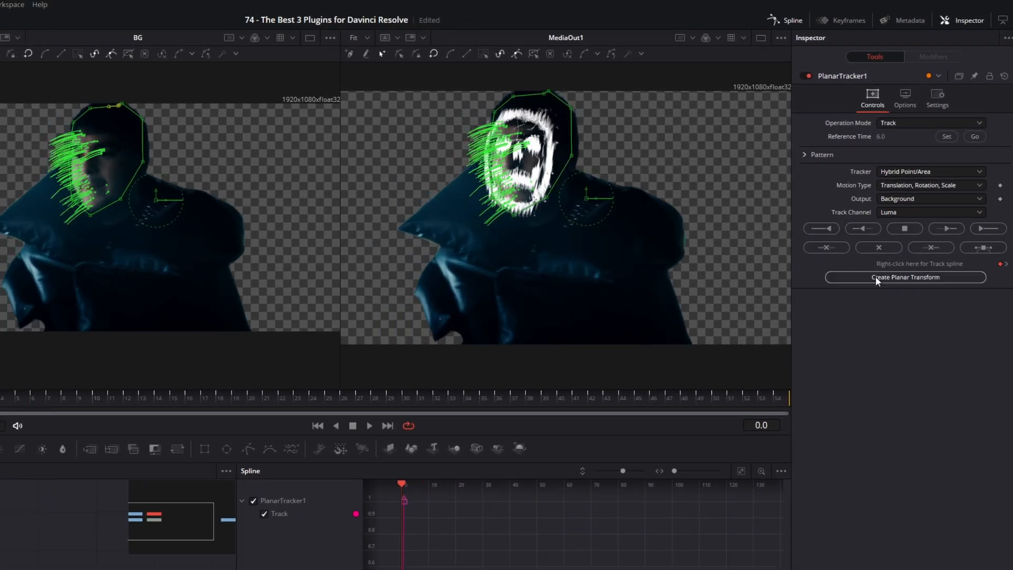
click(920, 277)
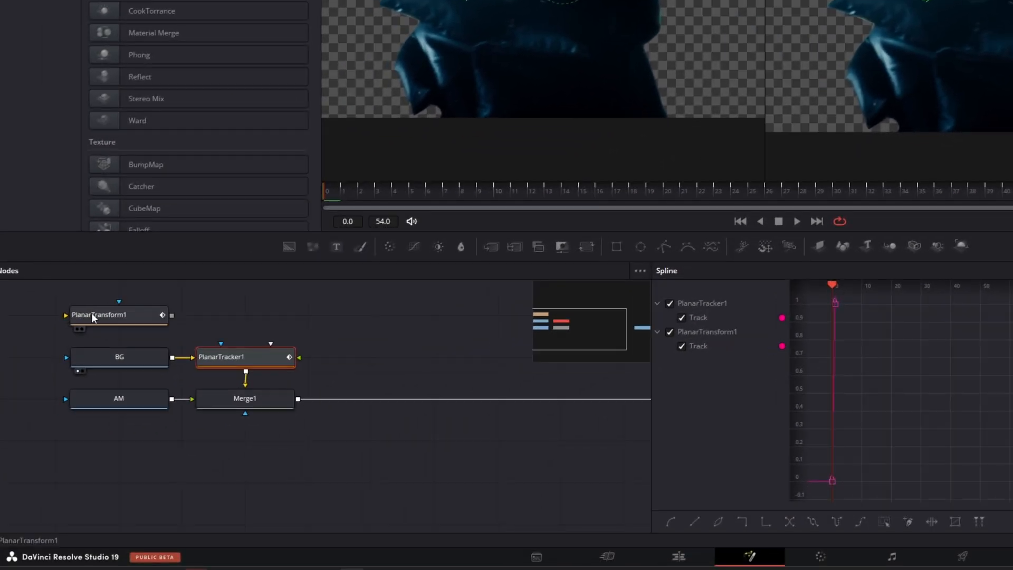
Insert PlanarTransform1 between AM and Merge1 and scrub through the clip to check that the drawn face follows the head
click(90, 312)
drag(135, 399, 64, 413)
drag(267, 406, 310, 413)
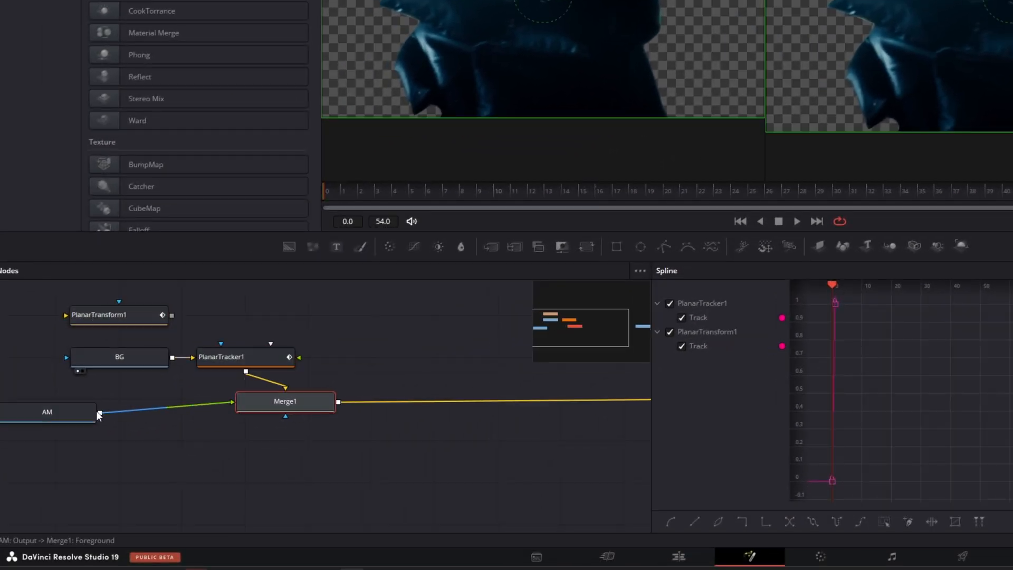
click(71, 413)
drag(127, 317, 177, 404)
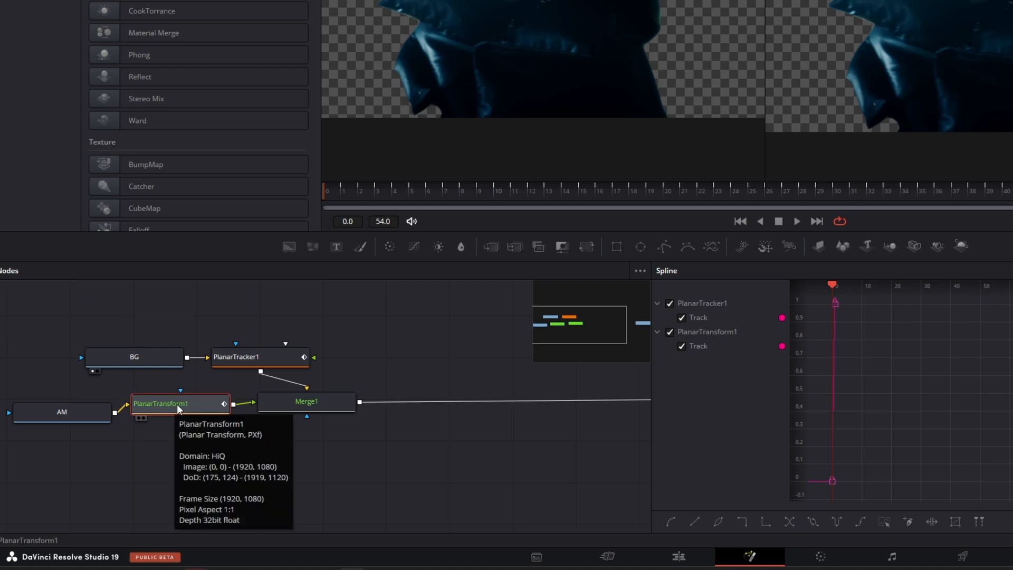
drag(351, 193, 857, 196)
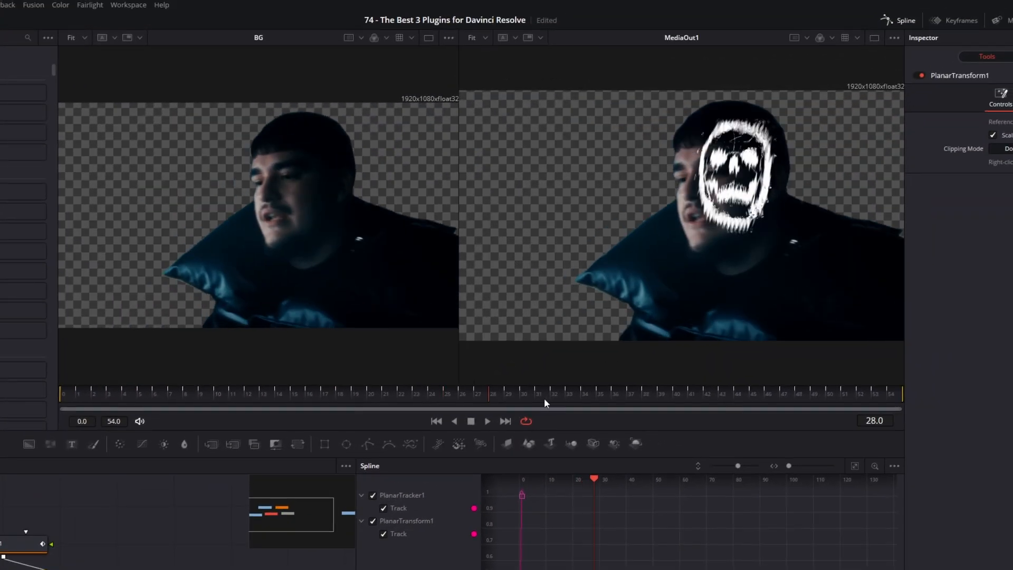
drag(544, 400, 792, 397)
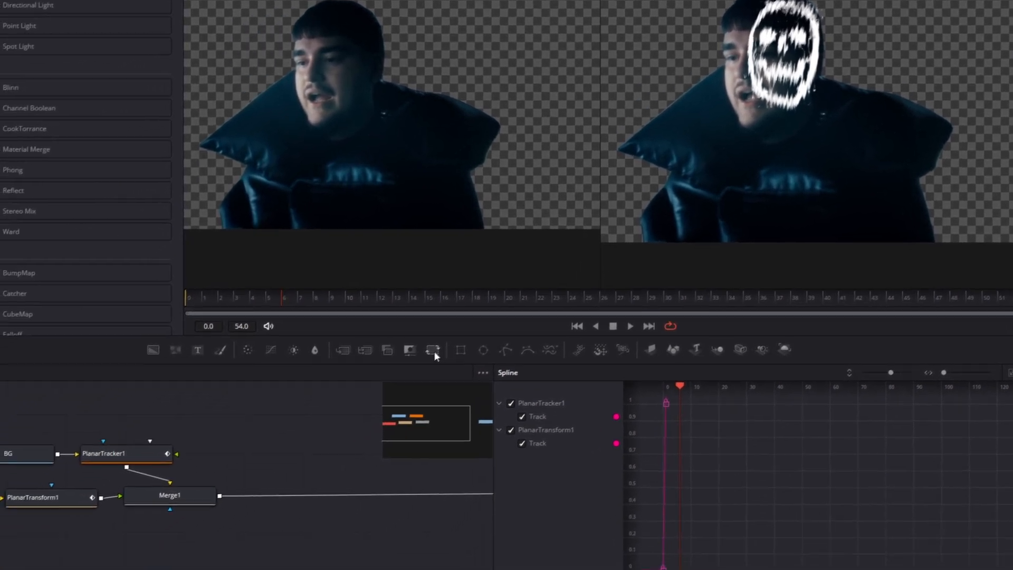
Add a Transform node and insert it between AM and PlanarTransform1, spacing out the nodes to make room
drag(434, 351, 12, 542)
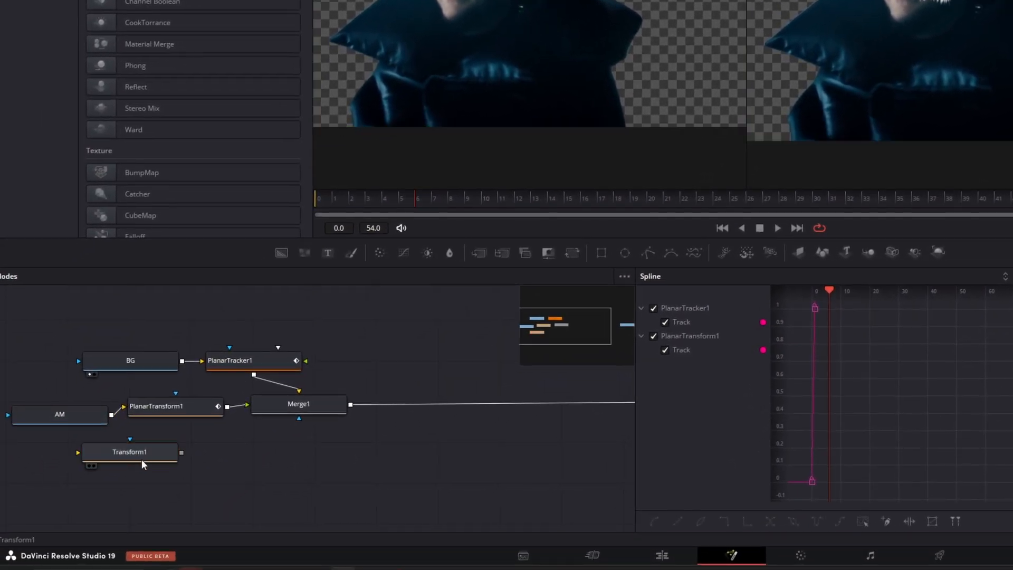
click(142, 460)
drag(207, 467, 346, 391)
drag(287, 411, 396, 412)
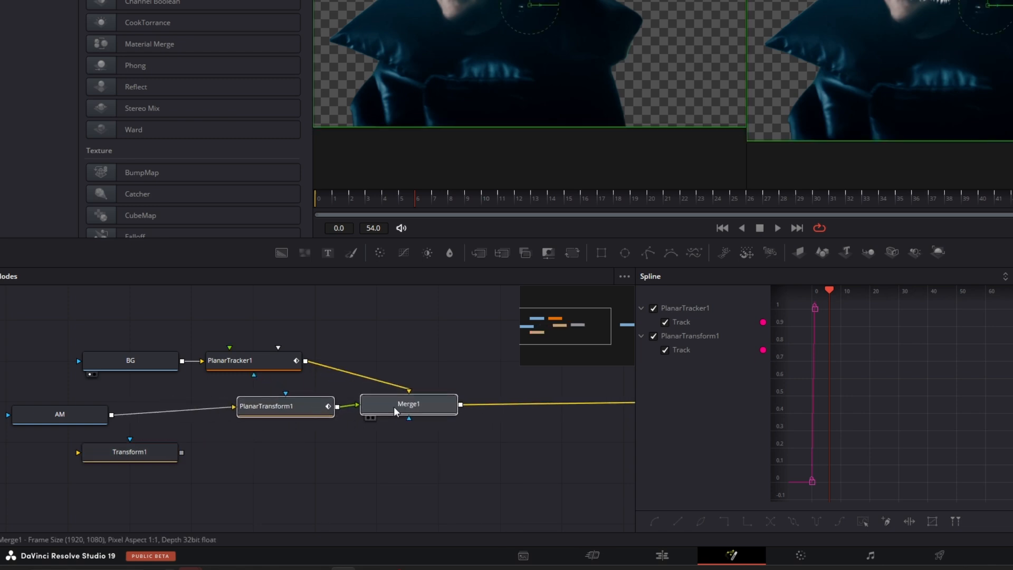
click(62, 421)
drag(125, 454, 192, 415)
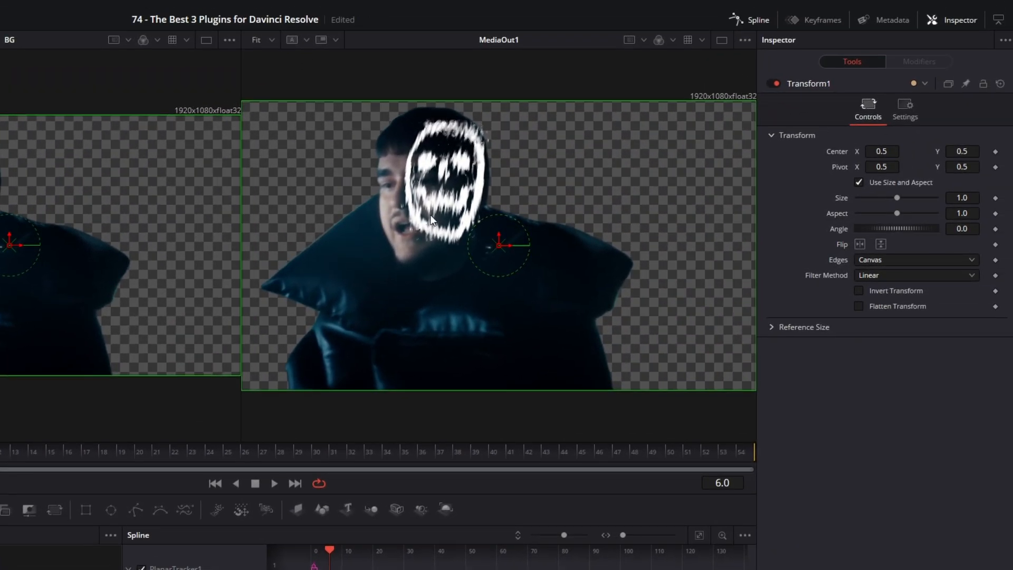
Adjust Transform1's Center and Size to fit the drawn face over the singer's face, and scrub to check the result
drag(874, 152, 841, 152)
drag(961, 152, 924, 152)
drag(961, 198, 975, 198)
drag(878, 152, 873, 150)
drag(3, 464, 125, 467)
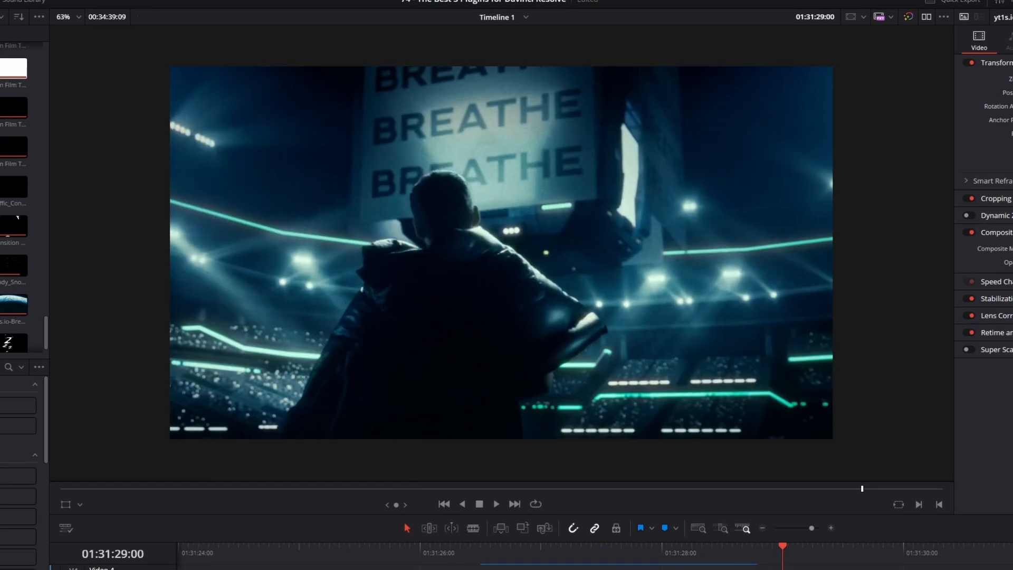
Switch to the AEJuice pack manager and browse the Urban Transitions pack's cars, poles, traffic signs and walls
click(598, 566)
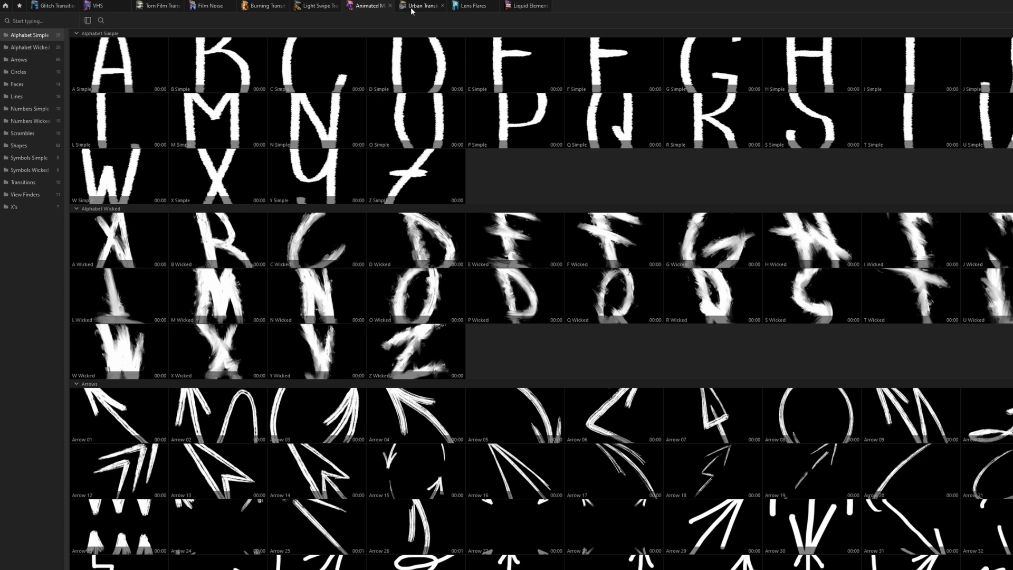
click(413, 8)
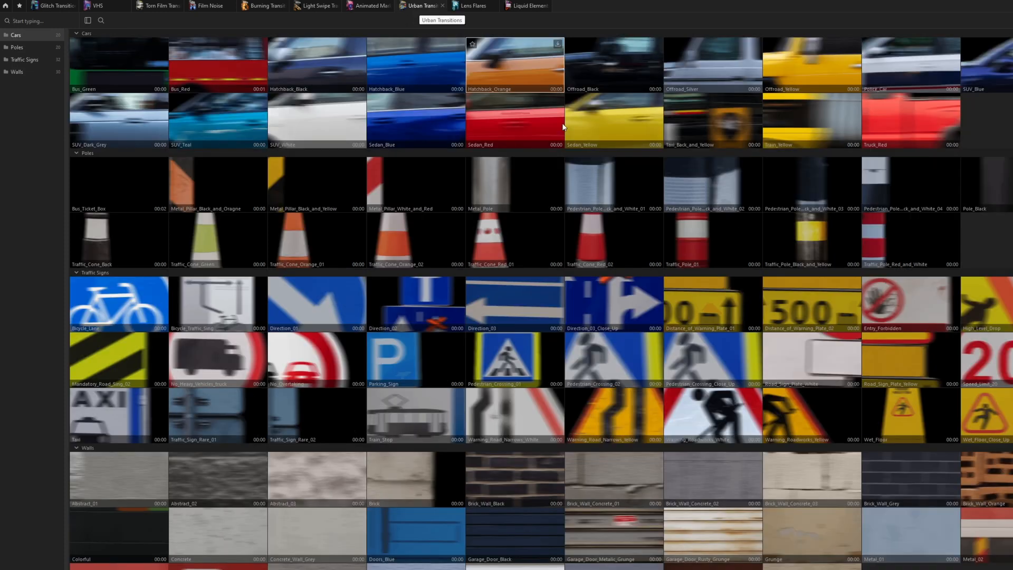
scroll(647, 254, down, 3)
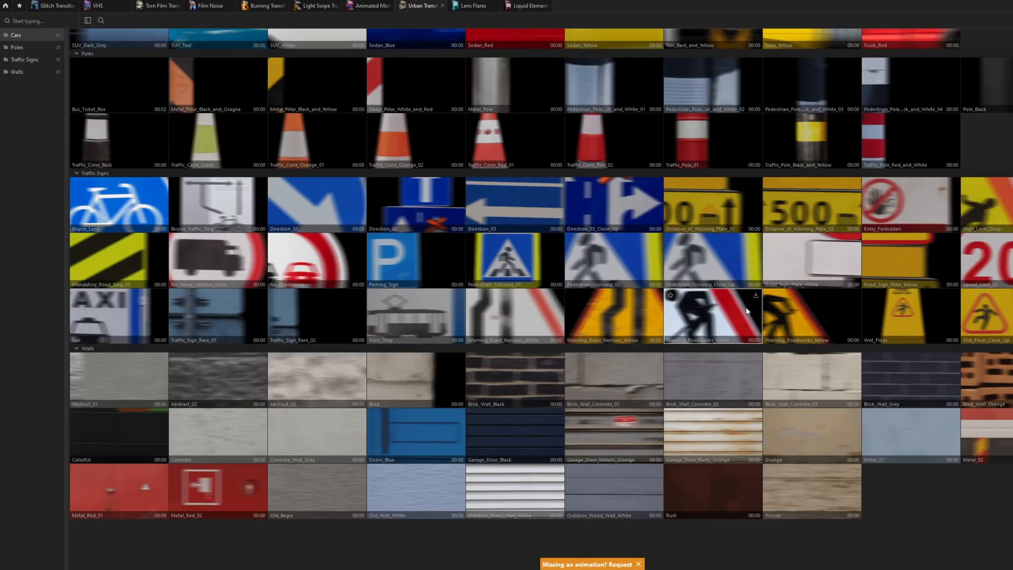
scroll(721, 311, up, 3)
scroll(720, 301, down, 3)
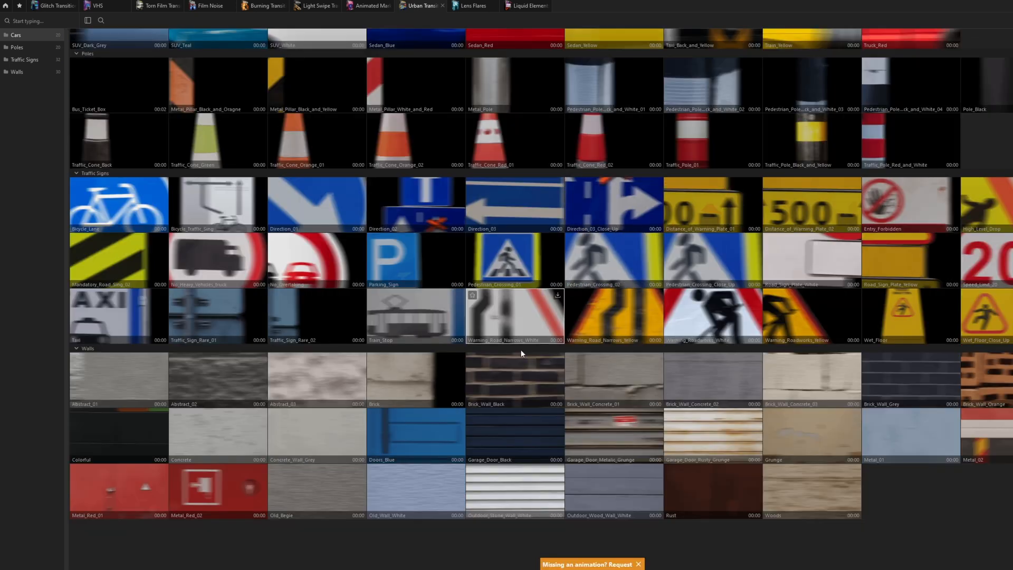
scroll(556, 357, up, 3)
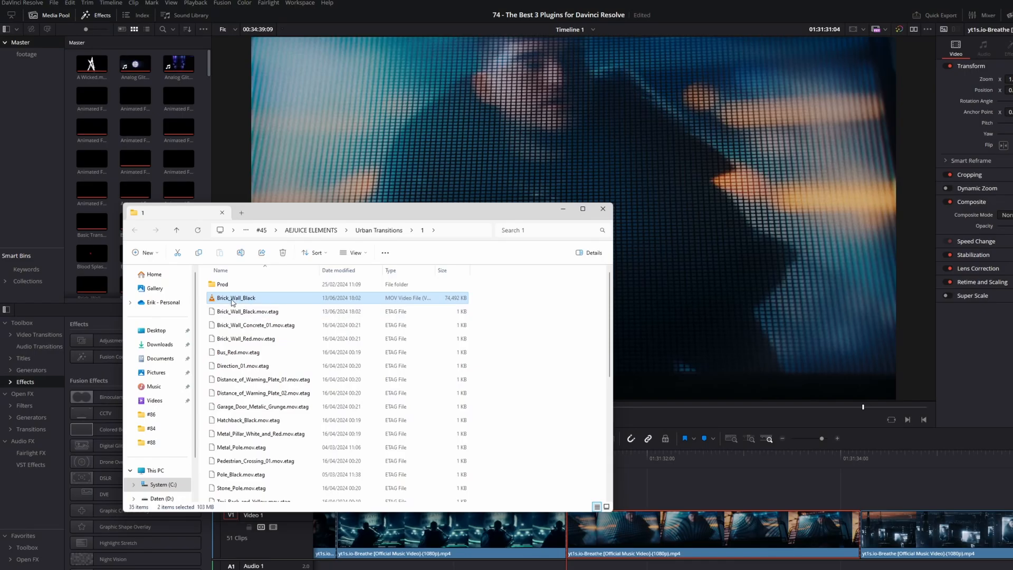
Add the Brick_Wall_Black and Traffic_Cone_Orange_01 clips to Video 2 and position the brick wall over the cut at 01:31:31:04
drag(232, 303, 806, 487)
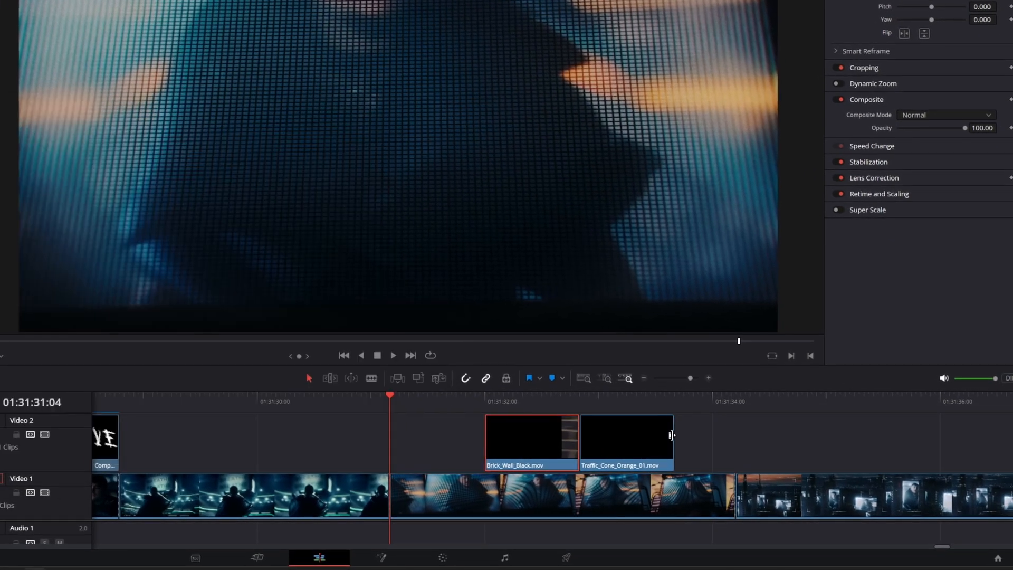
drag(530, 436, 591, 415)
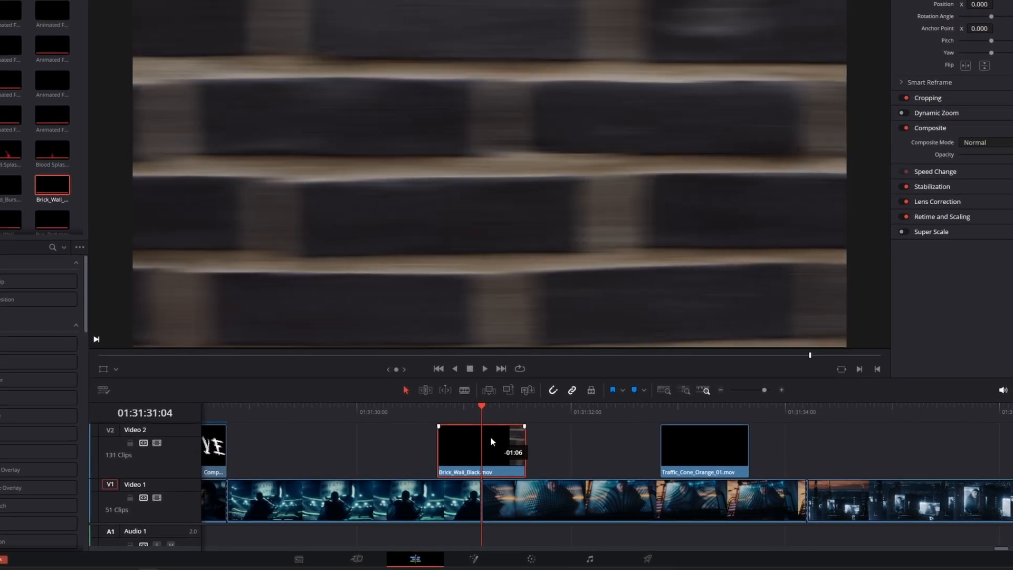
click(446, 411)
Move the Traffic_Cone_Orange_01 clip over the next footage cut and play the transition back
click(693, 460)
drag(693, 460, 829, 468)
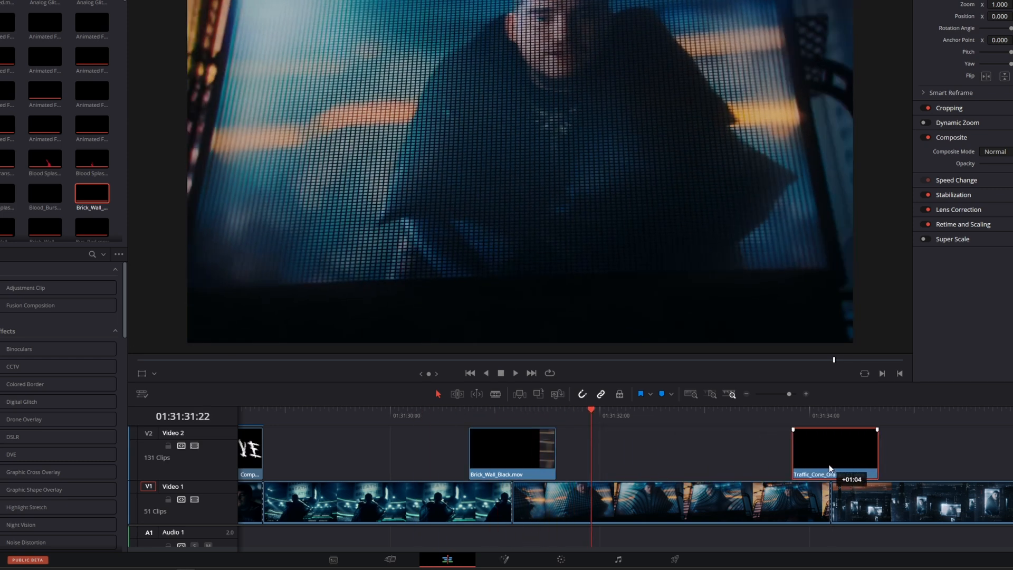
click(831, 416)
scroll(831, 416, right, 5)
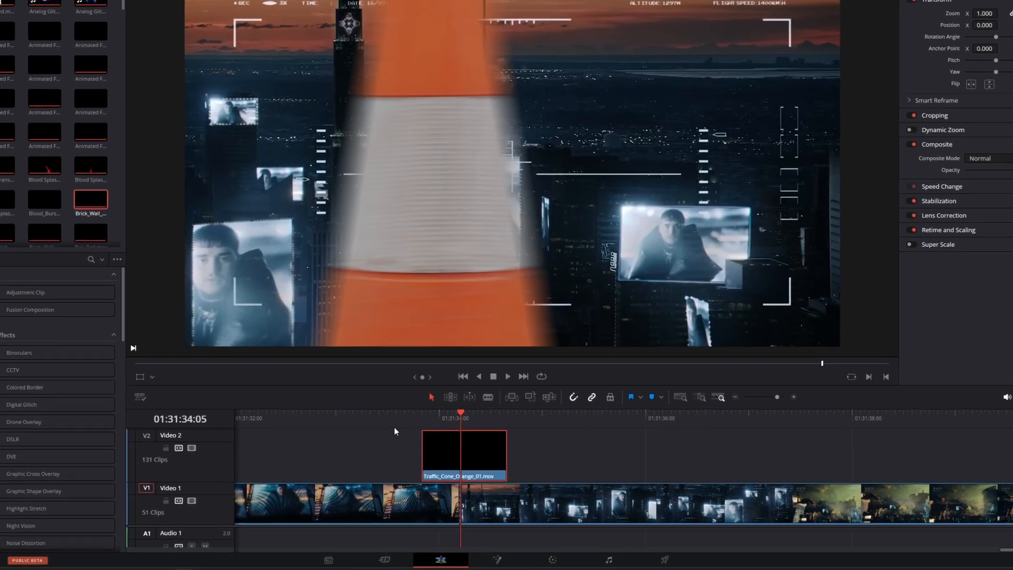
click(359, 424)
key(space)
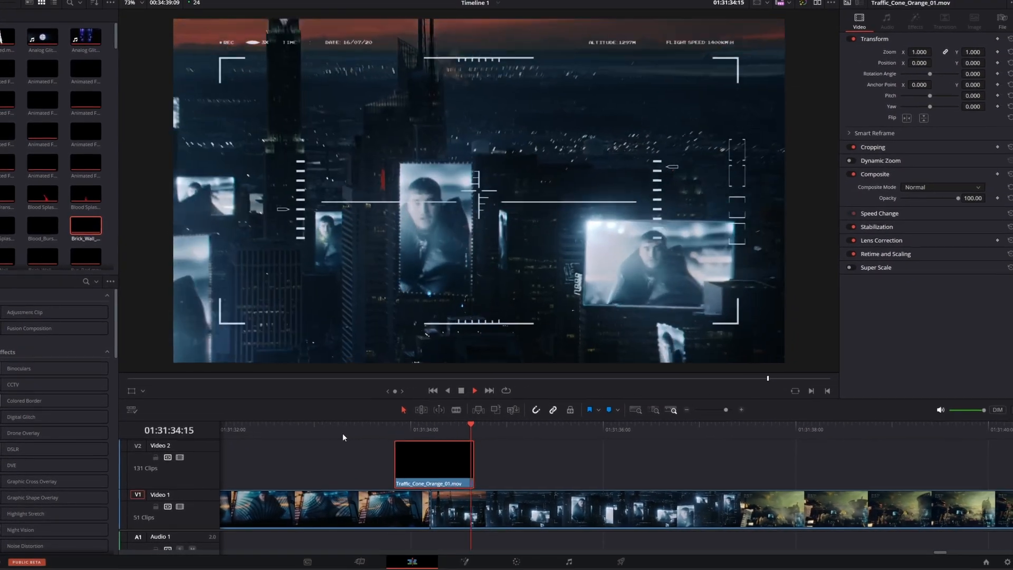
key(space)
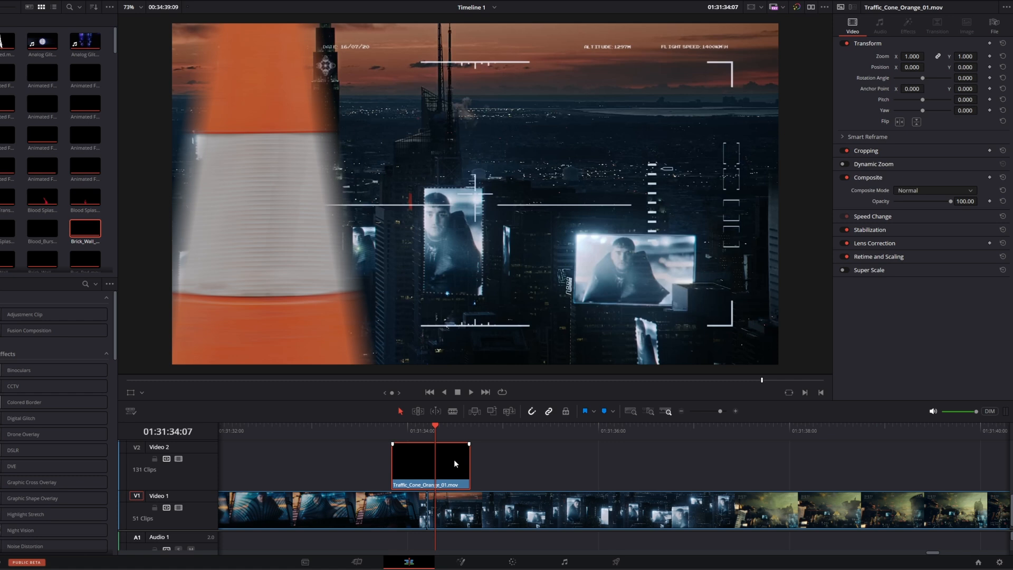
Shift the Traffic_Cone_Orange_01 clip earlier so it ends at the footage cut, and raise it to Video 3
drag(455, 463, 443, 428)
scroll(391, 464, up, 2)
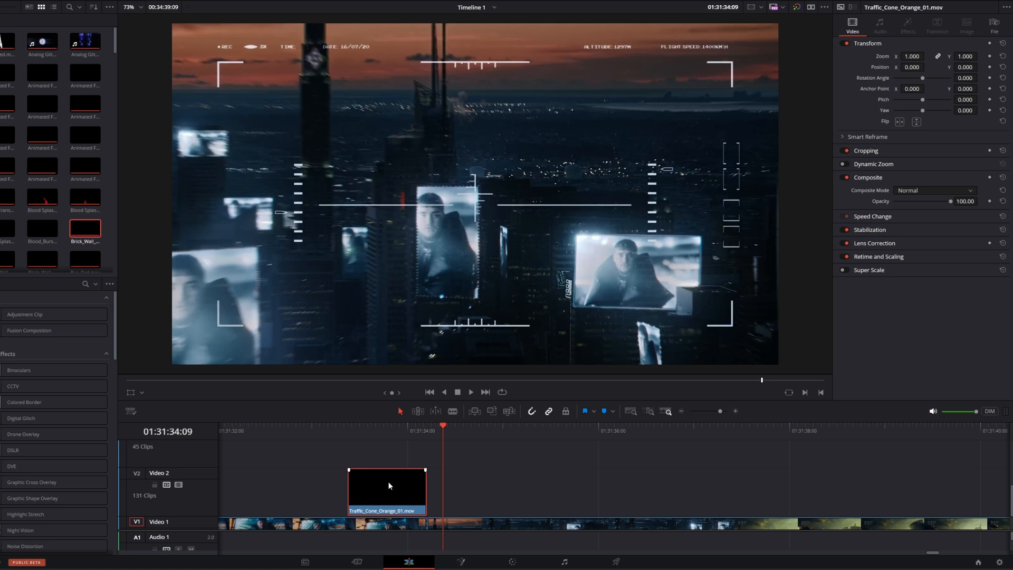
drag(388, 481, 393, 453)
click(404, 522)
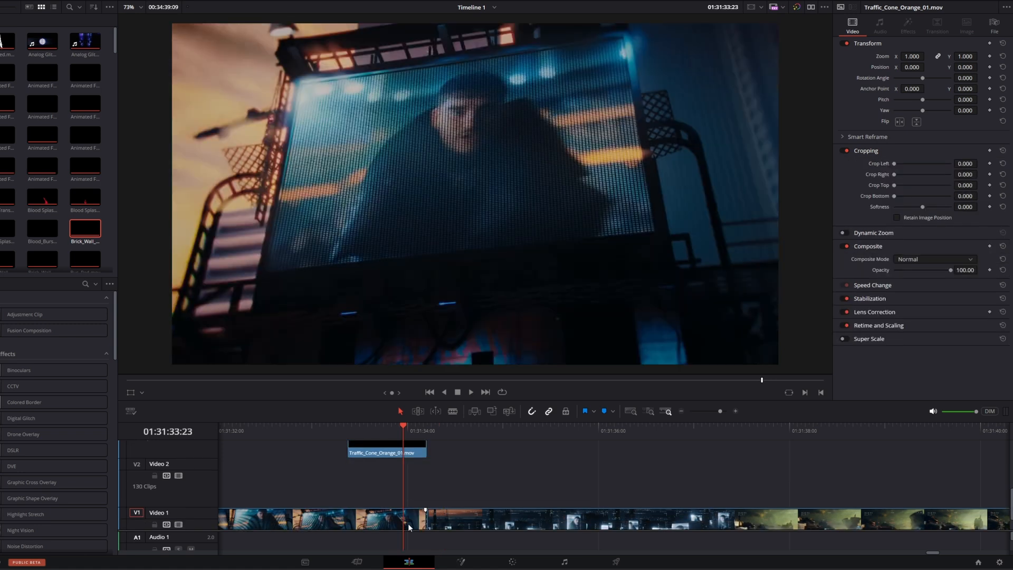
Split the Video 1 footage at the cone clip's start, 01:31:33:09, and move the cut-off piece to Video 2 beneath the cone
click(350, 428)
scroll(371, 507, down, 2)
click(376, 519)
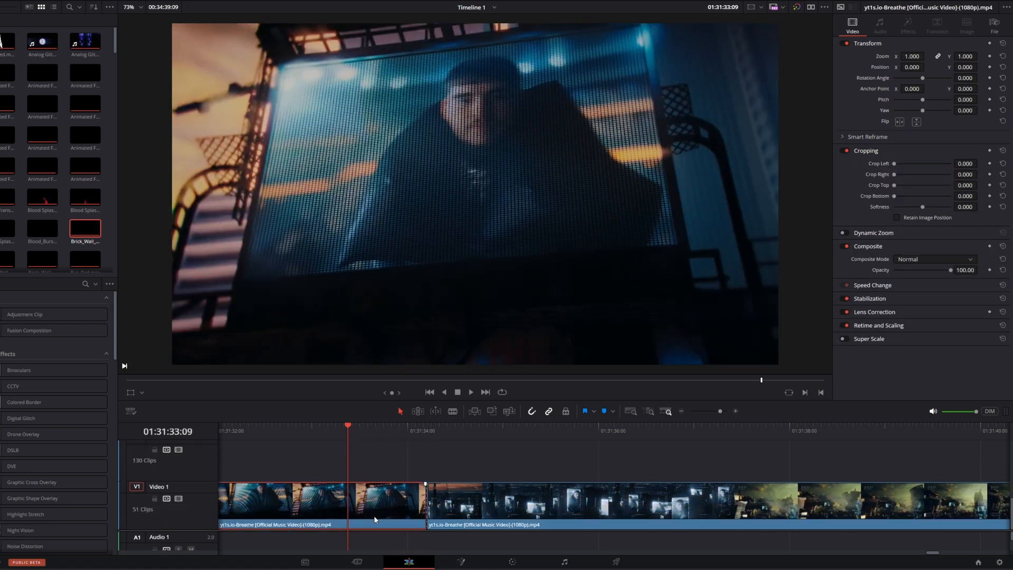
key(ctrl+b)
drag(379, 509, 380, 465)
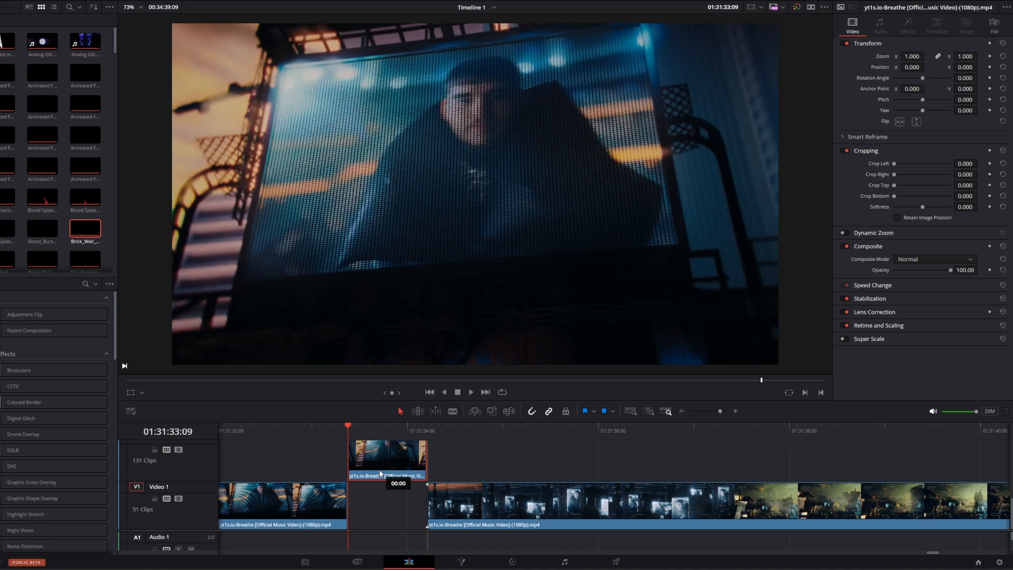
scroll(435, 501, up, 2)
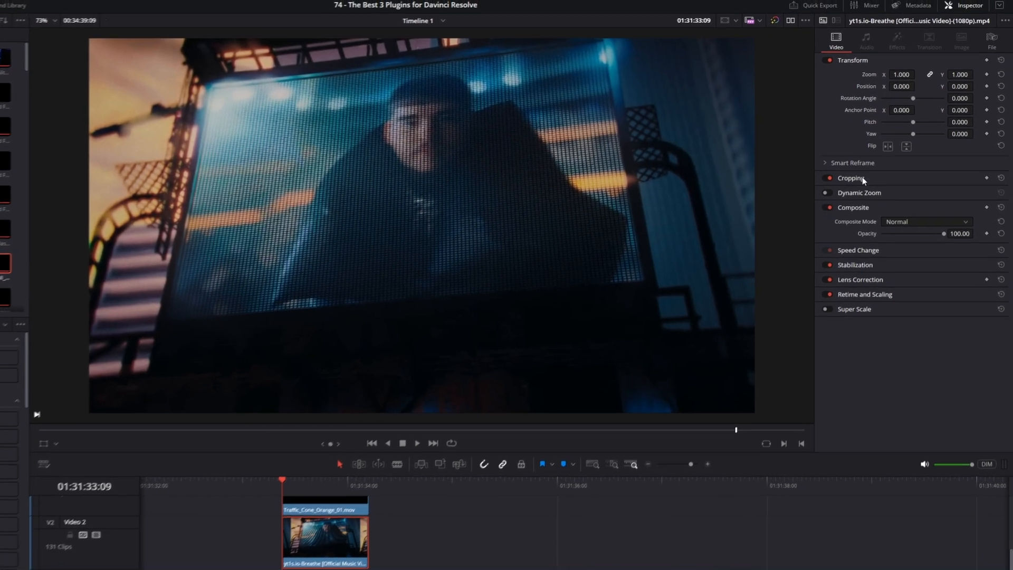
Expand the Video 2 footage piece's Cropping settings and keyframe Crop Right at 0 on frame 01:31:33:14
click(866, 151)
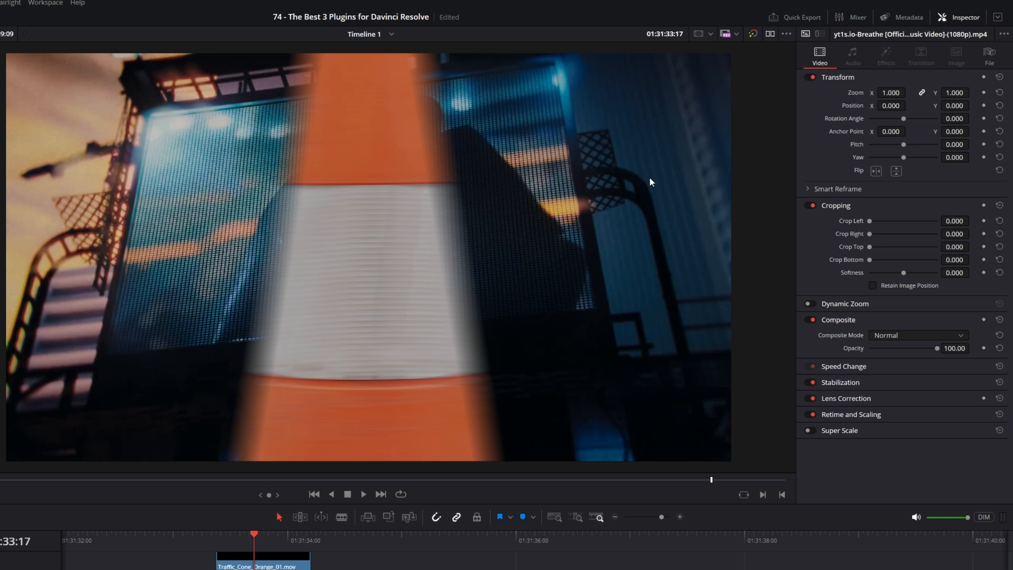
key(Left)
key(Left)
key(Left)
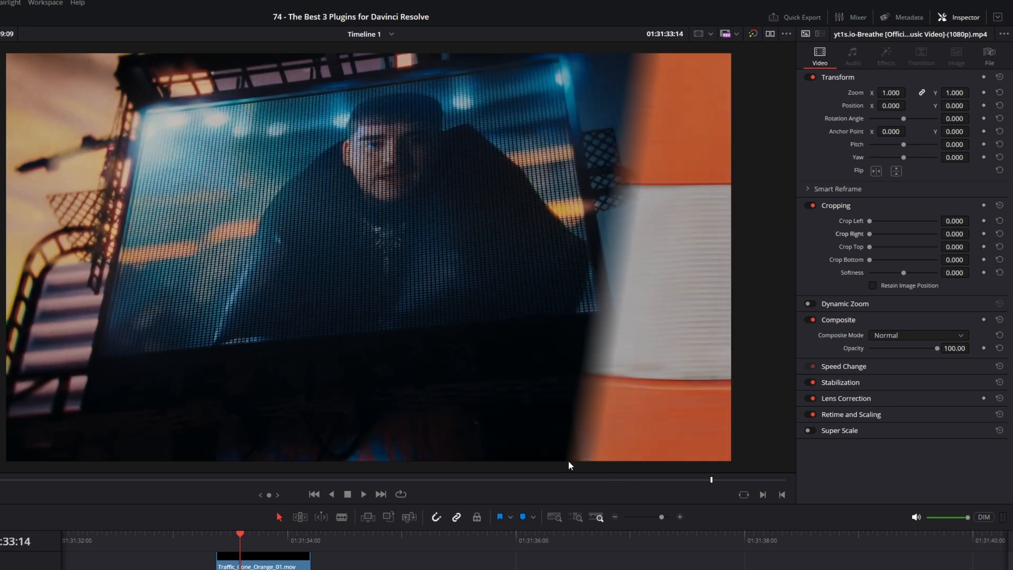
click(983, 234)
Keyframe Crop Right frame by frame to follow the cone: 269 at 01:31:33:15, 449 at 01:31:33:16, continuing until the cone leaves the picture
key(Right)
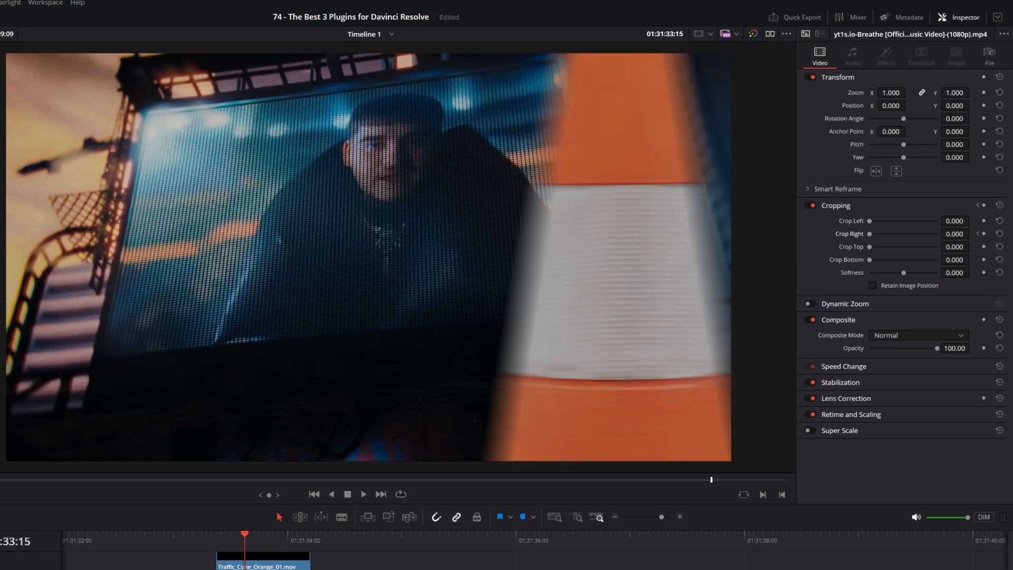
drag(954, 233, 972, 233)
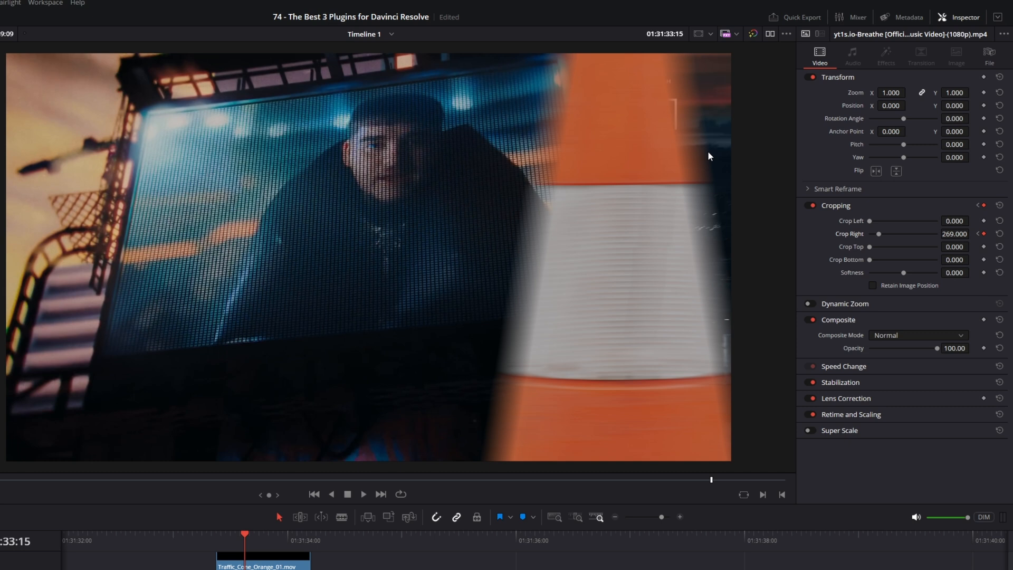
key(Right)
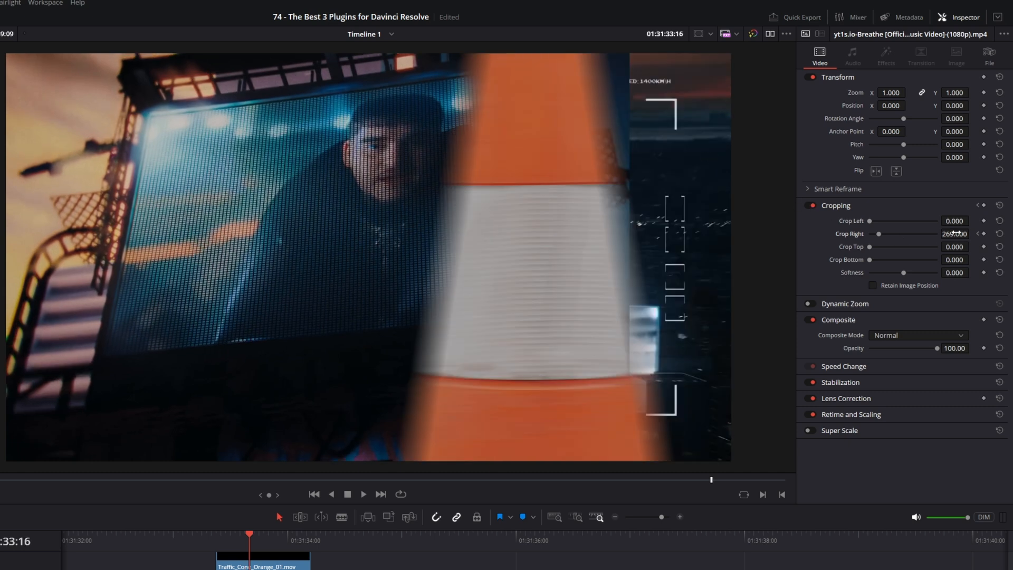
drag(955, 233, 972, 233)
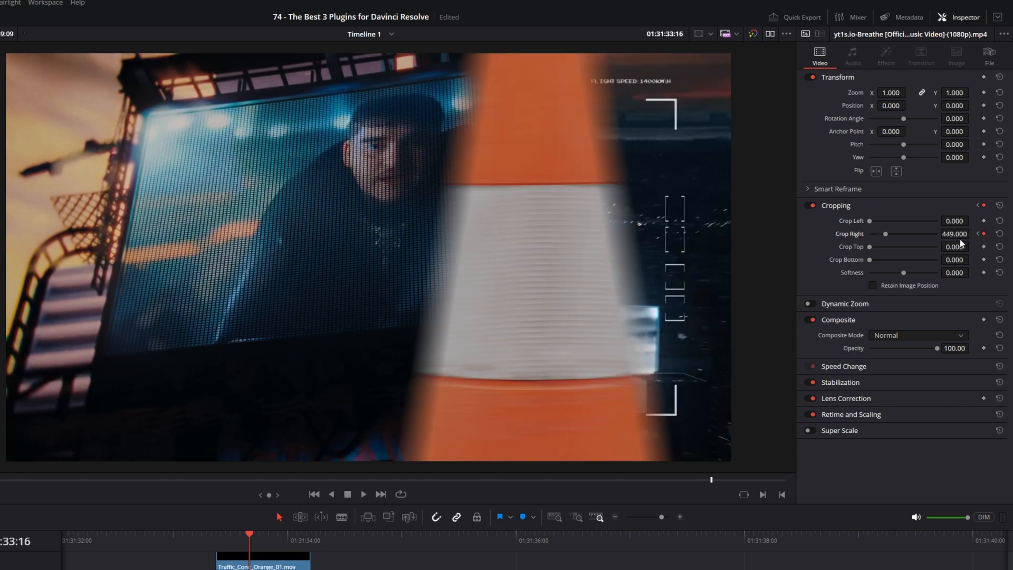
key(Right)
key(Right)
key(Right)
key(Right)
key(Right)
drag(960, 236, 972, 233)
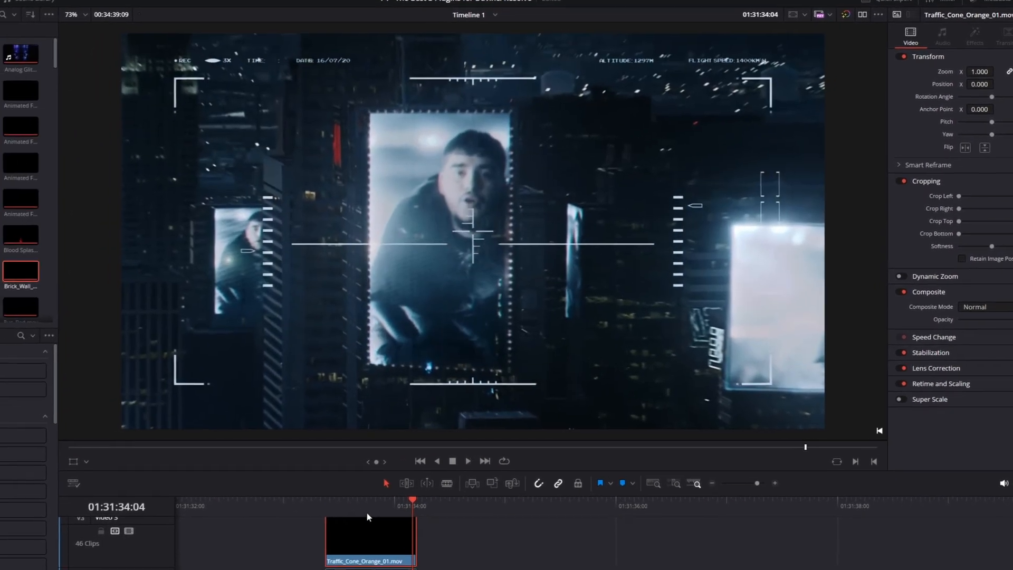
Play the traffic cone transition from before the cut to check the keyframed crop
click(245, 507)
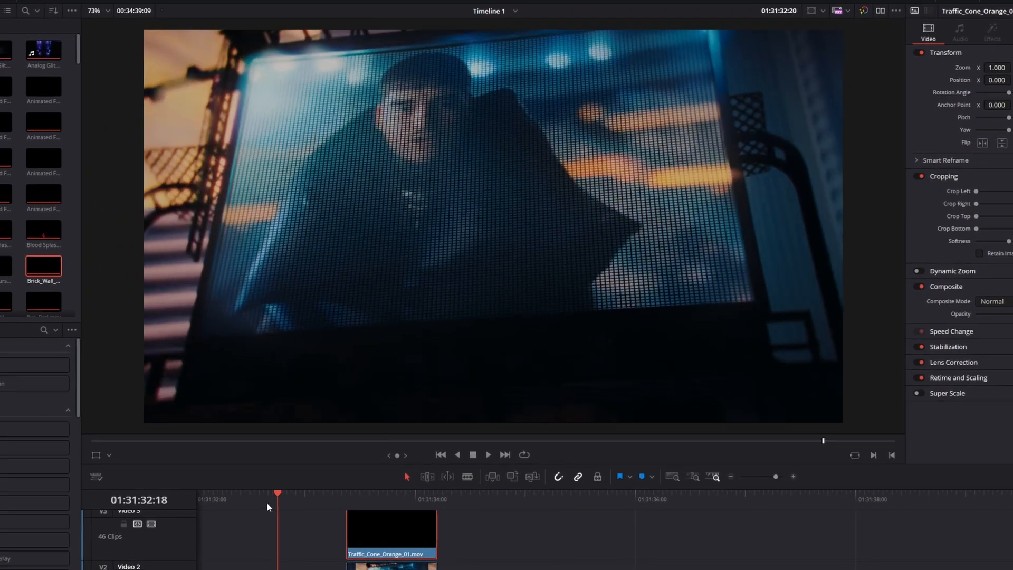
key(space)
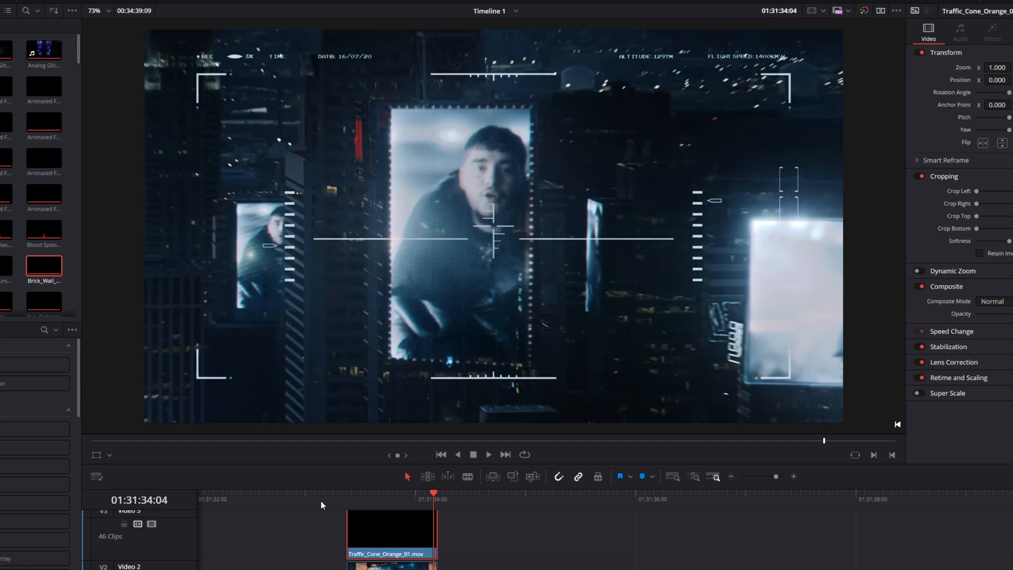
drag(443, 501, 478, 507)
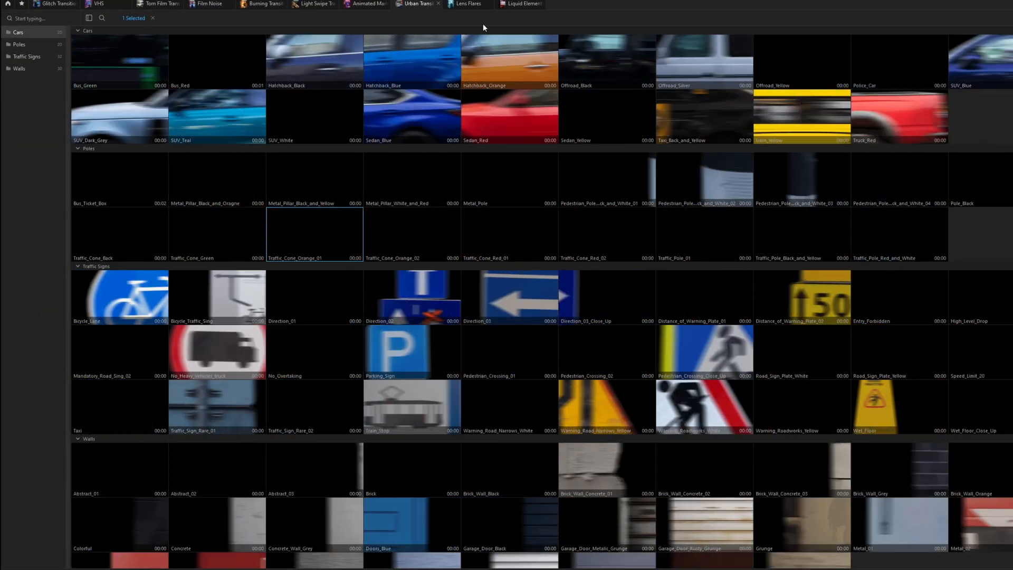
Browse the Lens Flares pack in the AEJuice pack manager, and place Lens Effect 18 on Video 2 in DaVinci Resolve at 01:32:24:10
click(467, 4)
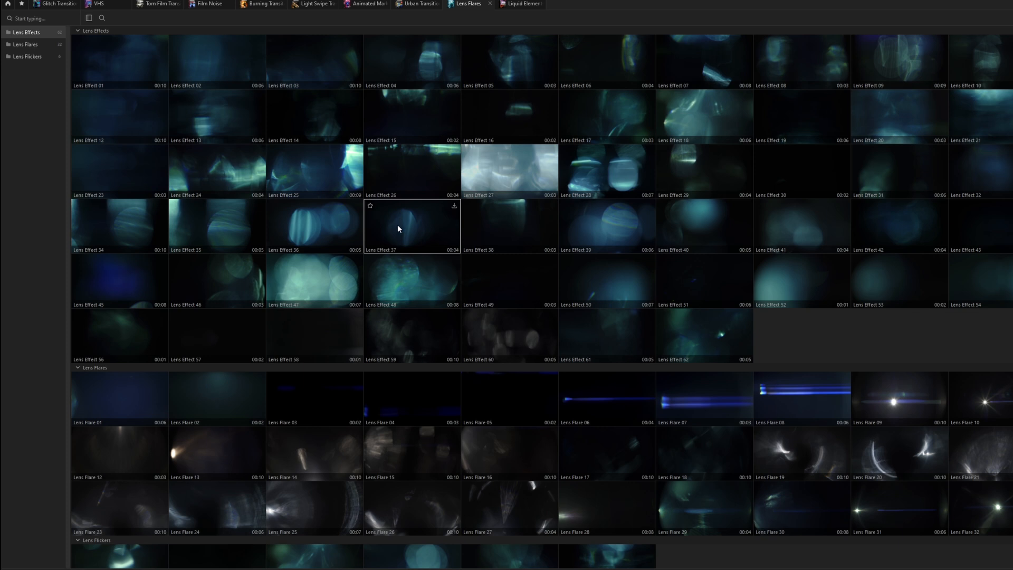
scroll(395, 230, down, 3)
scroll(397, 274, up, 3)
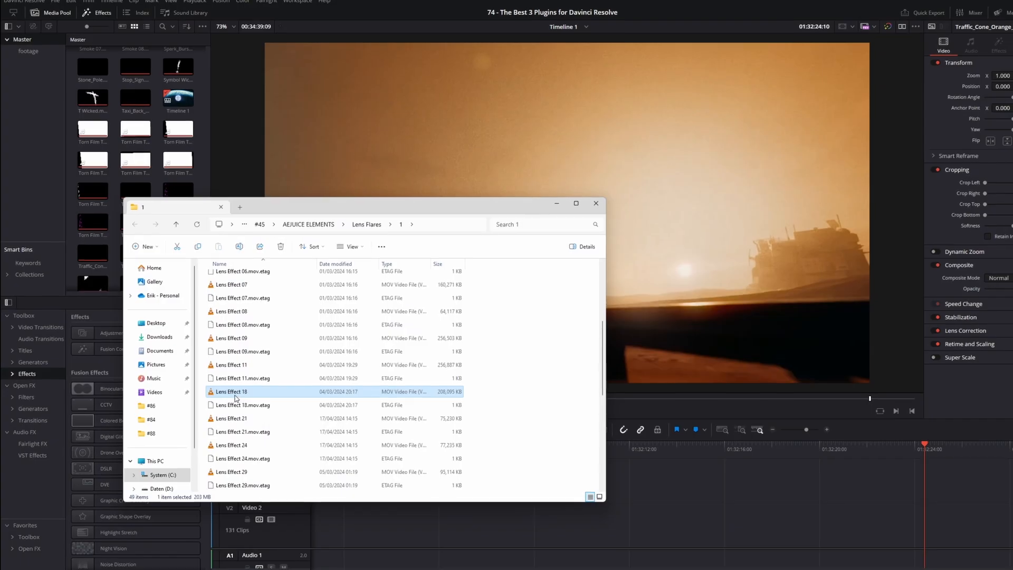
drag(237, 329, 809, 470)
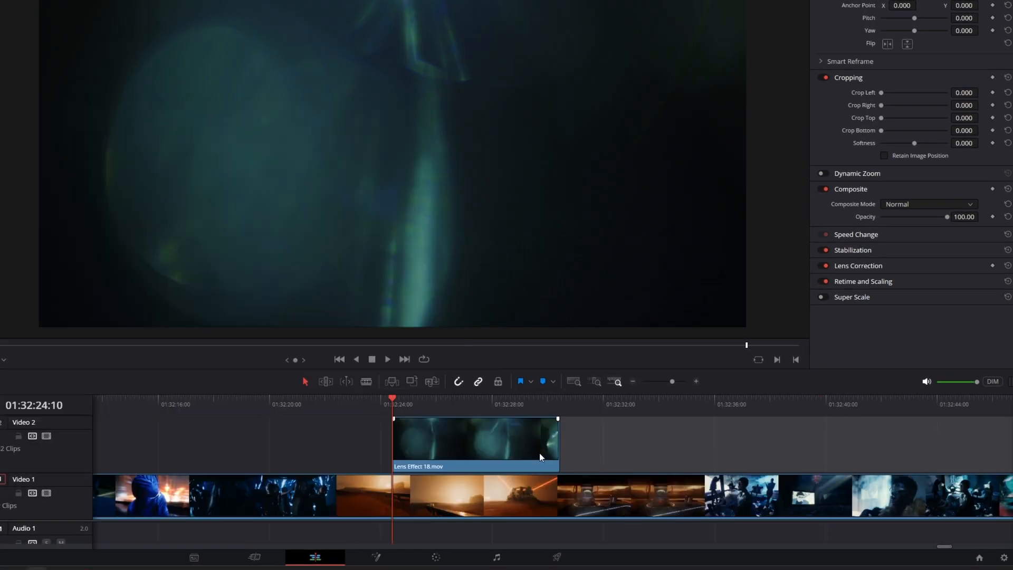
click(427, 439)
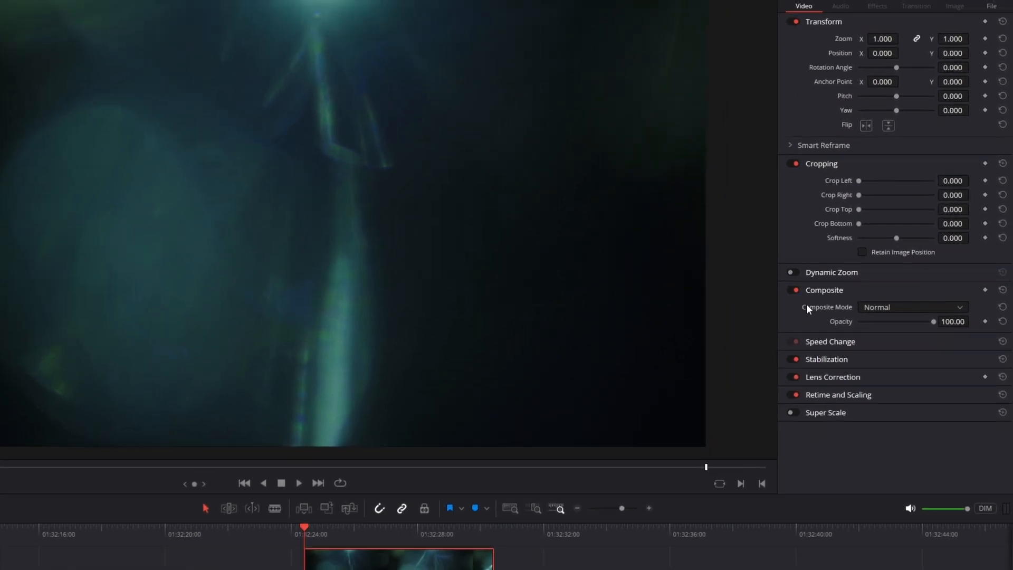
Set Lens Effect 18's composite mode to Add, play it over the footage, and lower its opacity
click(874, 308)
click(873, 338)
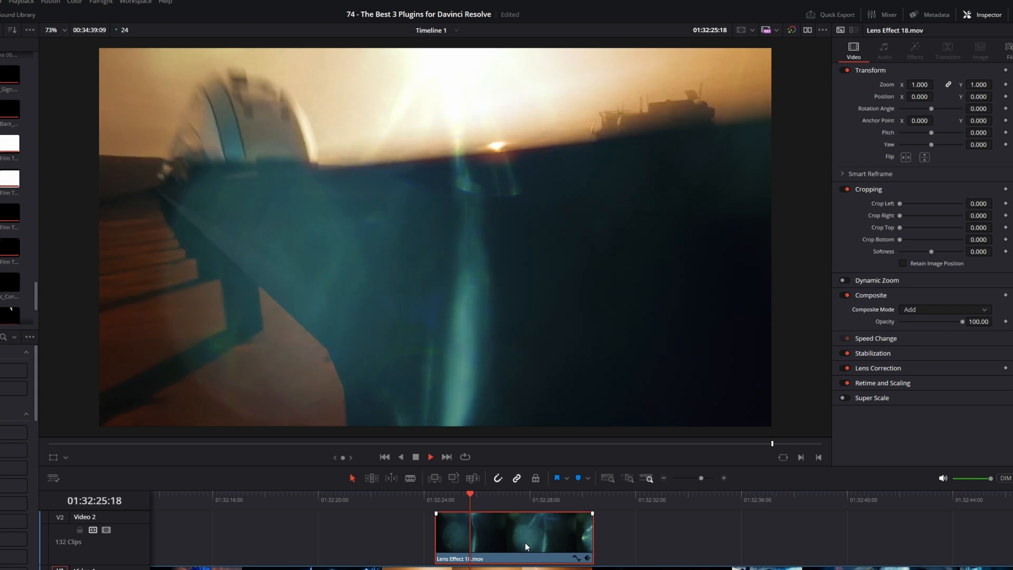
key(space)
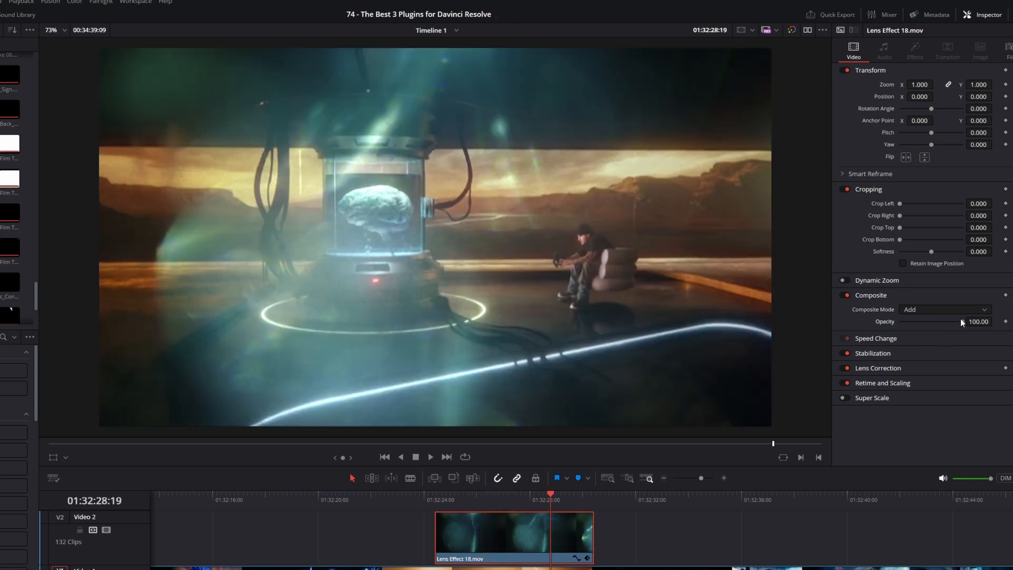
drag(961, 320, 913, 320)
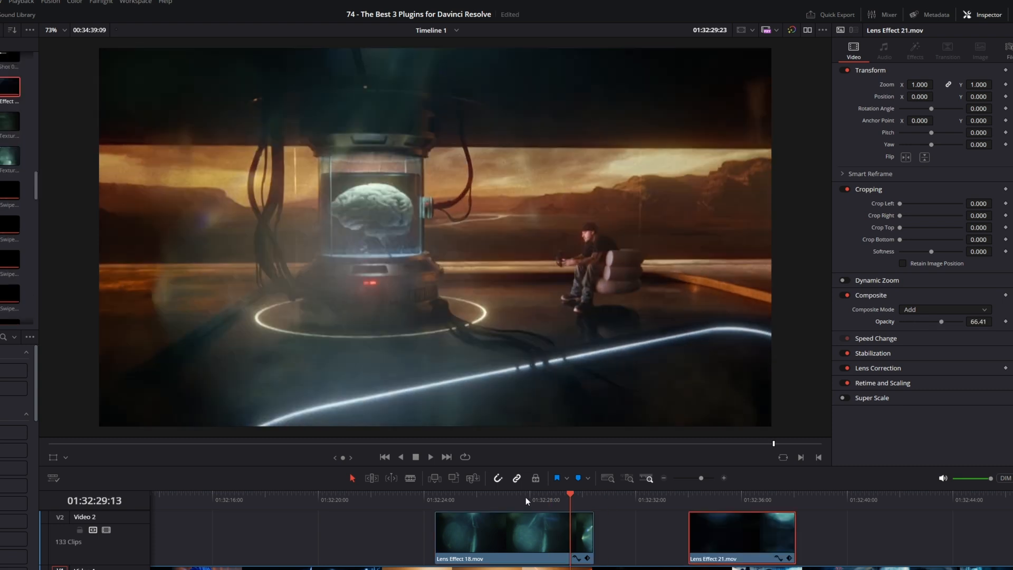
Scrub through the Lens Effect 18 and Lens Effect 21 overlays, toggling the Video 2 track to compare the footage with and without them
drag(525, 497, 730, 505)
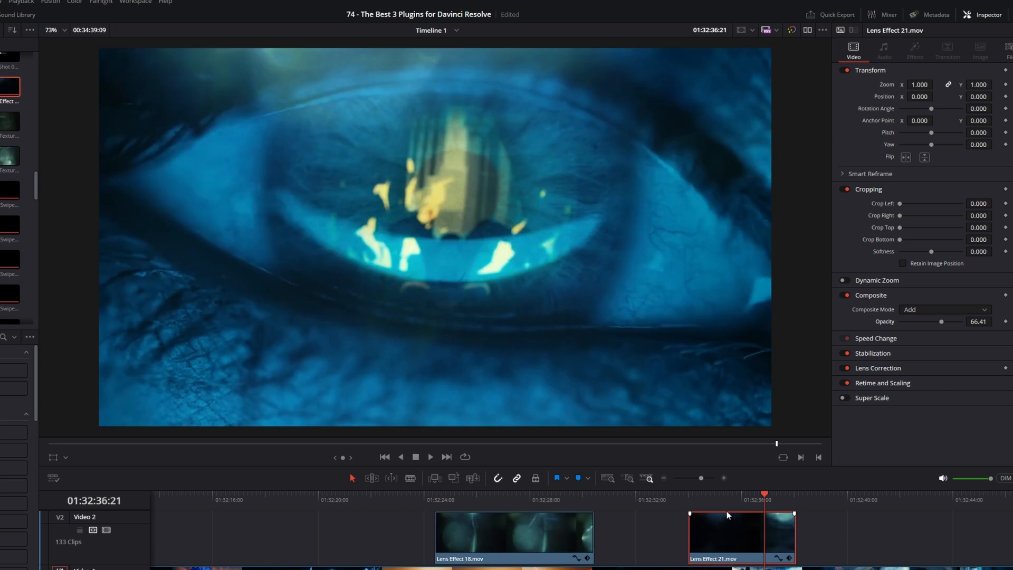
drag(726, 499, 768, 502)
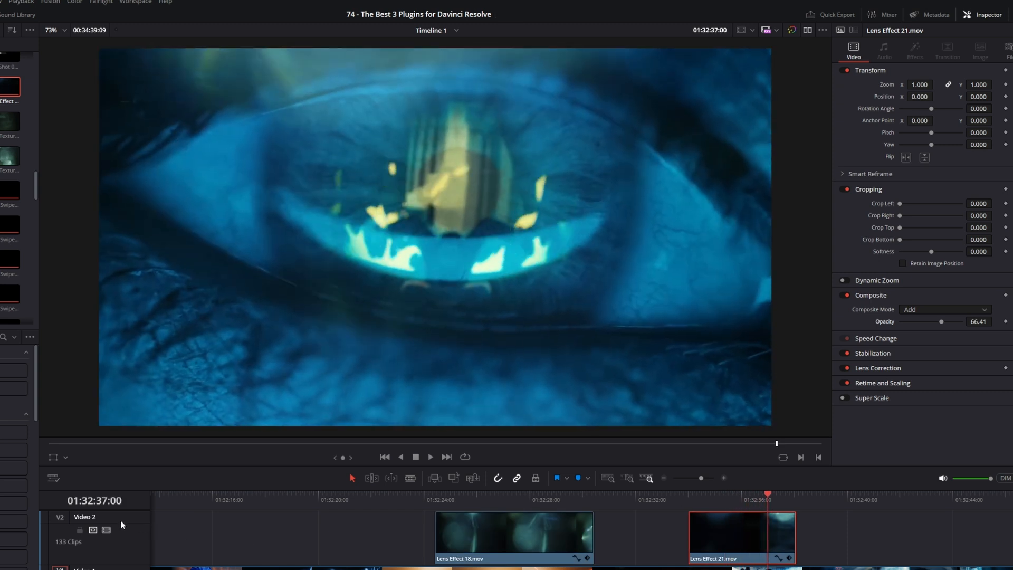
click(106, 530)
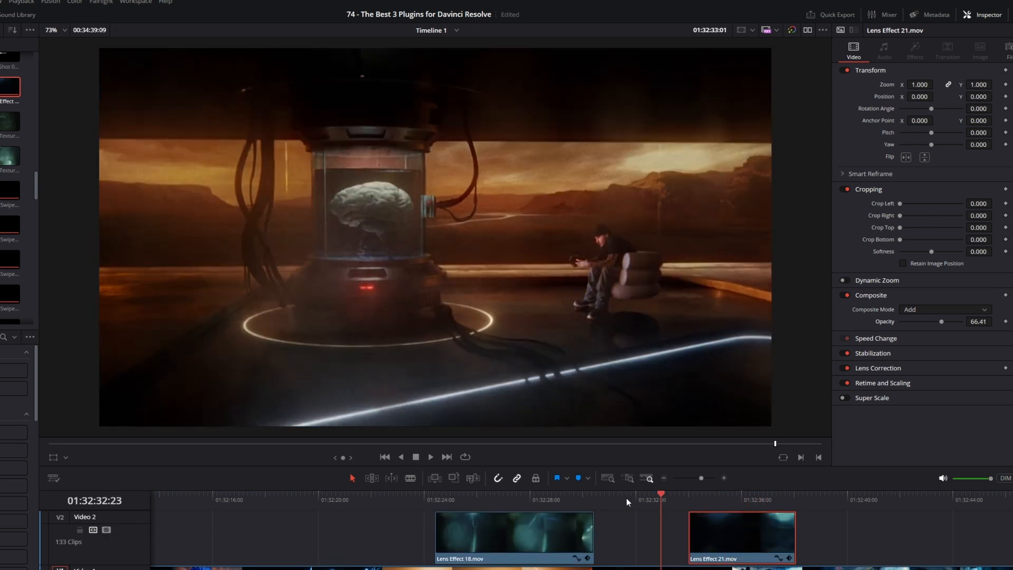
drag(626, 498, 733, 500)
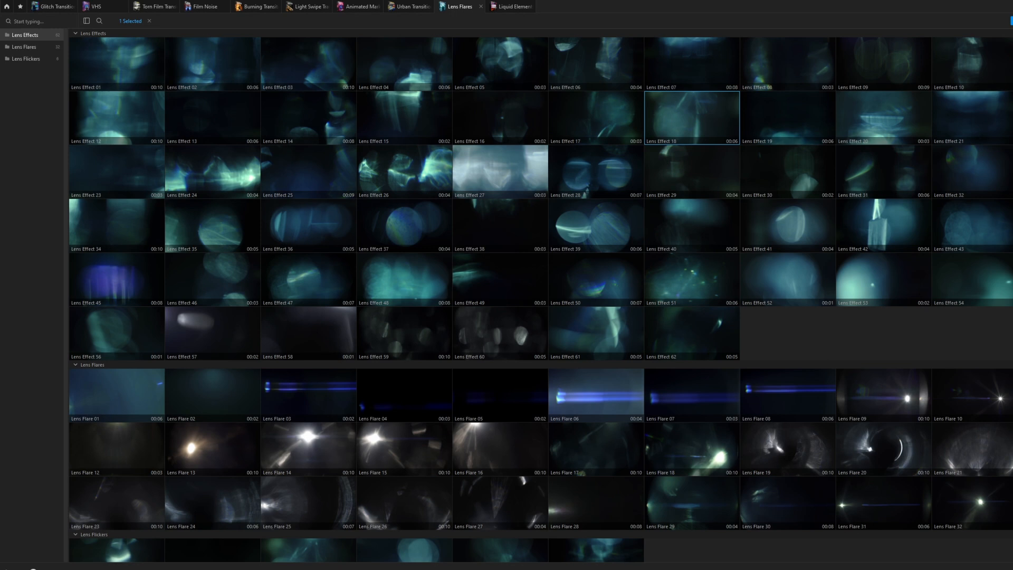
Switch to the AEJuice pack manager and browse the Liquid Elements pack from Angel Wings through Explosions to Swishes
click(501, 7)
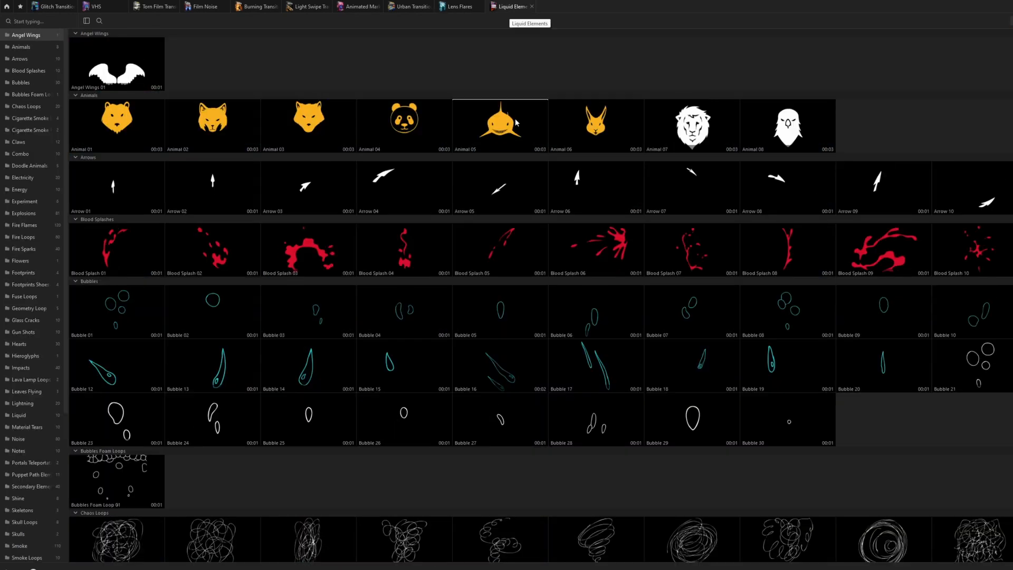
scroll(438, 213, down, 15)
scroll(416, 205, down, 20)
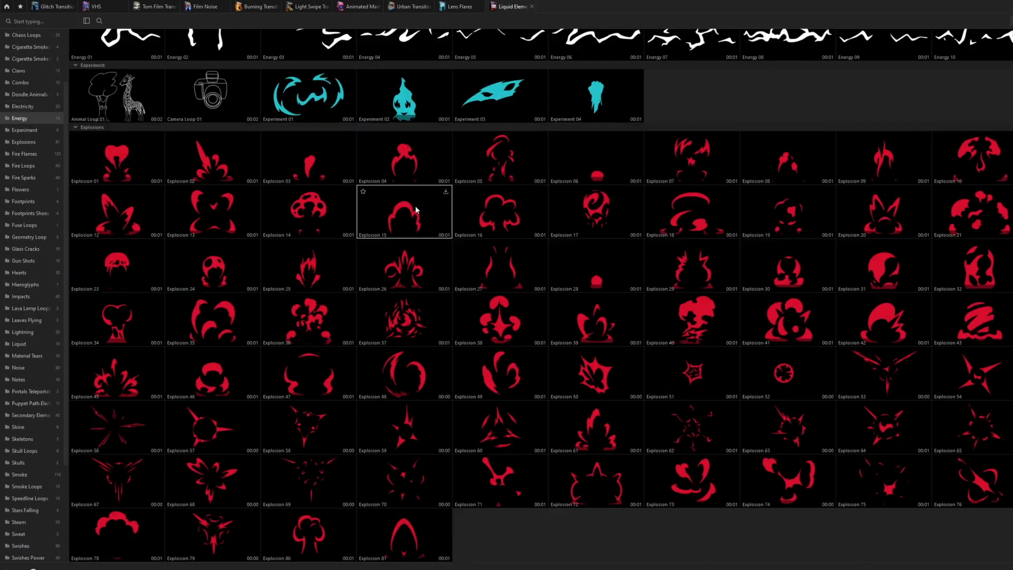
scroll(416, 206, down, 20)
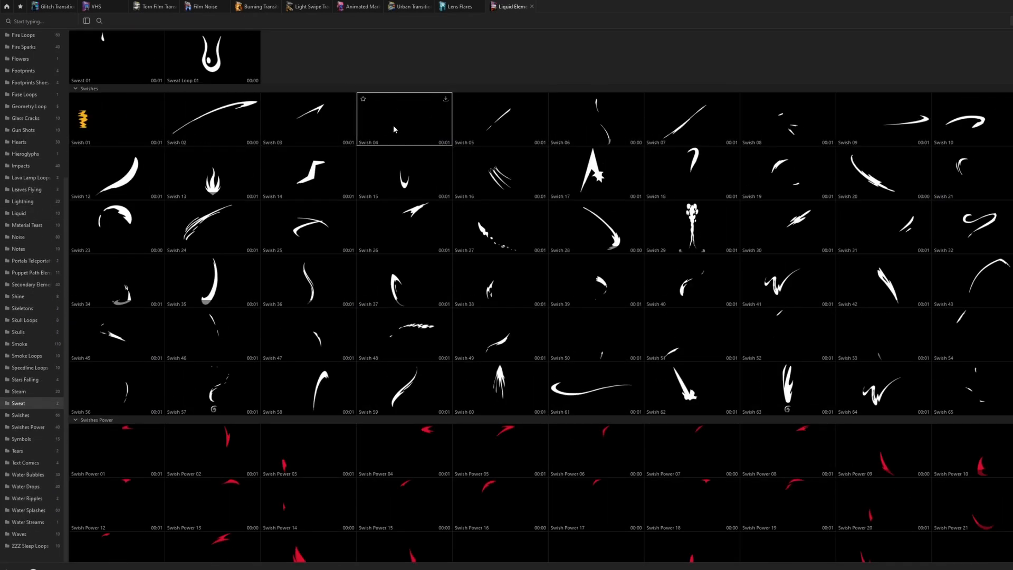
Skim the Liquid Elements pack again from Angel Wings onward, and place Blood Splash 09 on Video 2 in DaVinci Resolve at 01:32:42:17
click(501, 9)
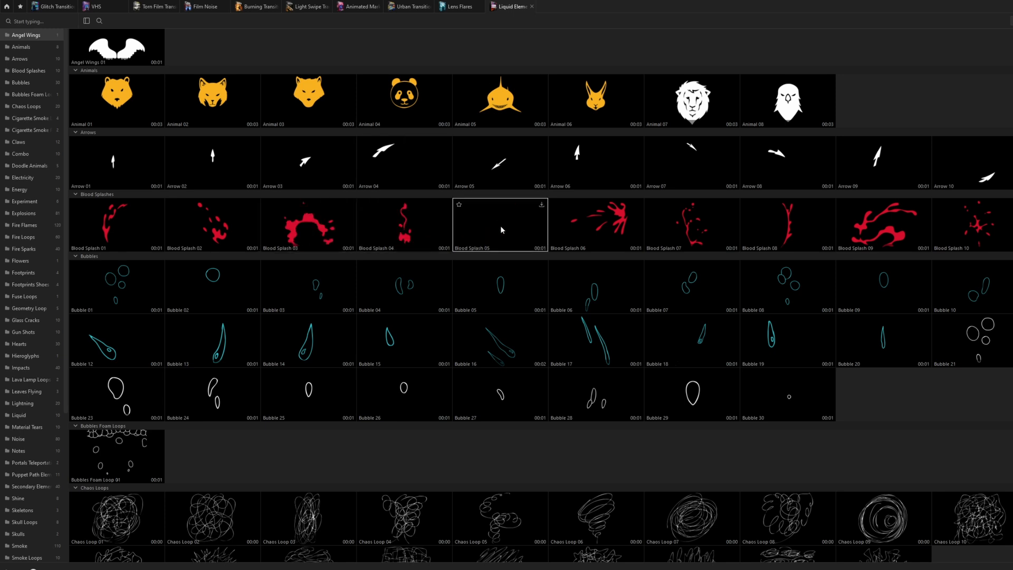
scroll(647, 238, down, 7)
scroll(647, 233, down, 15)
scroll(438, 375, up, 20)
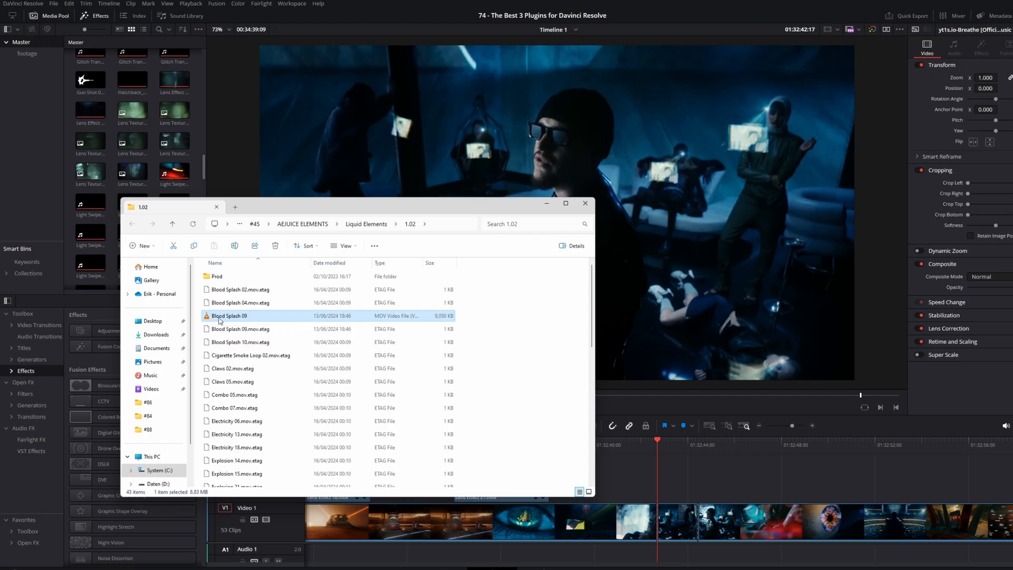
drag(220, 321, 673, 475)
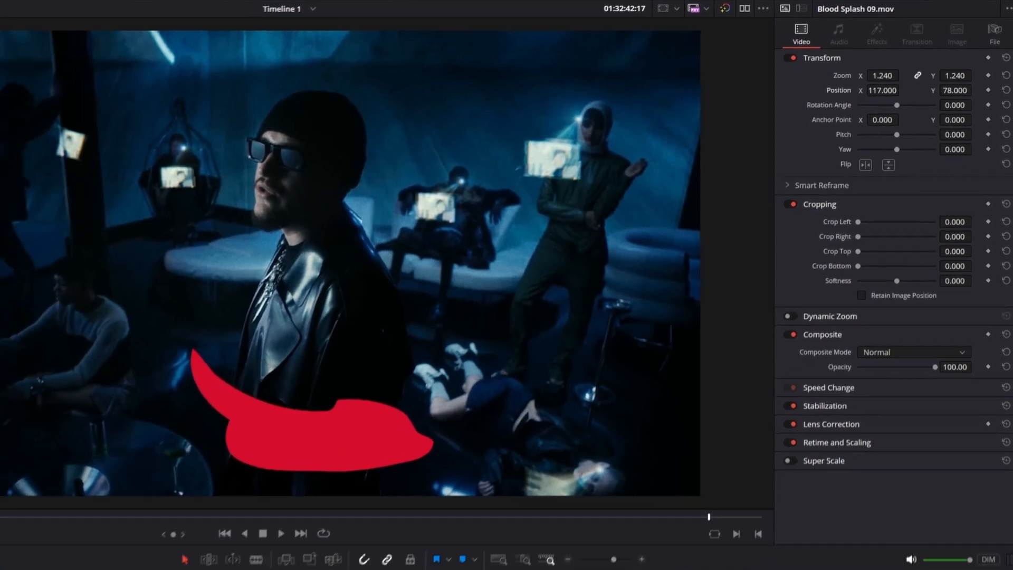
Cut the Video 1 footage to the span of Blood Splash 09, and duplicate that section onto the track above the splash
click(514, 559)
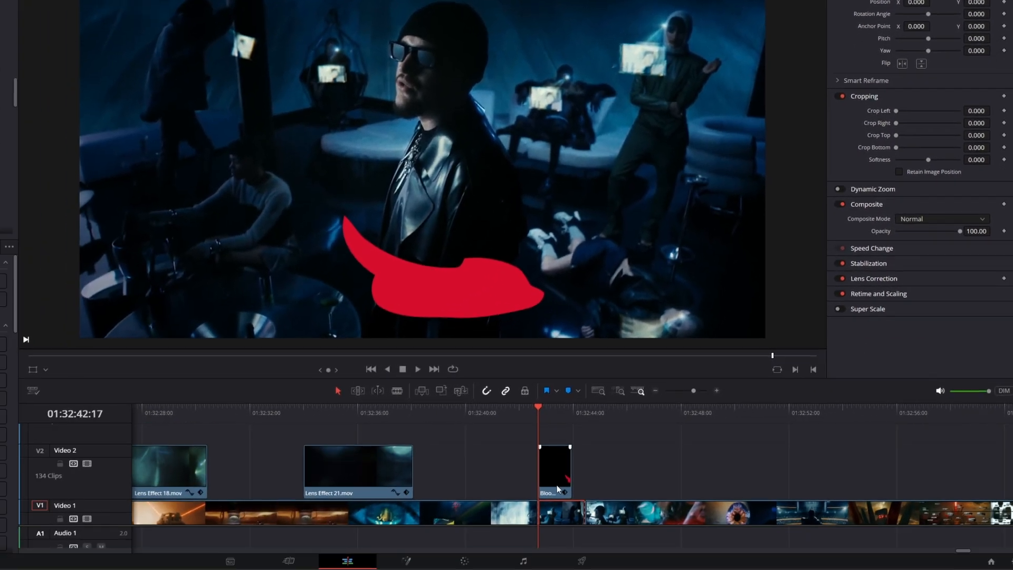
click(533, 479)
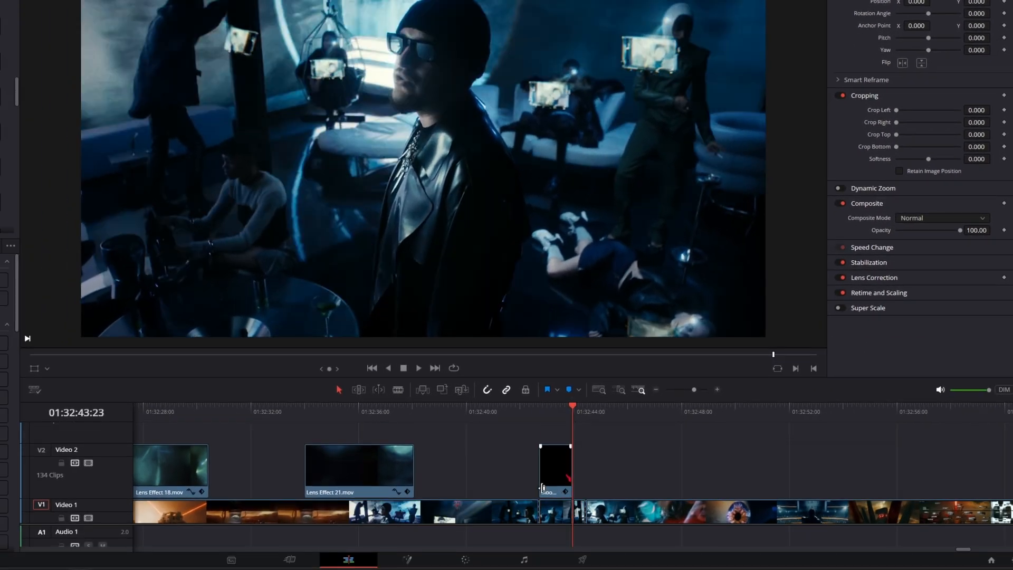
drag(550, 511, 551, 437)
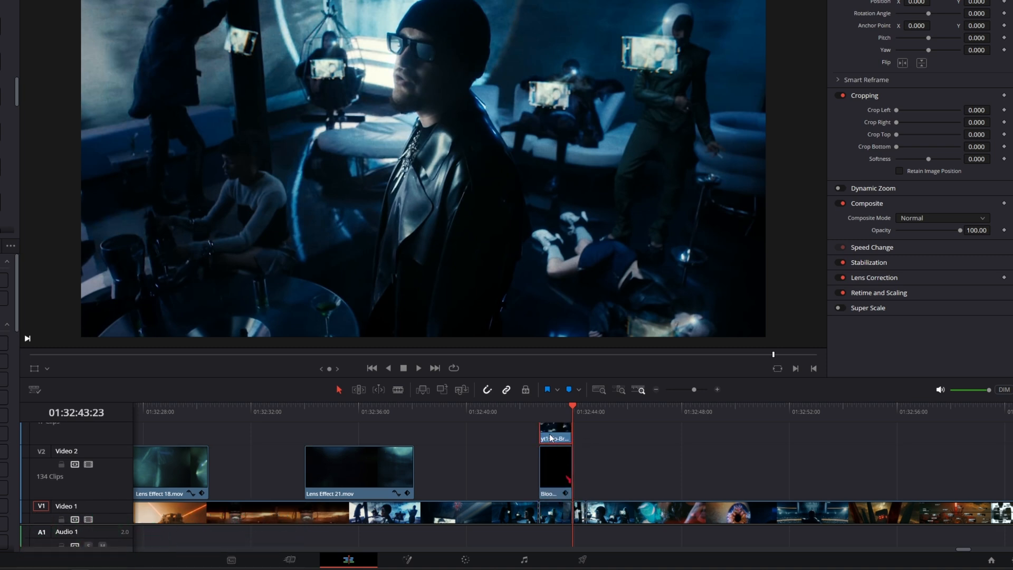
click(542, 412)
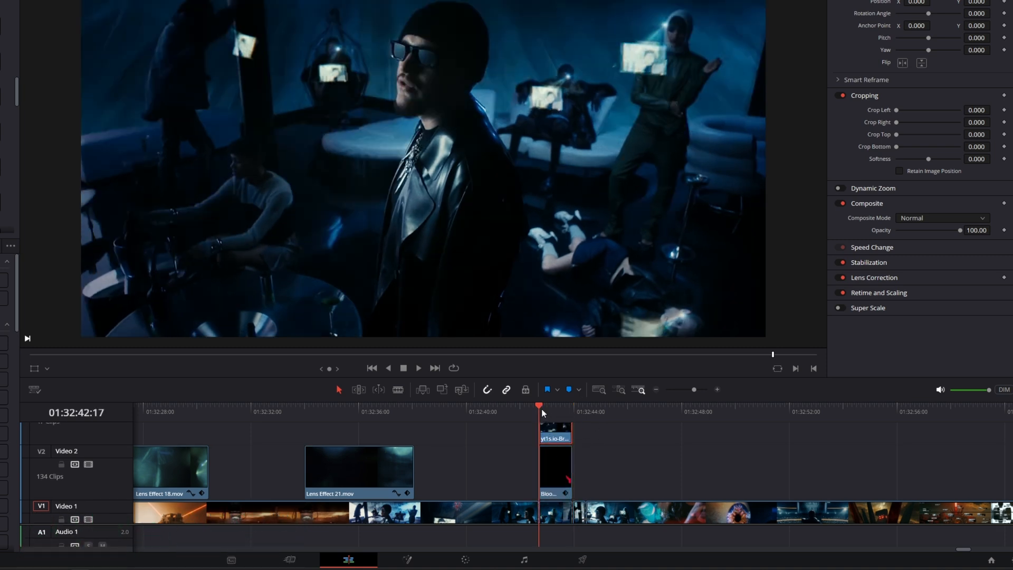
Open the duplicated footage clip in Fusion and add a Magic Mask node
click(464, 558)
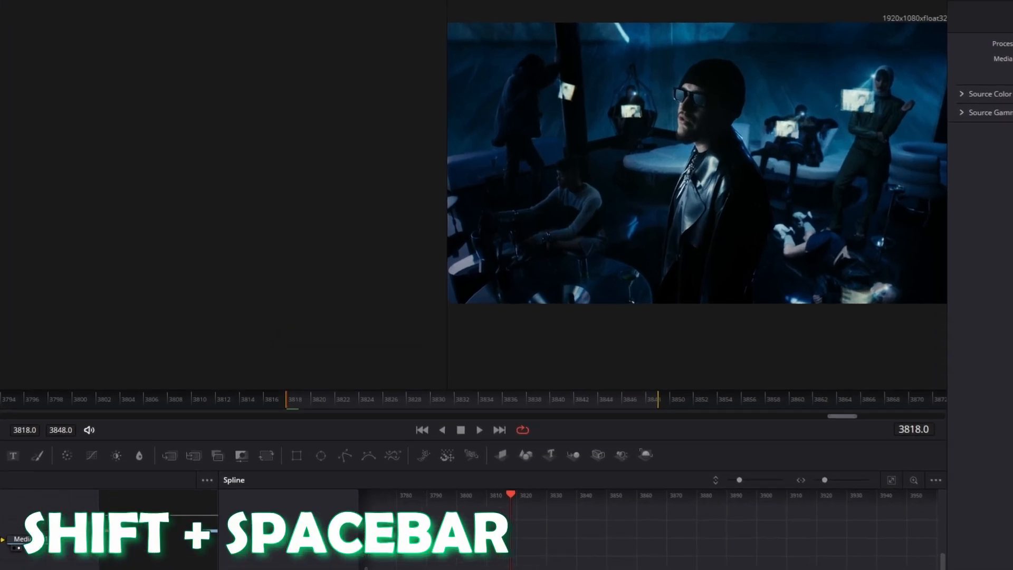
key(shift+space)
text(mag)
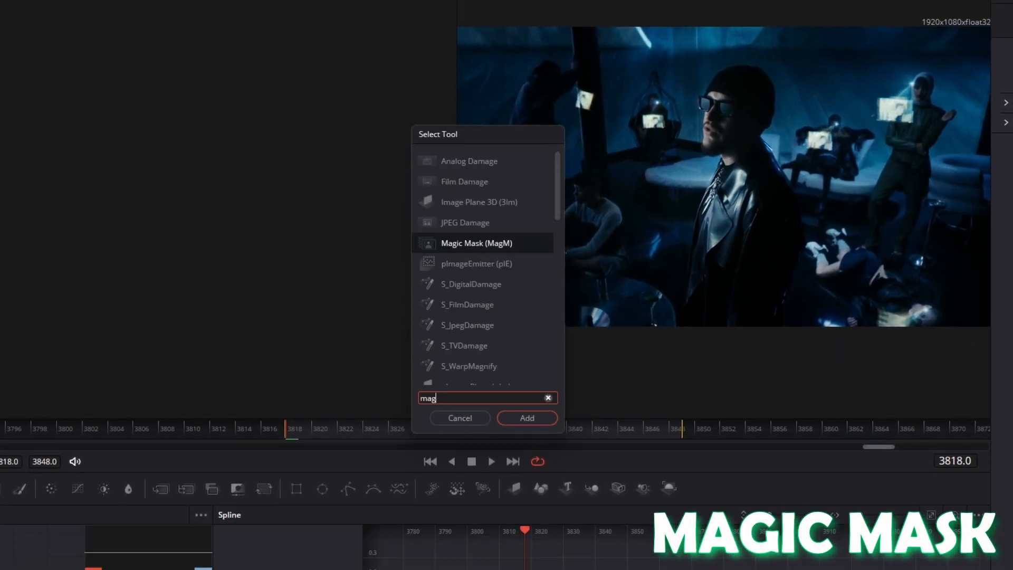
click(527, 417)
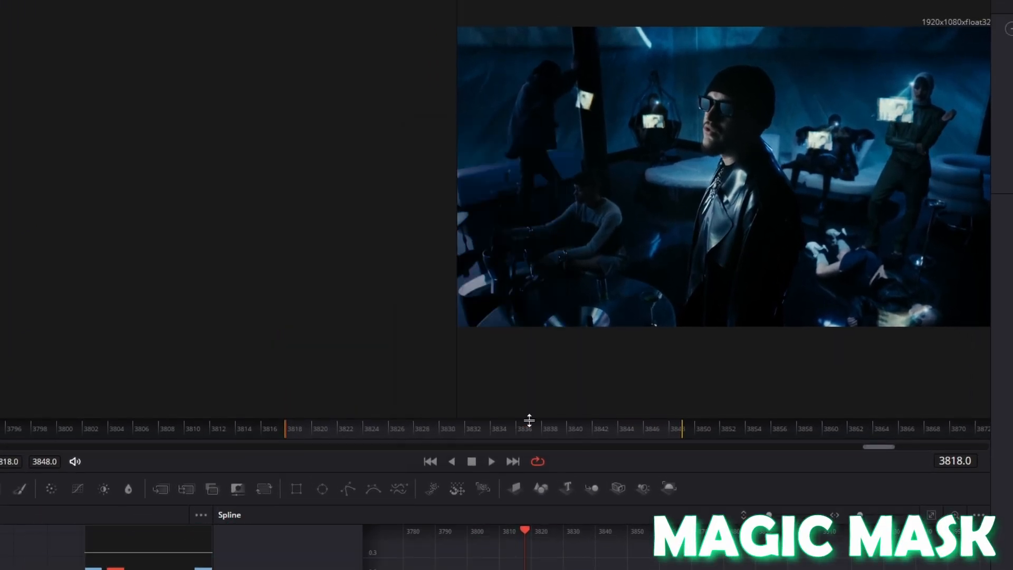
Isolate the foreground man in the beanie with Add mask strokes, switch to Subtract strokes, and play the blood splash composite on the timeline
drag(688, 330, 727, 81)
mouse_move(598, 138)
mouse_down()
mouse_move(630, 145)
mouse_move(625, 217)
mouse_up()
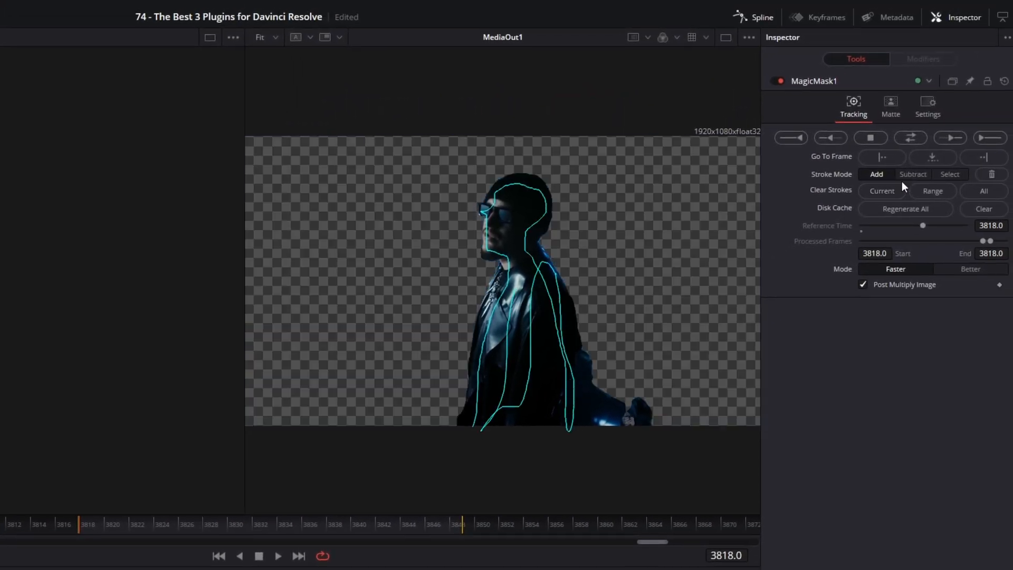
click(903, 173)
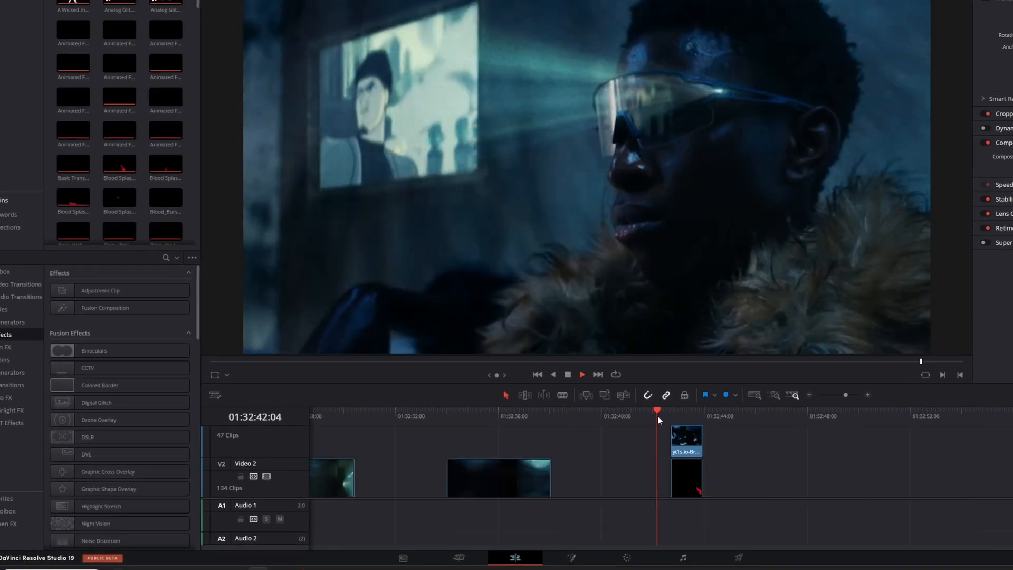
key(space)
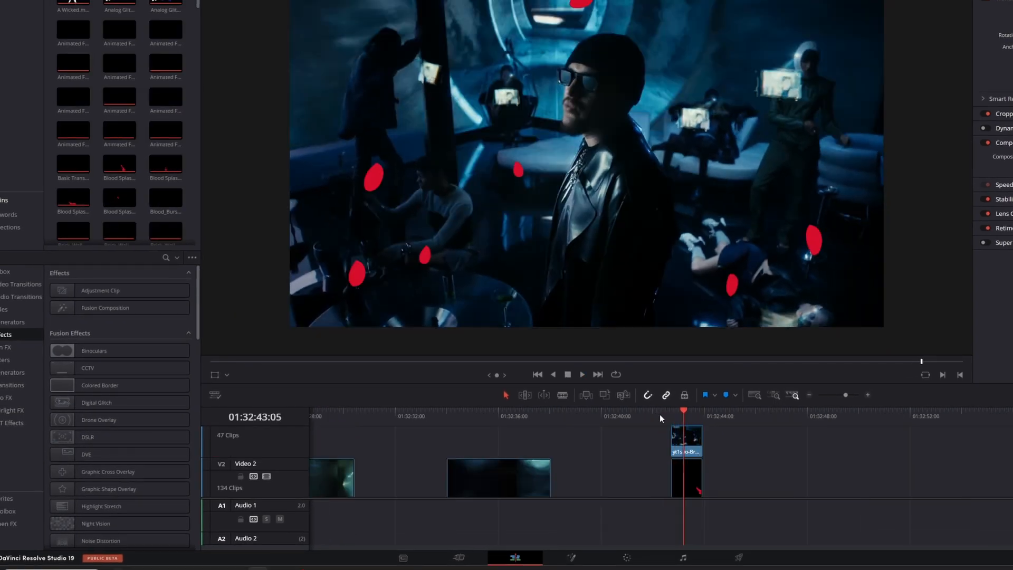